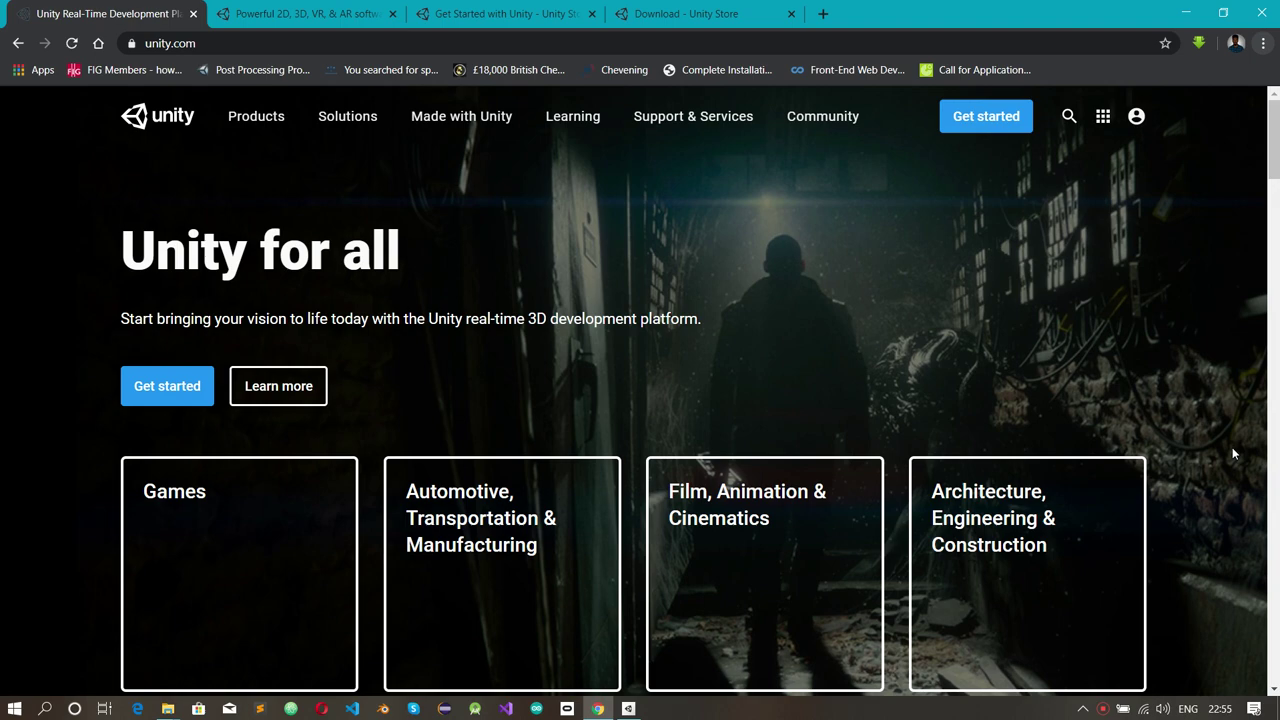
- Browse the unity.com homepage, then choose Get started to open the Unity Store in a new tab
scroll(1232, 448, "down", 3)
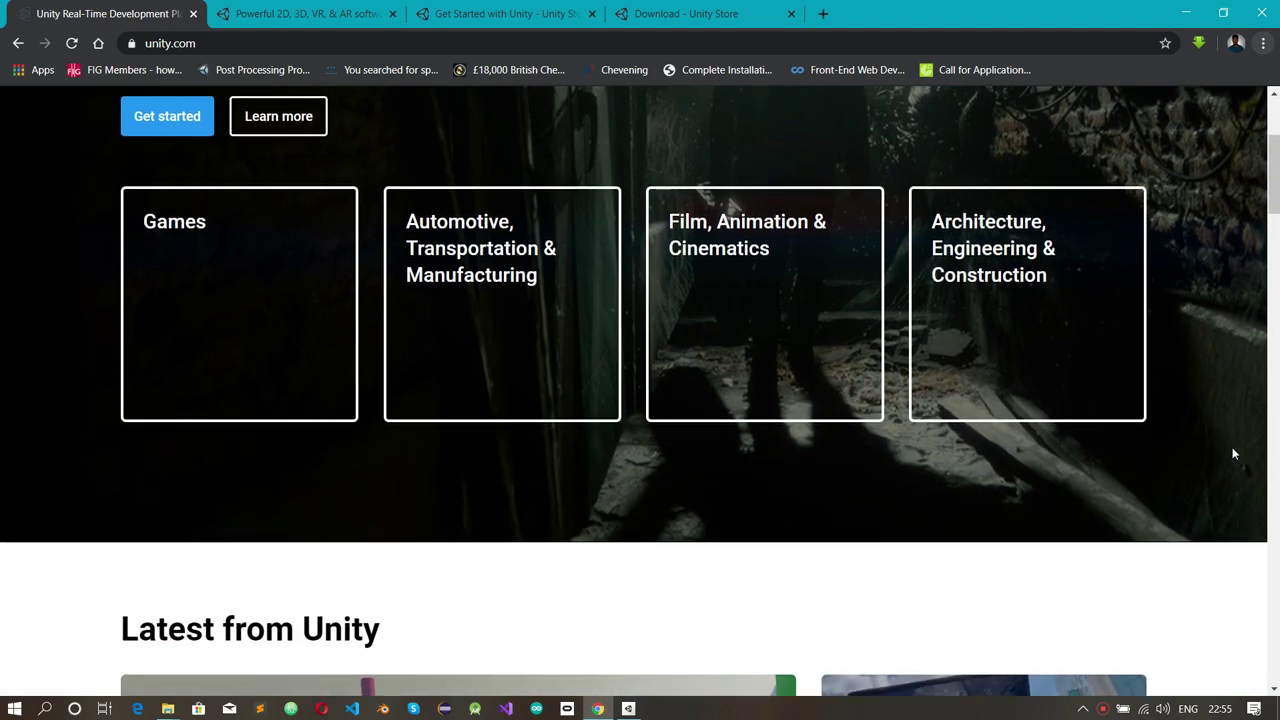
scroll(1232, 454, "down", 6)
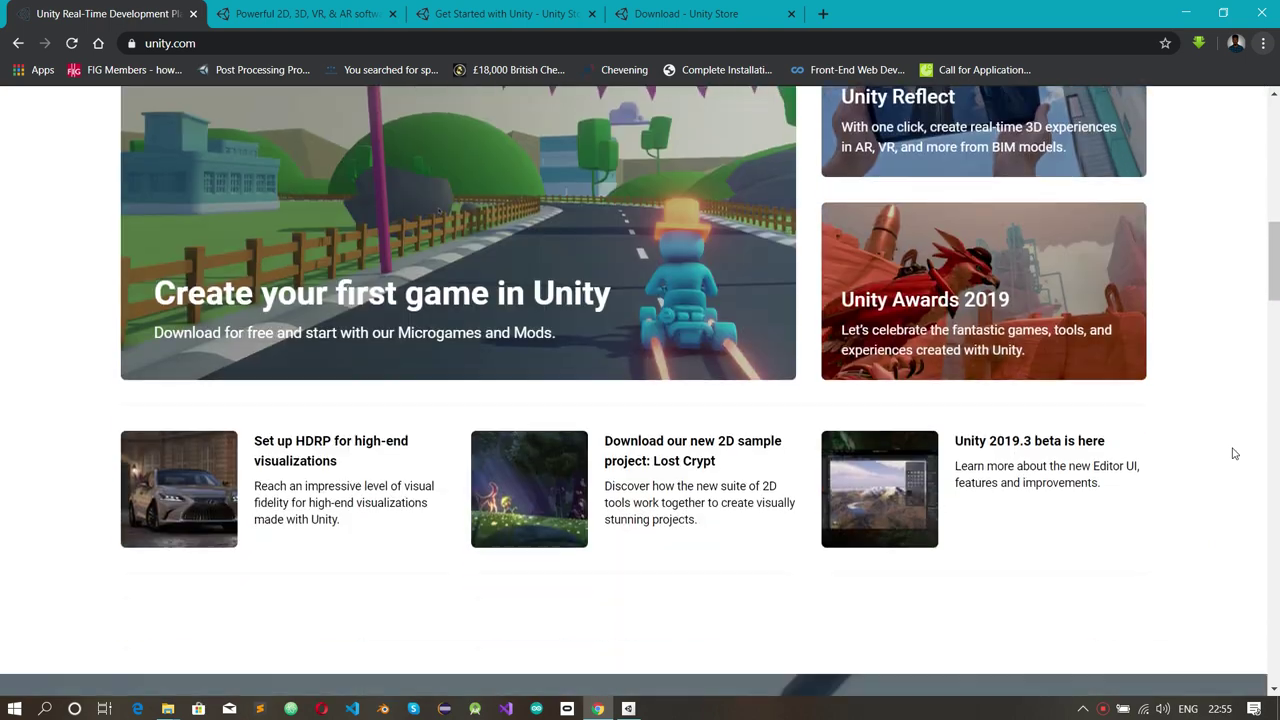
scroll(1234, 454, "down", 9)
scroll(1233, 453, "down", 2)
scroll(1233, 453, "up", 4)
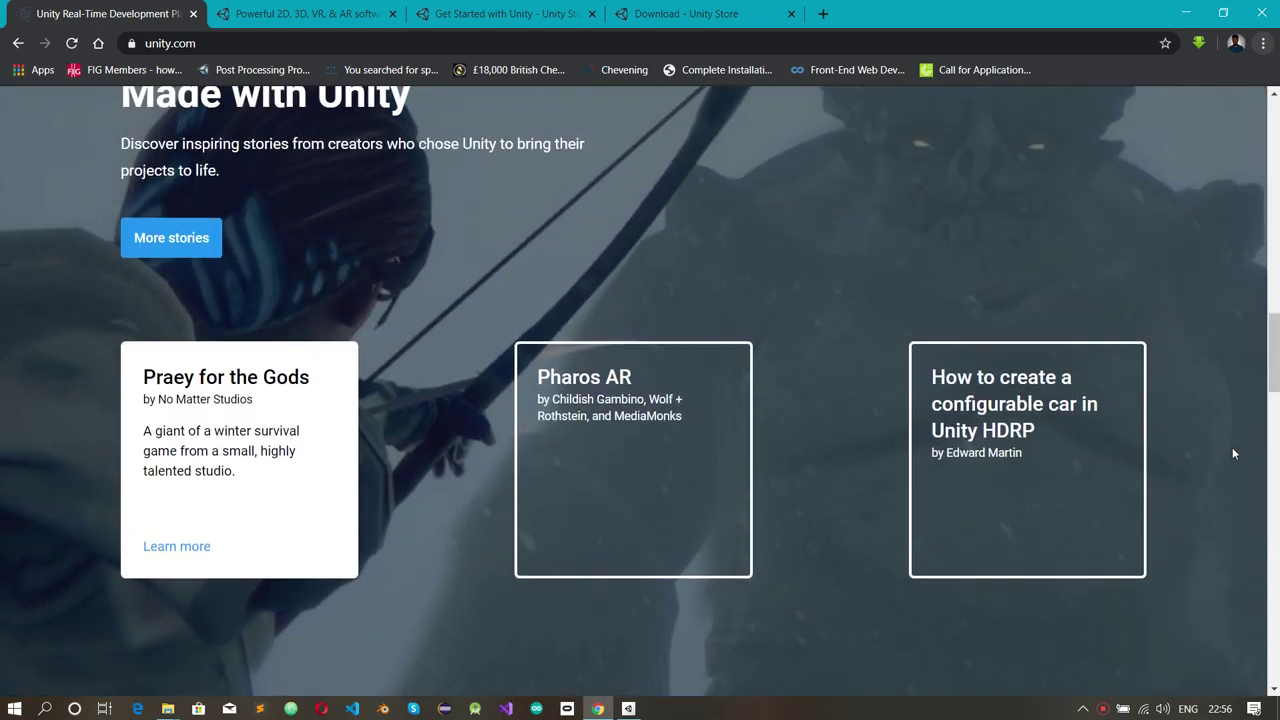
scroll(1234, 453, "down", 8)
scroll(1234, 454, "down", 8)
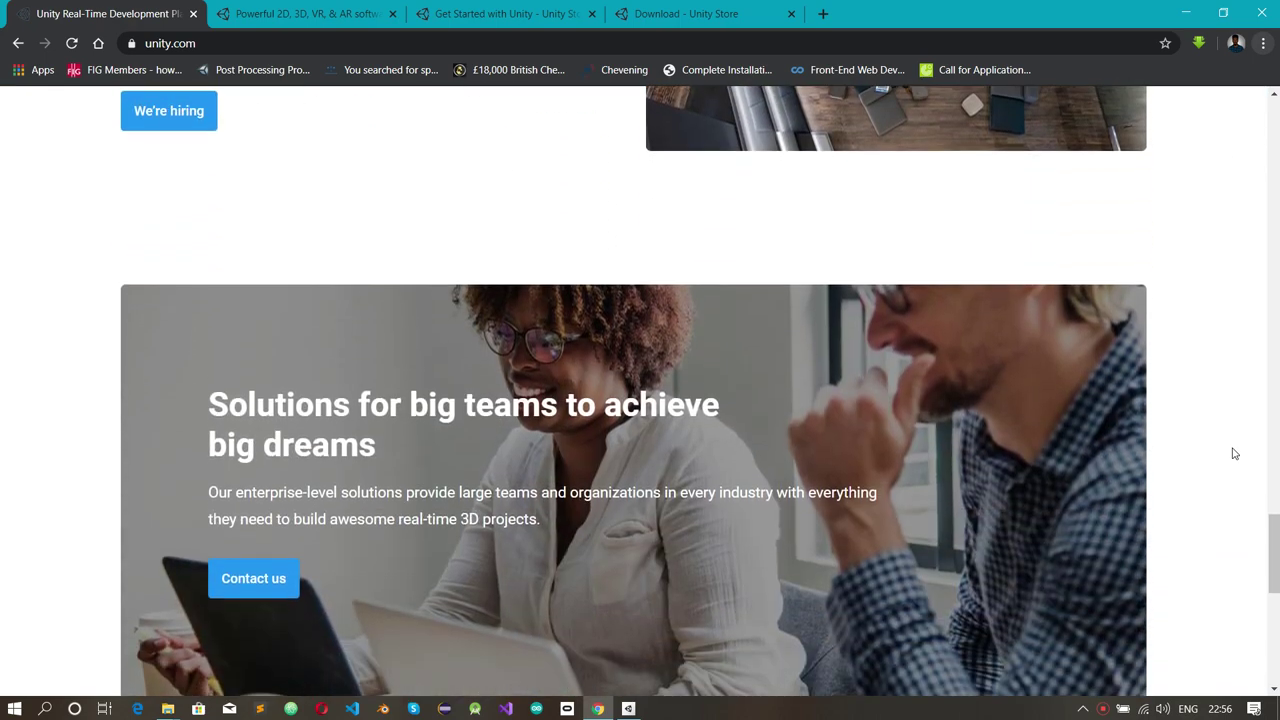
scroll(1234, 454, "down", 3)
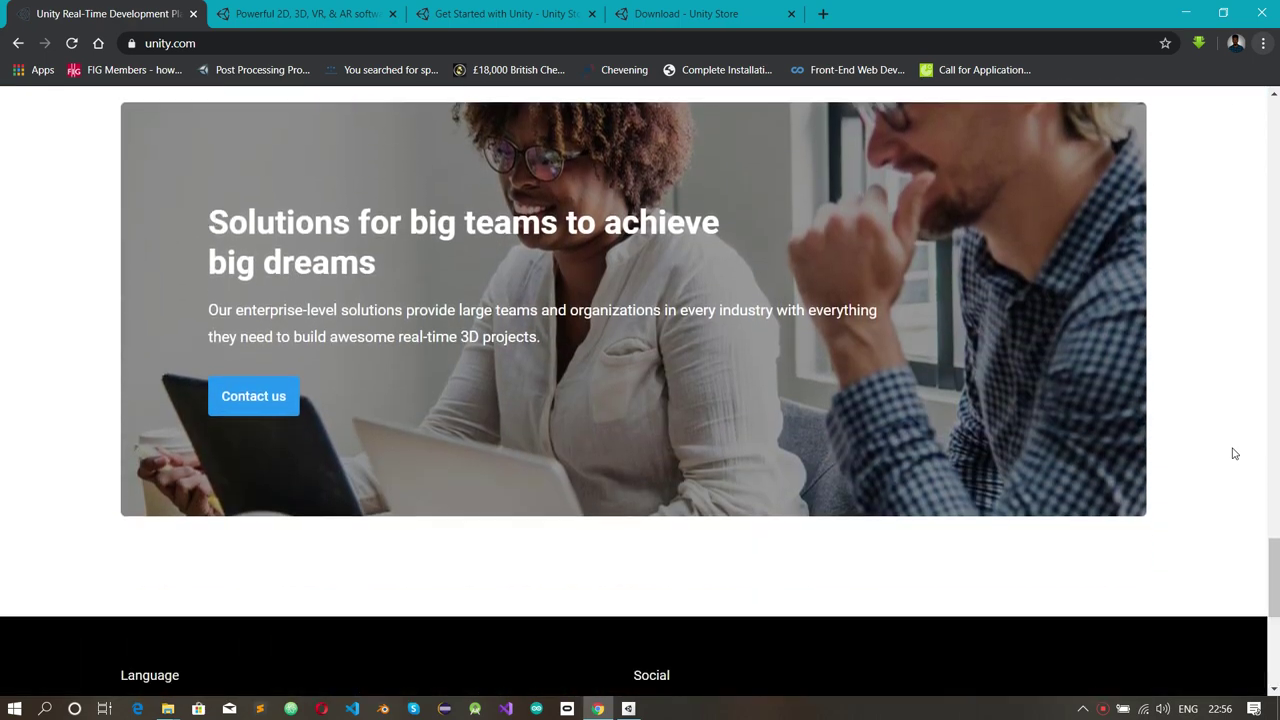
scroll(1234, 453, "up", 1)
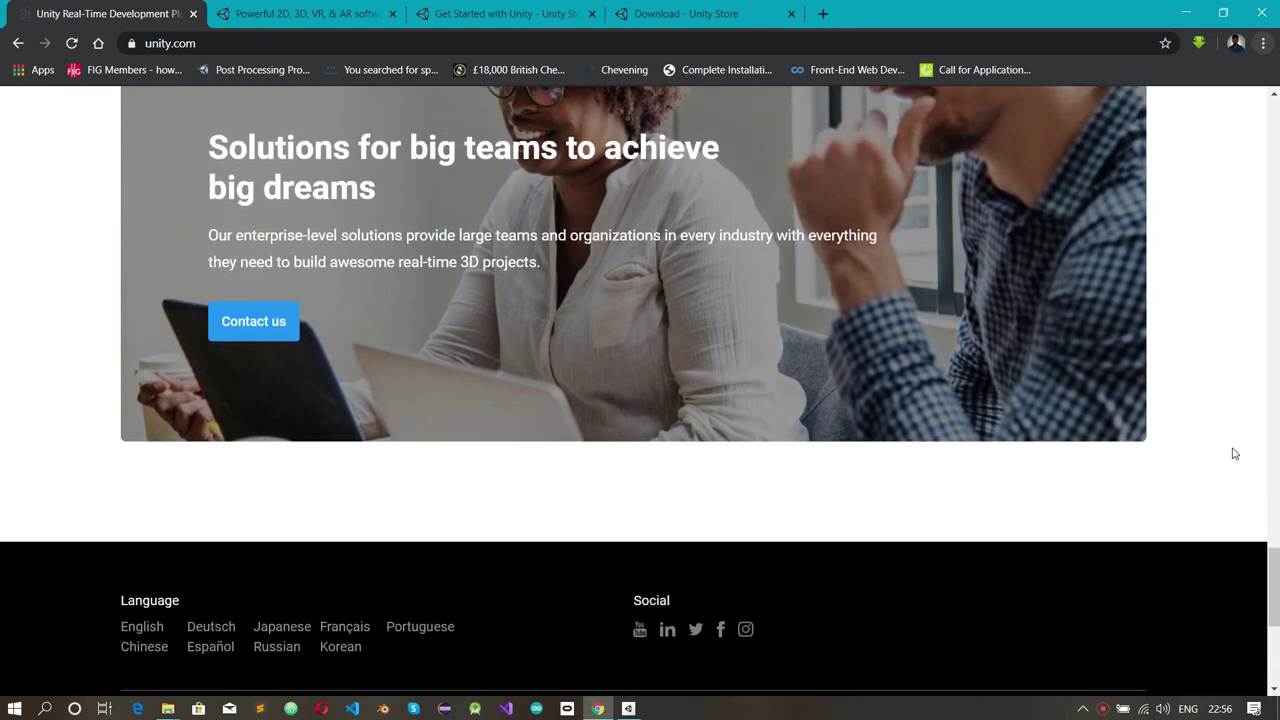
scroll(1234, 453, "up", 3)
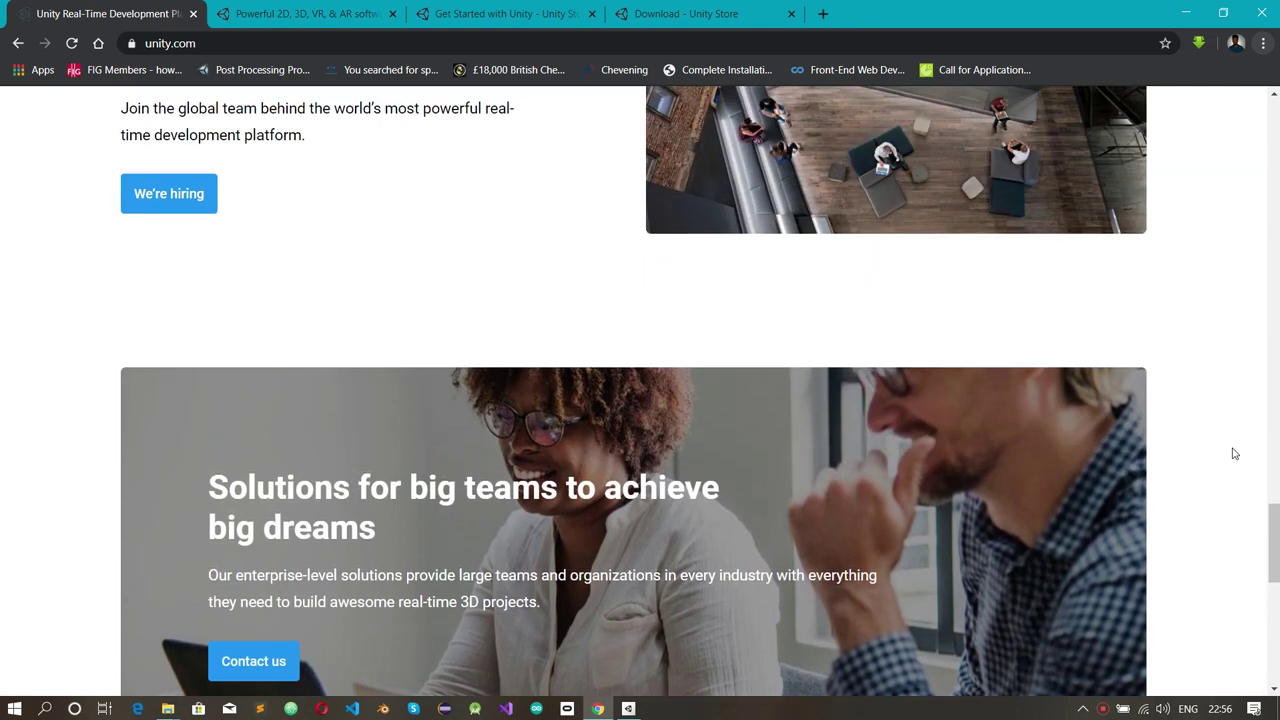
scroll(1234, 454, "up", 3)
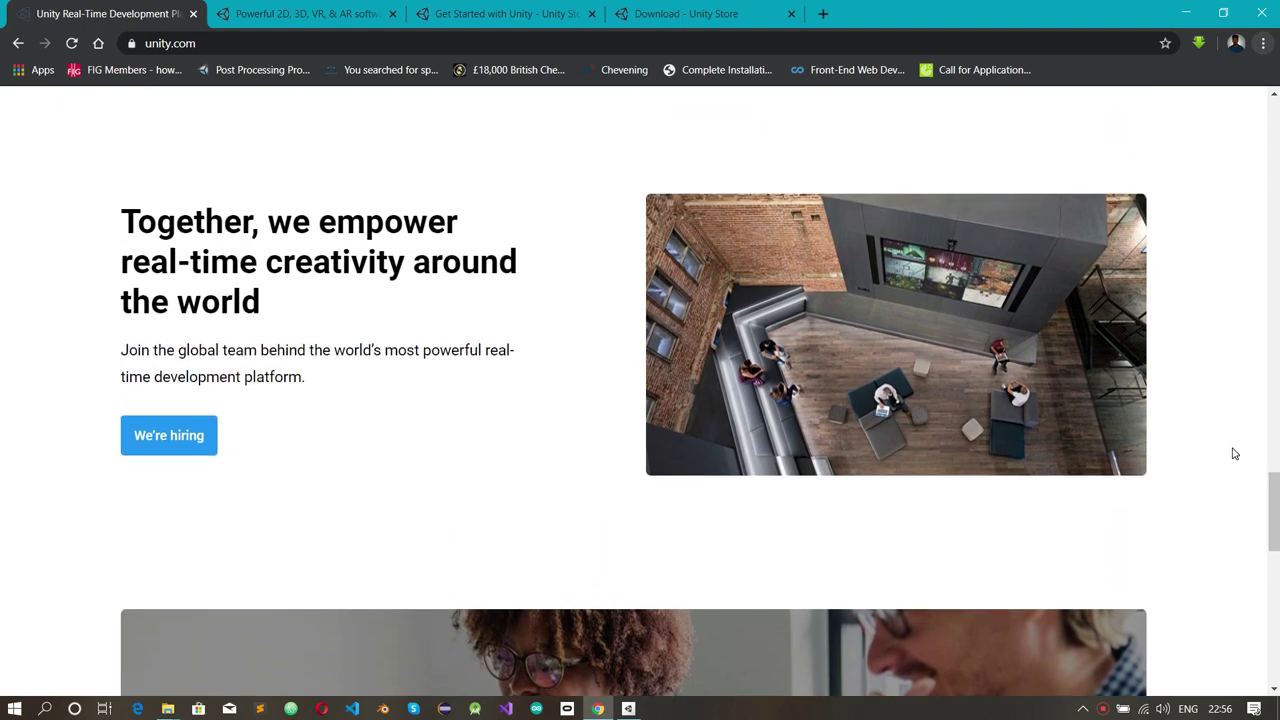
scroll(1234, 454, "up", 2)
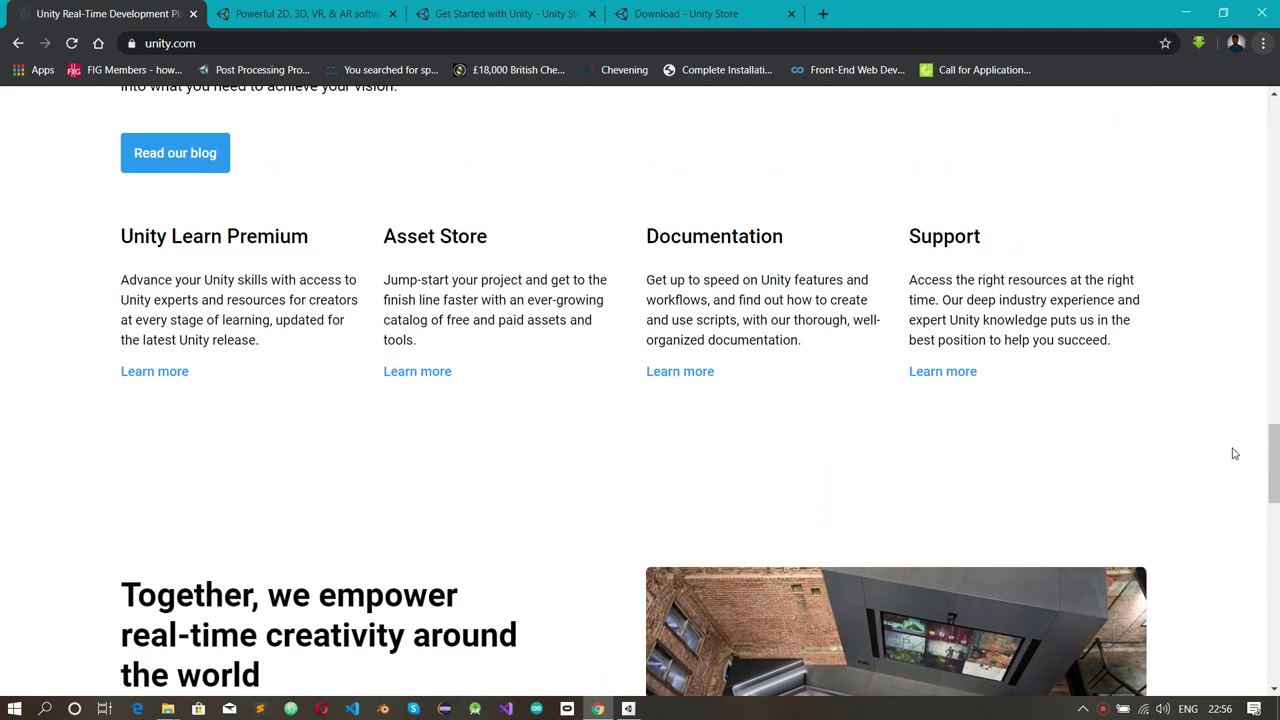
scroll(1234, 454, "down", 3)
scroll(1234, 454, "down", 3)
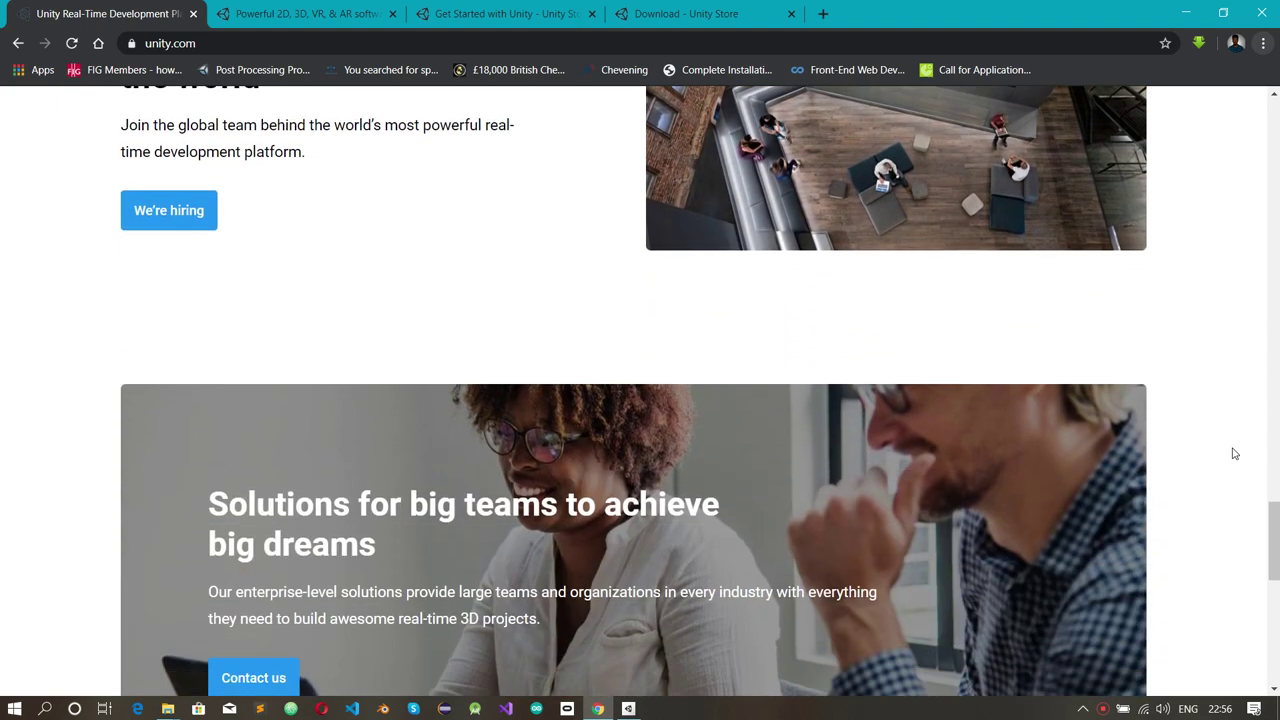
scroll(1234, 454, "down", 3)
scroll(1234, 454, "up", 6)
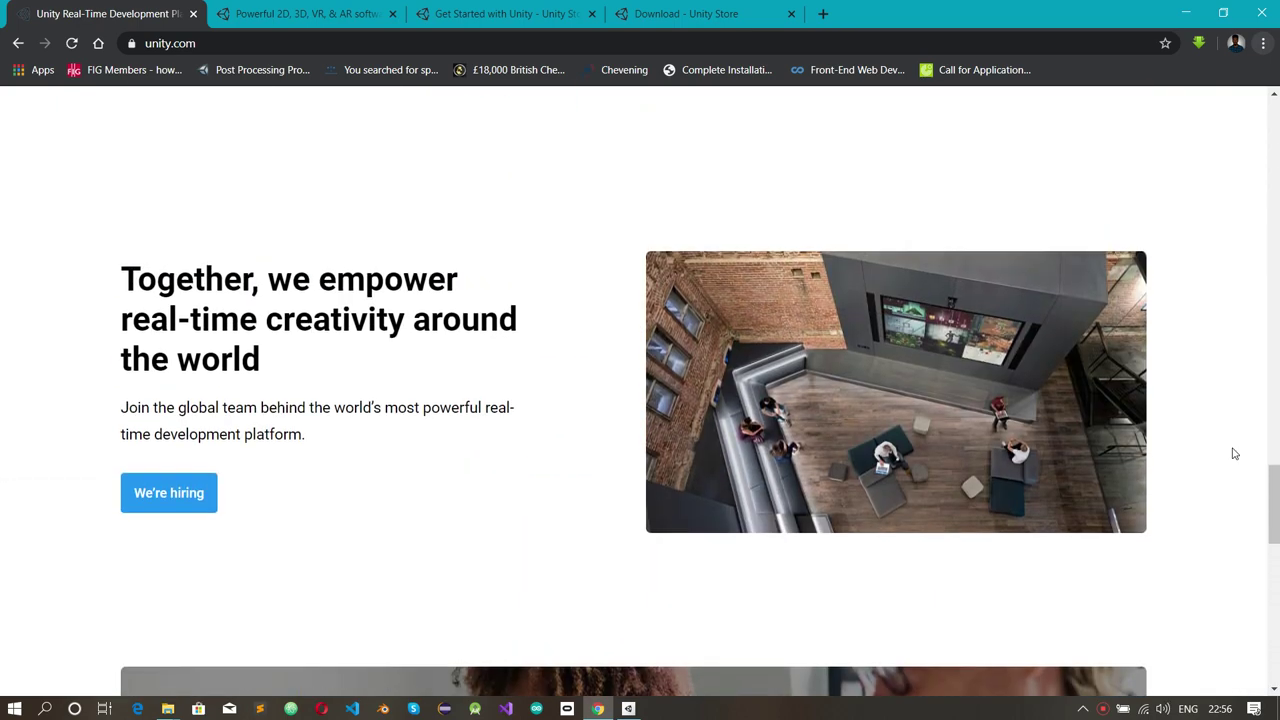
scroll(1234, 454, "up", 8)
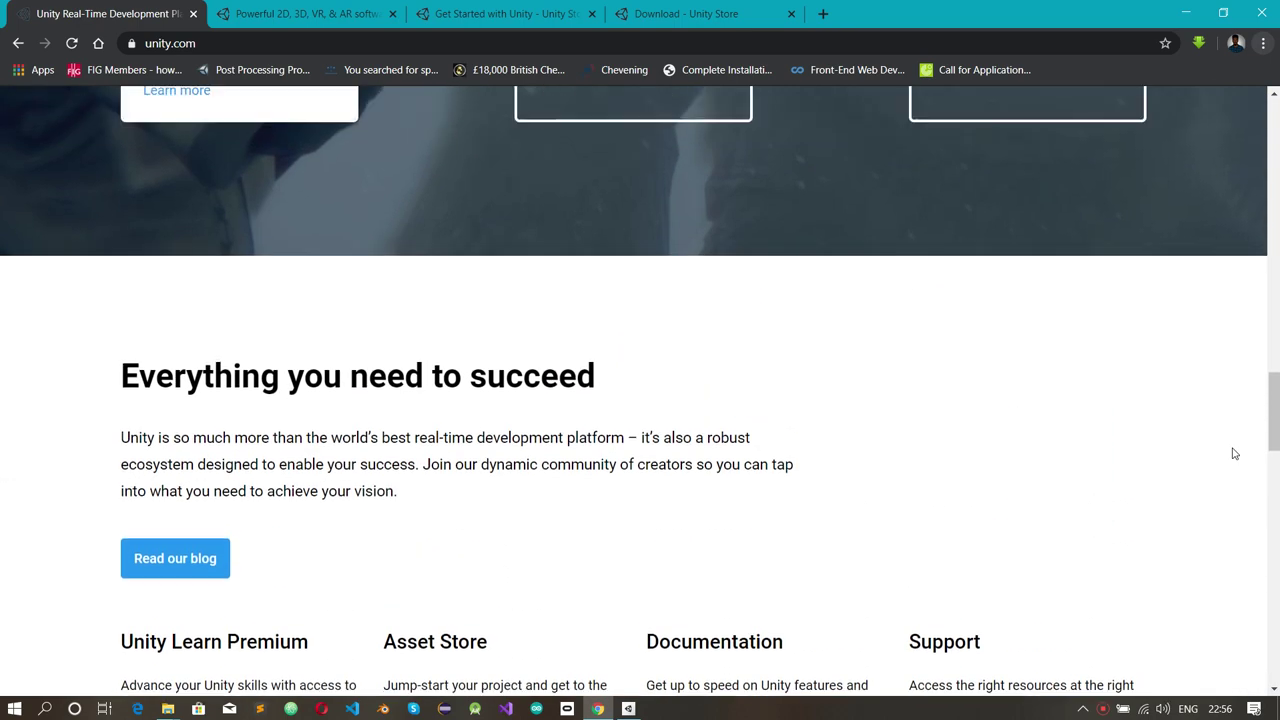
scroll(1234, 454, "up", 5)
scroll(1234, 454, "down", 4)
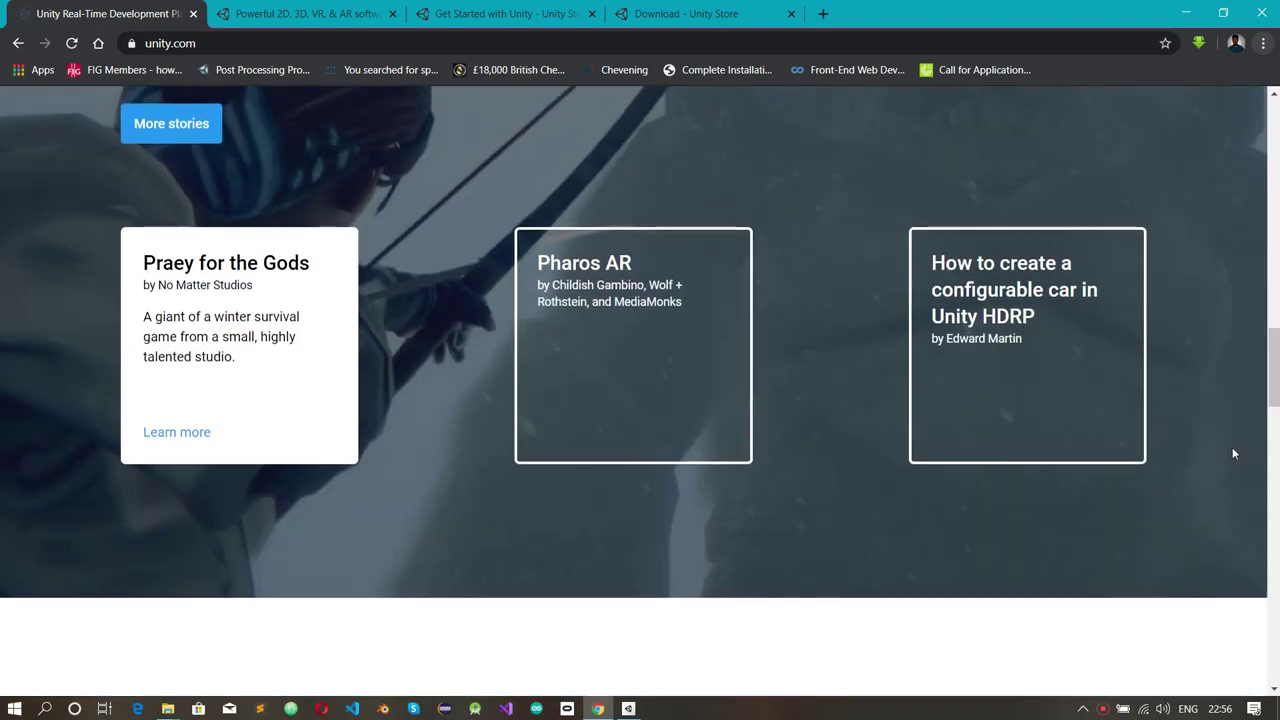
scroll(1233, 454, "up", 5)
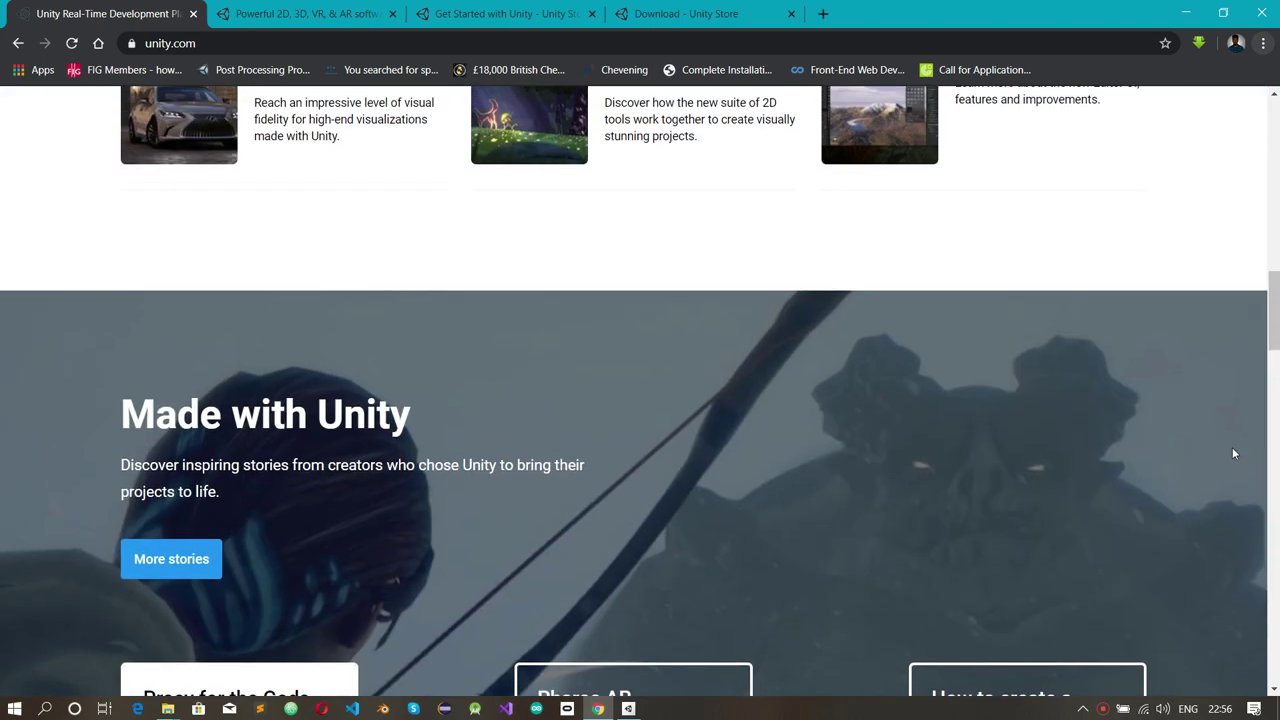
scroll(1233, 454, "up", 5)
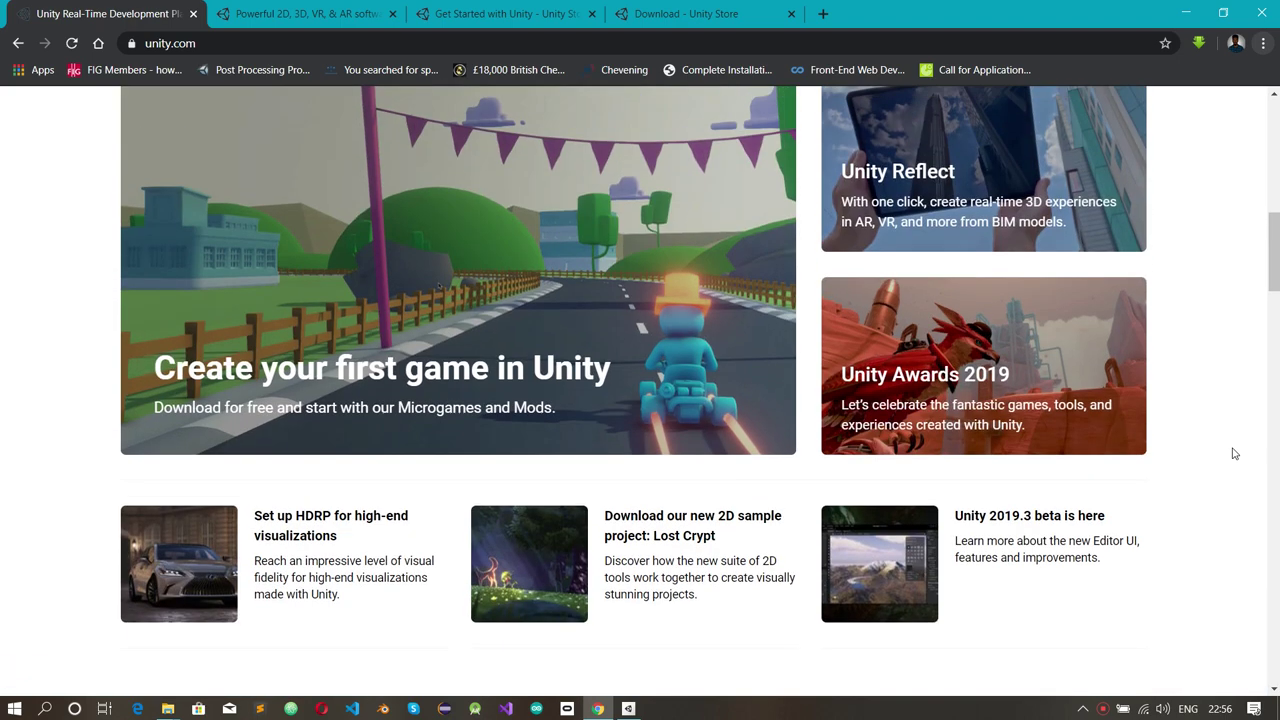
scroll(1234, 454, "down", 2)
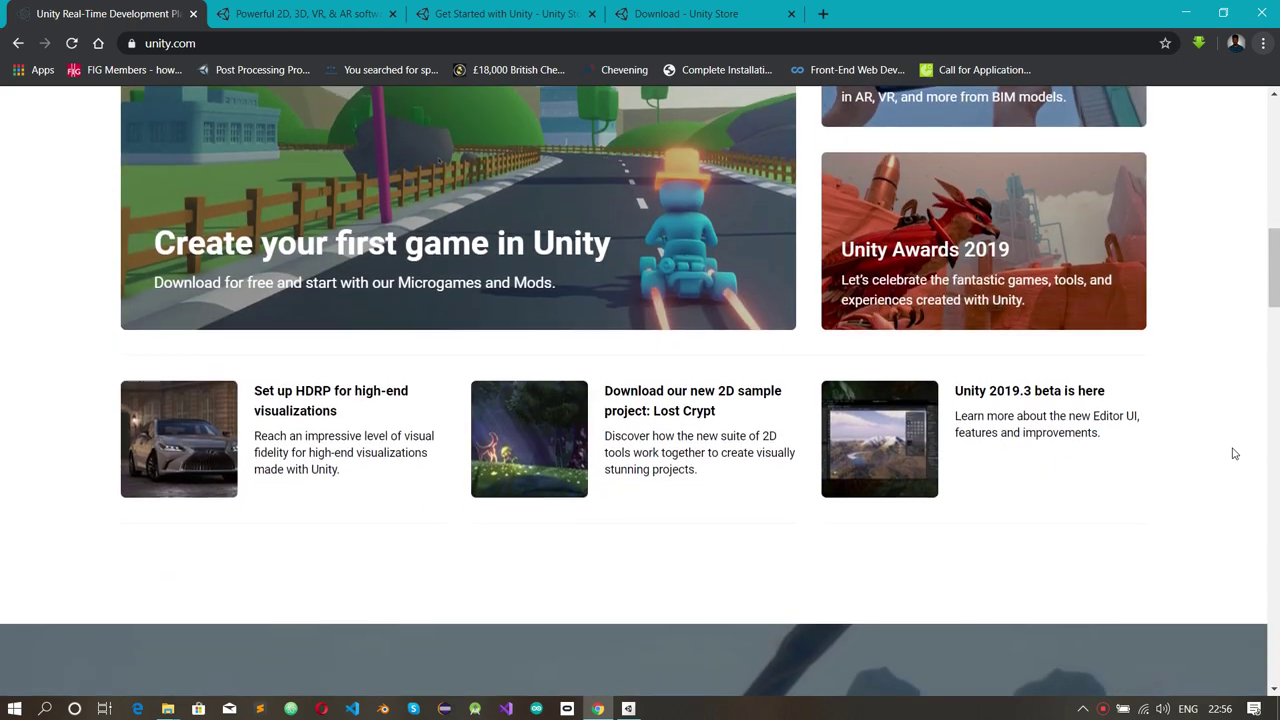
scroll(1233, 454, "up", 2)
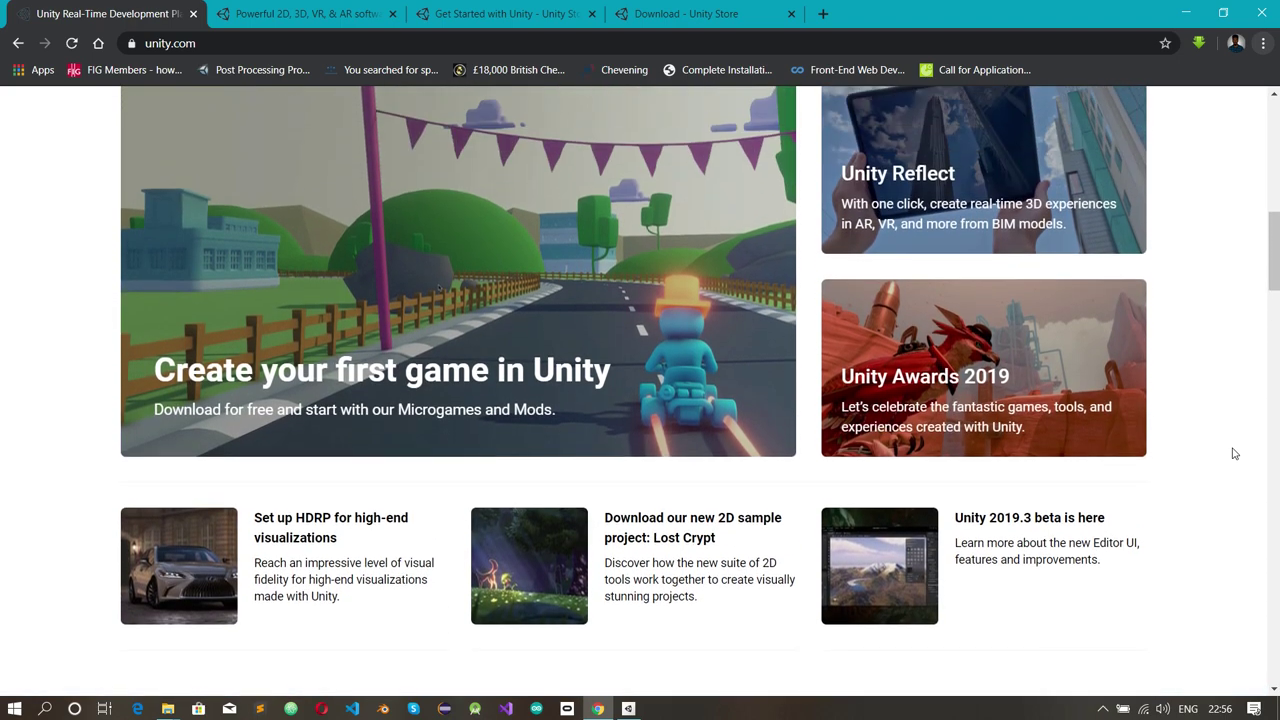
scroll(1233, 454, "up", 3)
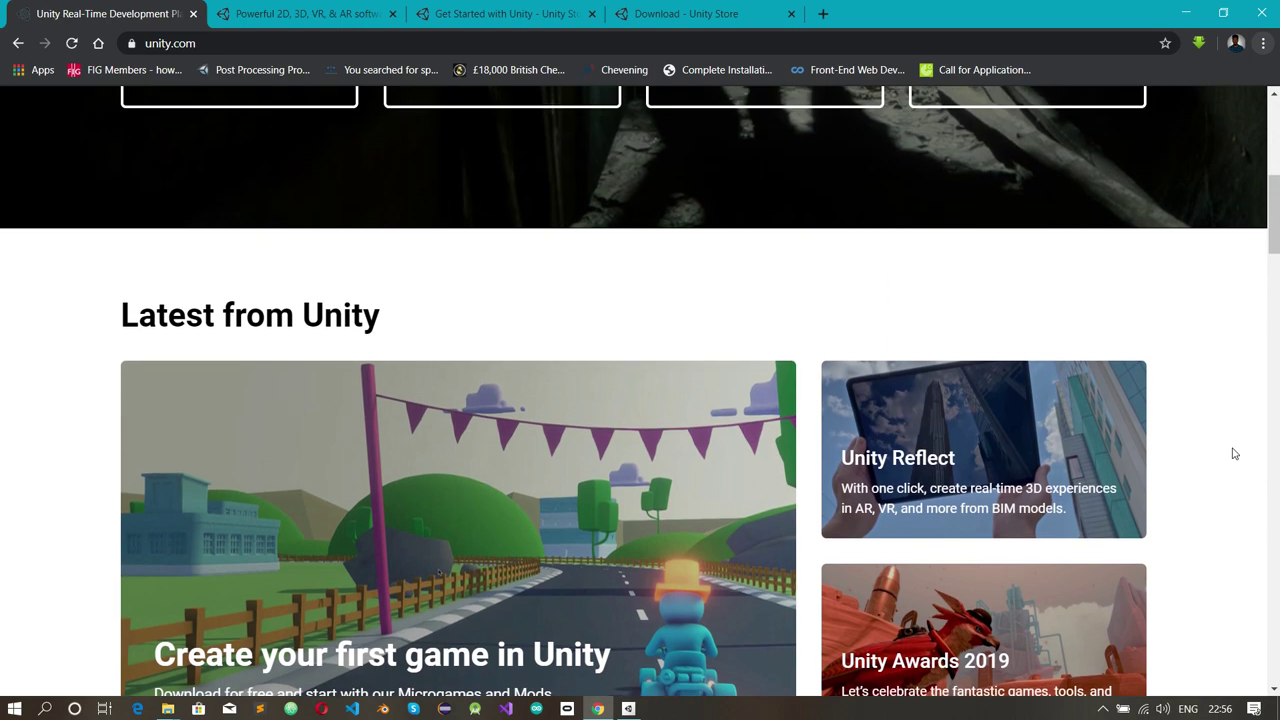
scroll(1233, 454, "up", 5)
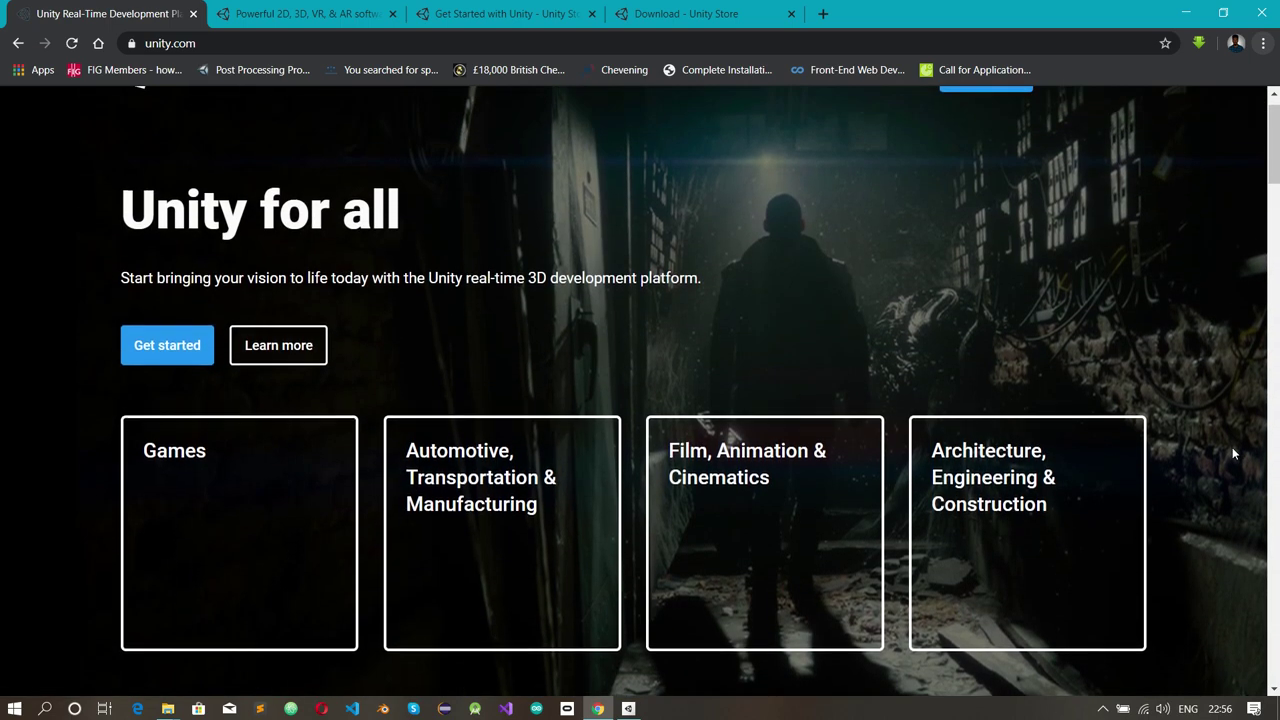
scroll(1233, 454, "down", 3)
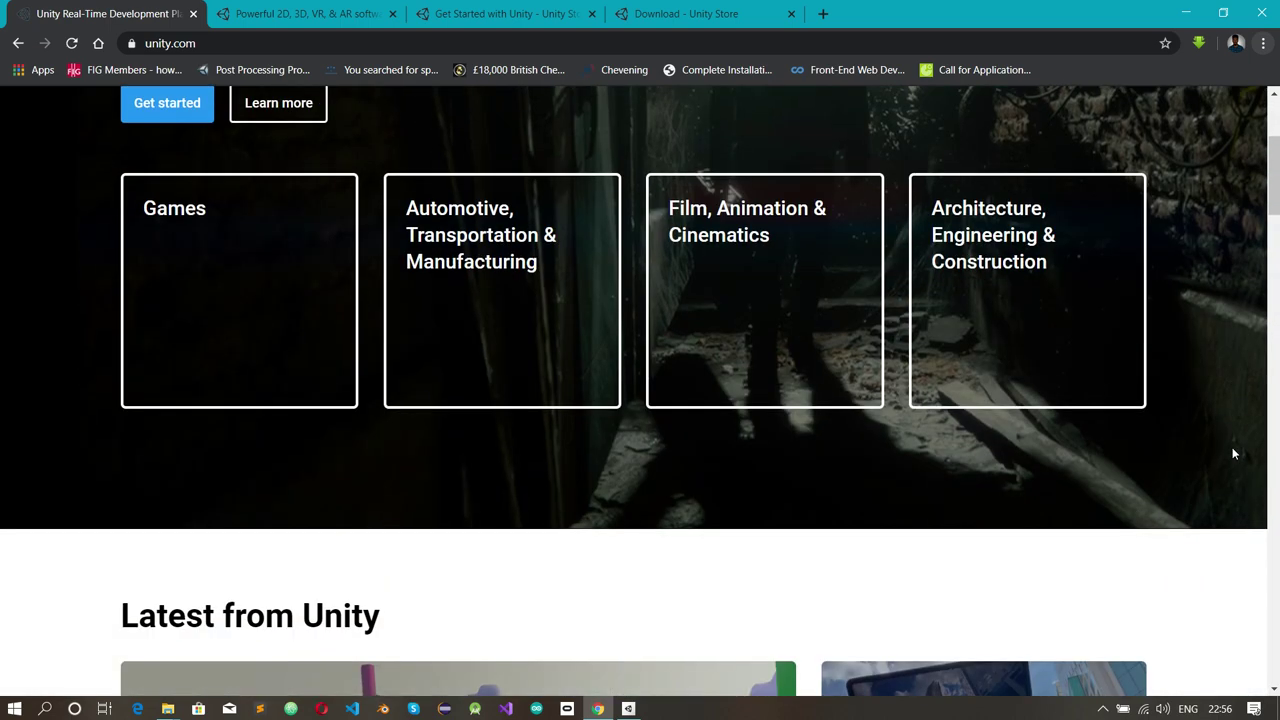
scroll(1233, 454, "up", 3)
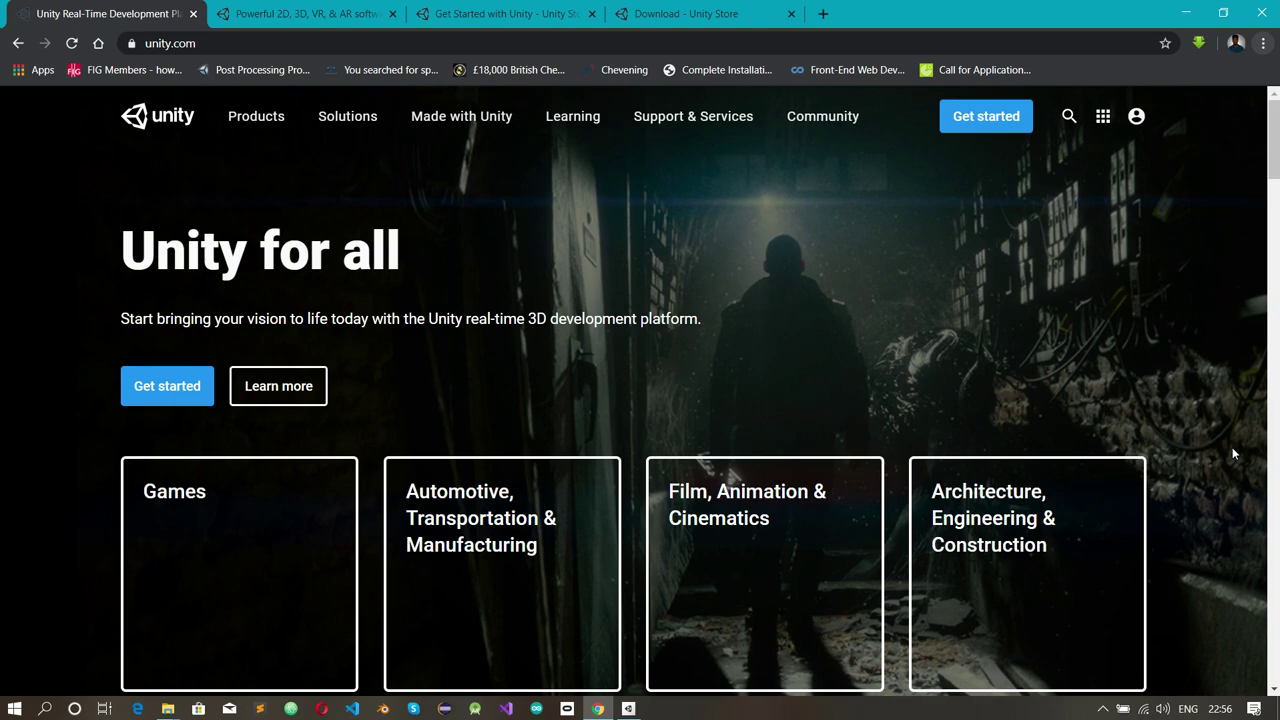
scroll(1155, 269, "down", 6)
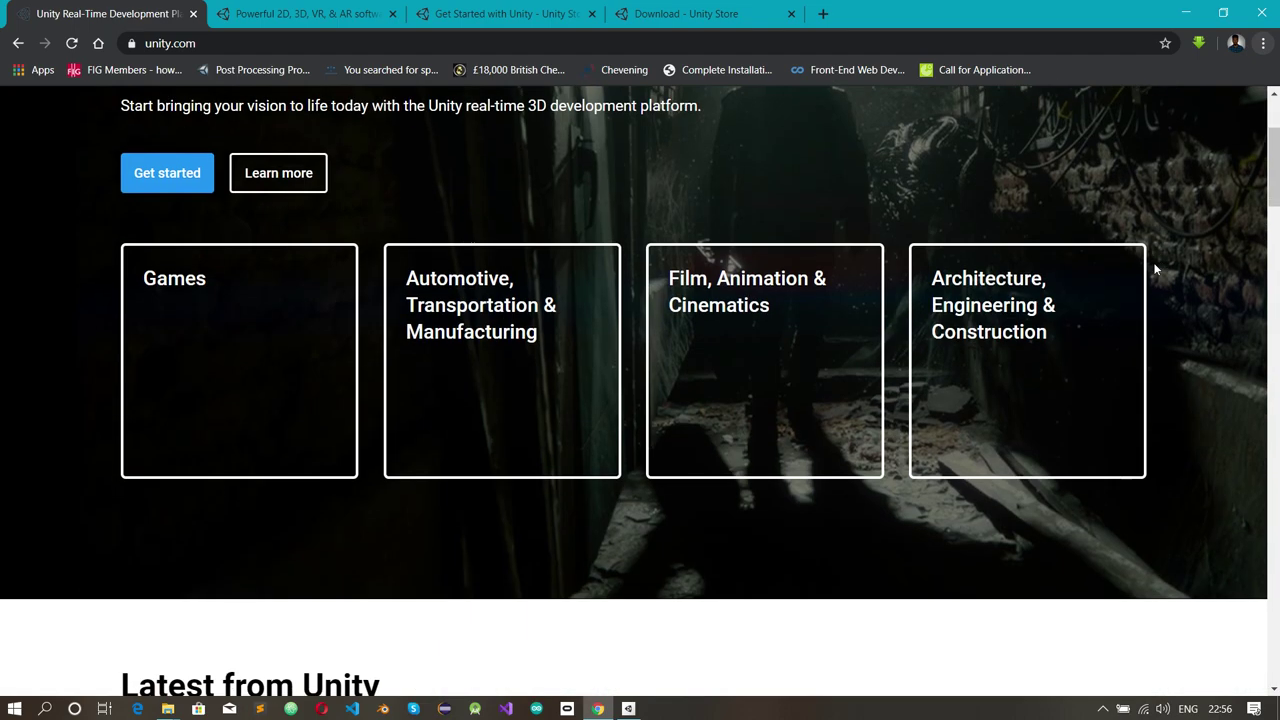
scroll(1155, 269, "down", 8)
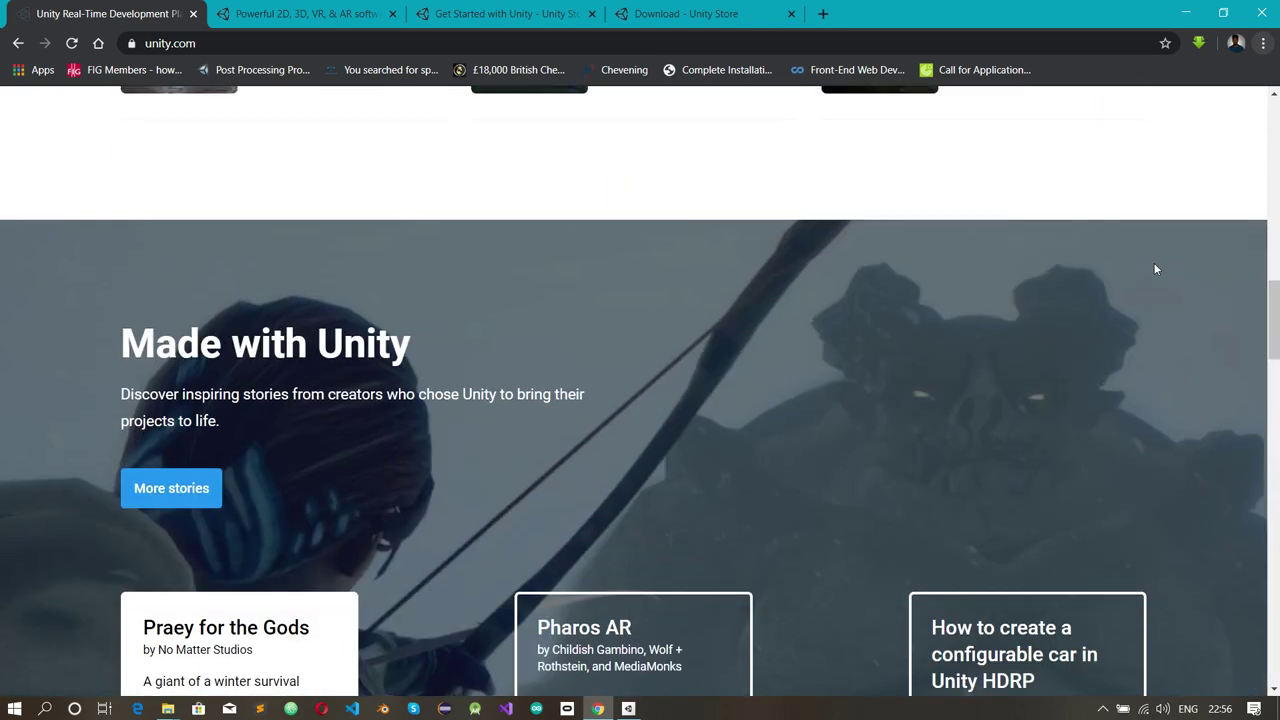
scroll(1155, 269, "up", 9)
scroll(1155, 269, "up", 5)
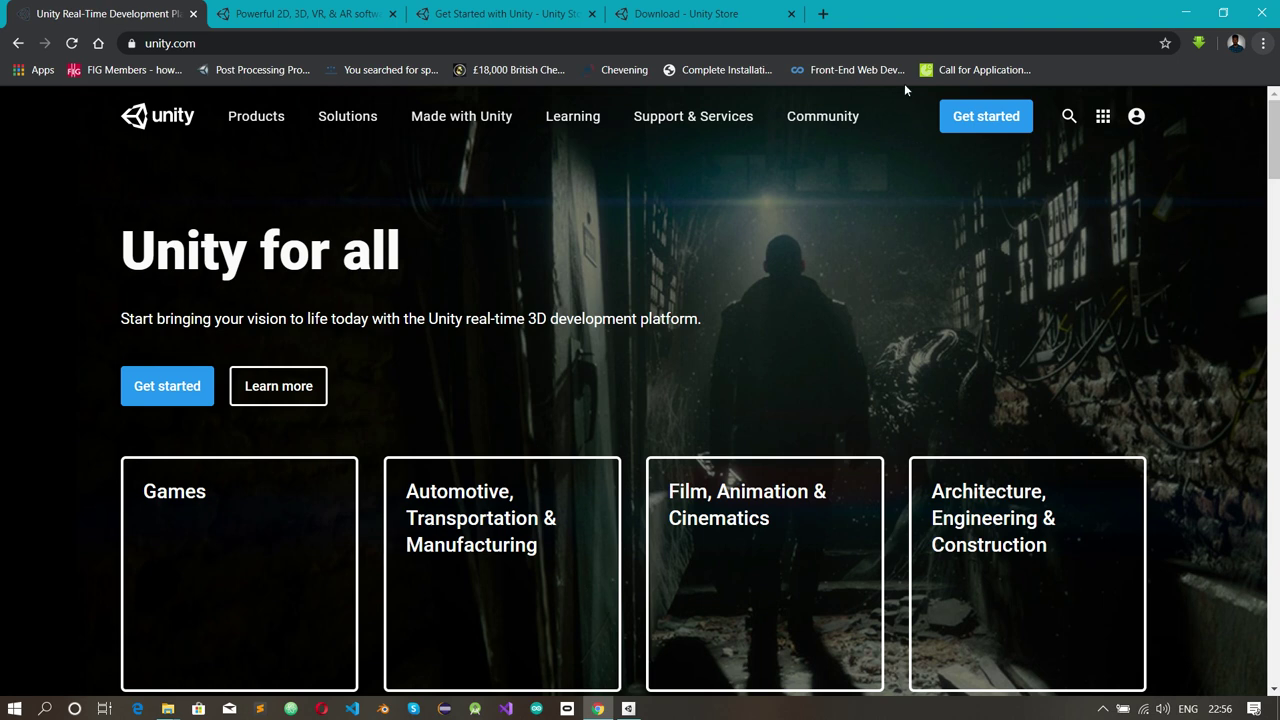
left_click(975, 118)
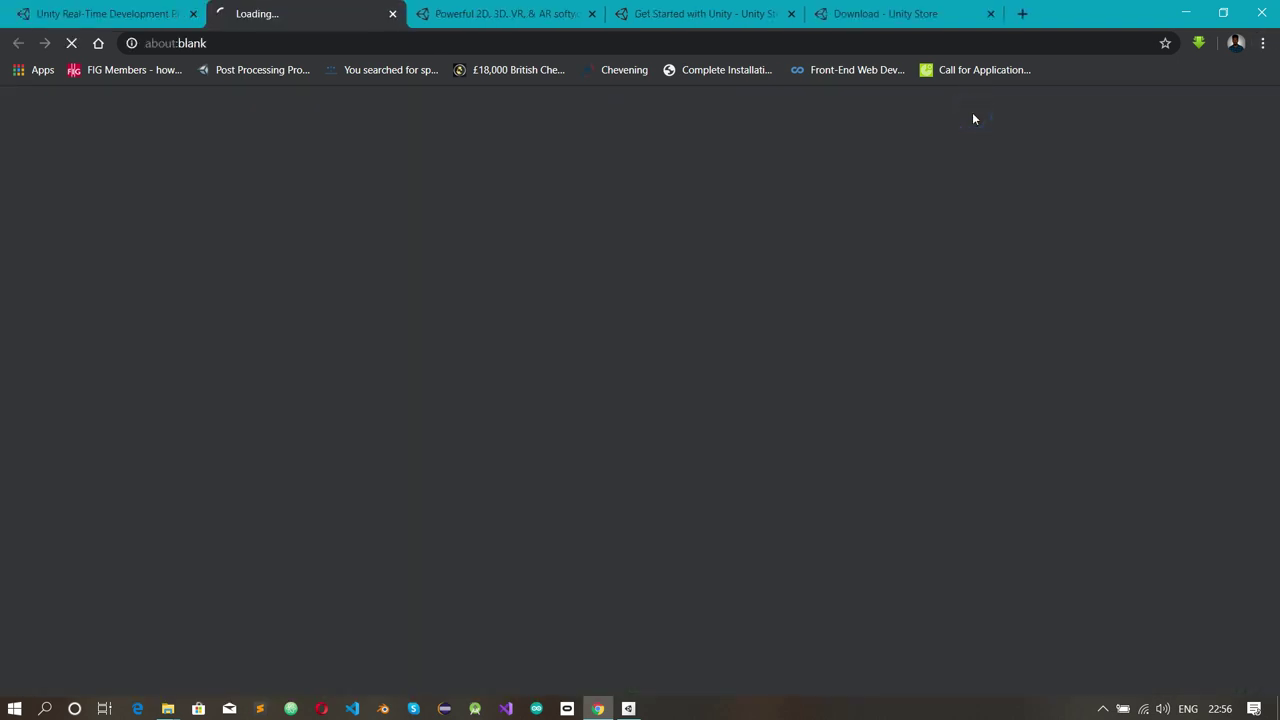
- Switch to the Unity Store tab and review the Plus ($40), Pro ($150) and Enterprise business plans
left_click(436, 14)
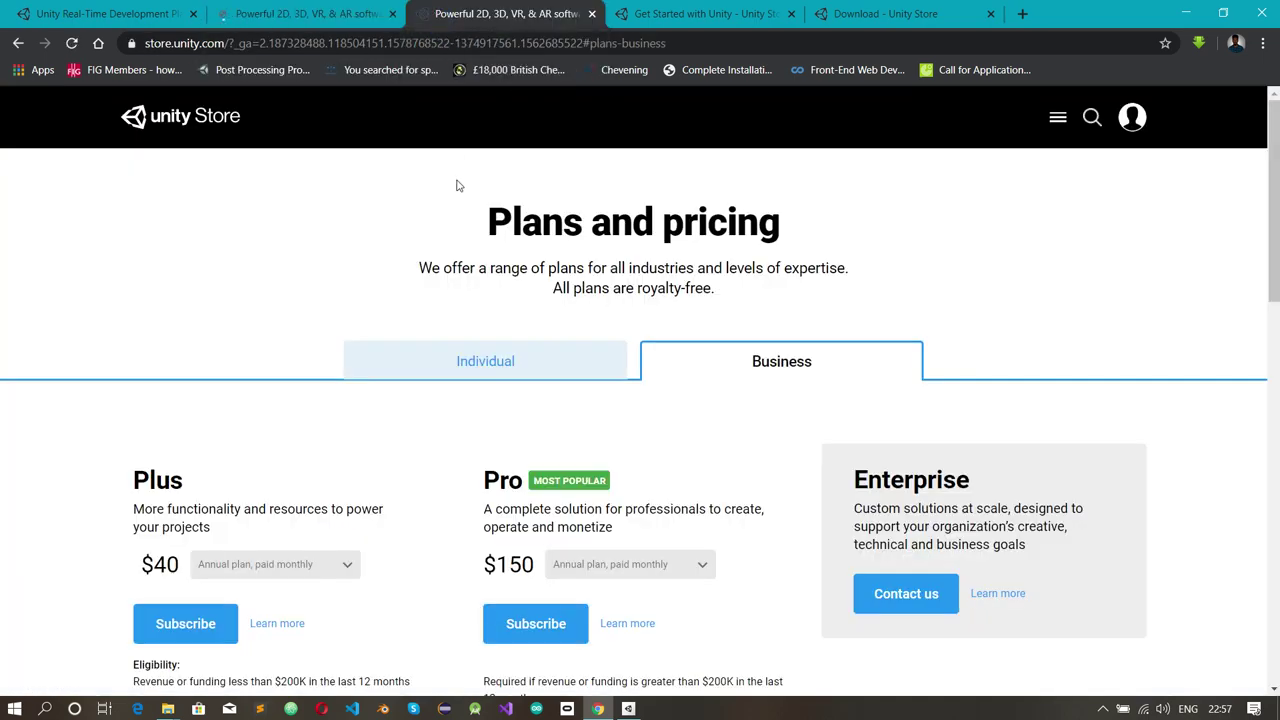
scroll(457, 185, "down", 5)
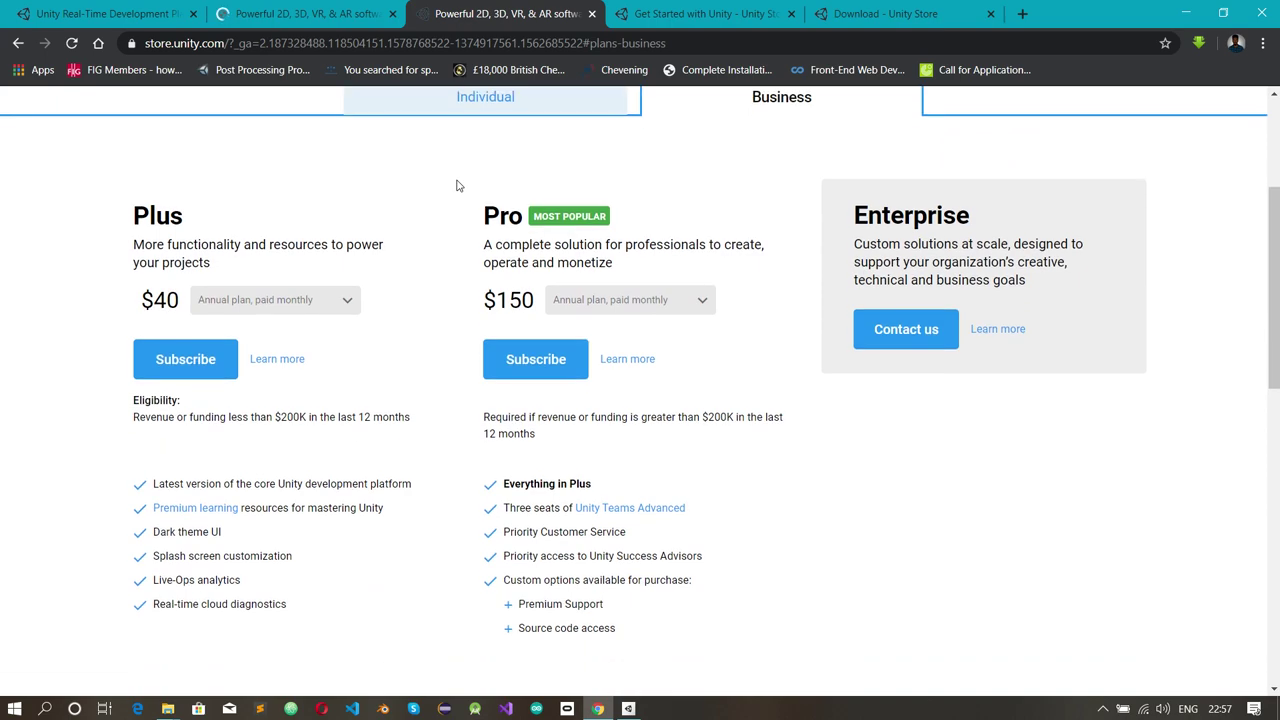
scroll(457, 185, "down", 8)
scroll(457, 185, "up", 8)
scroll(457, 185, "up", 3)
scroll(457, 185, "down", 1)
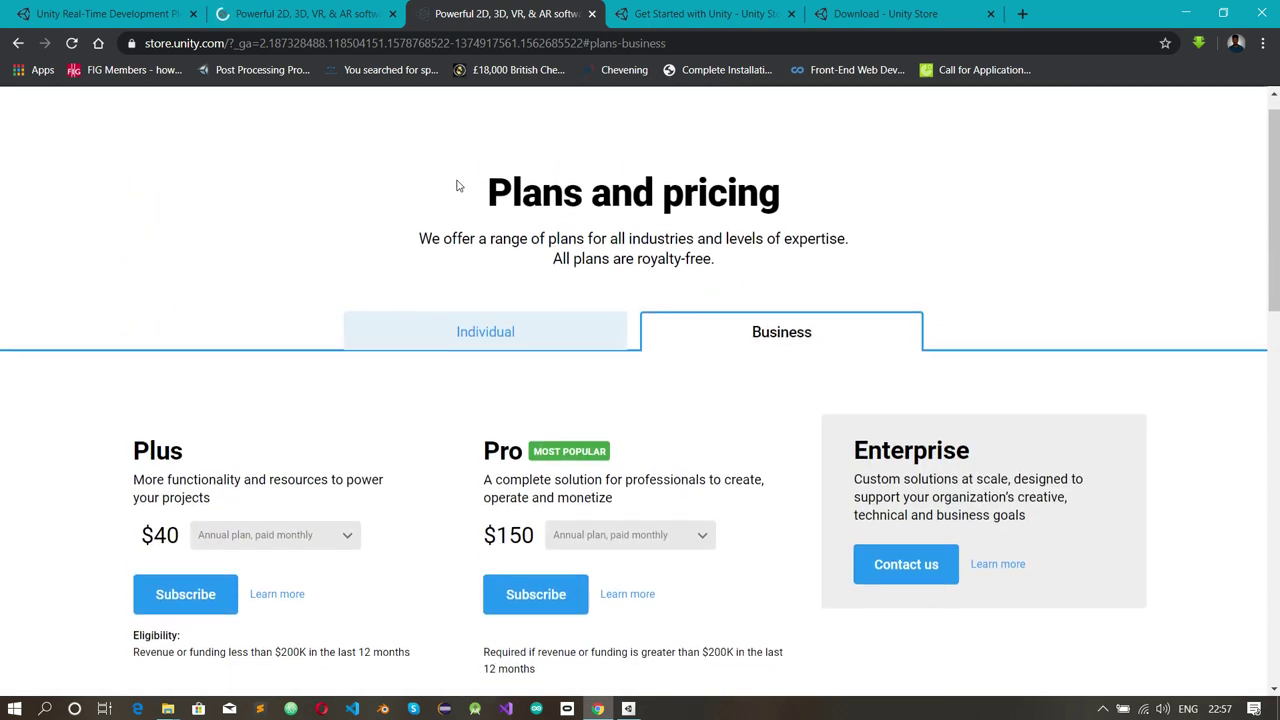
scroll(457, 185, "down", 1)
scroll(457, 185, "up", 1)
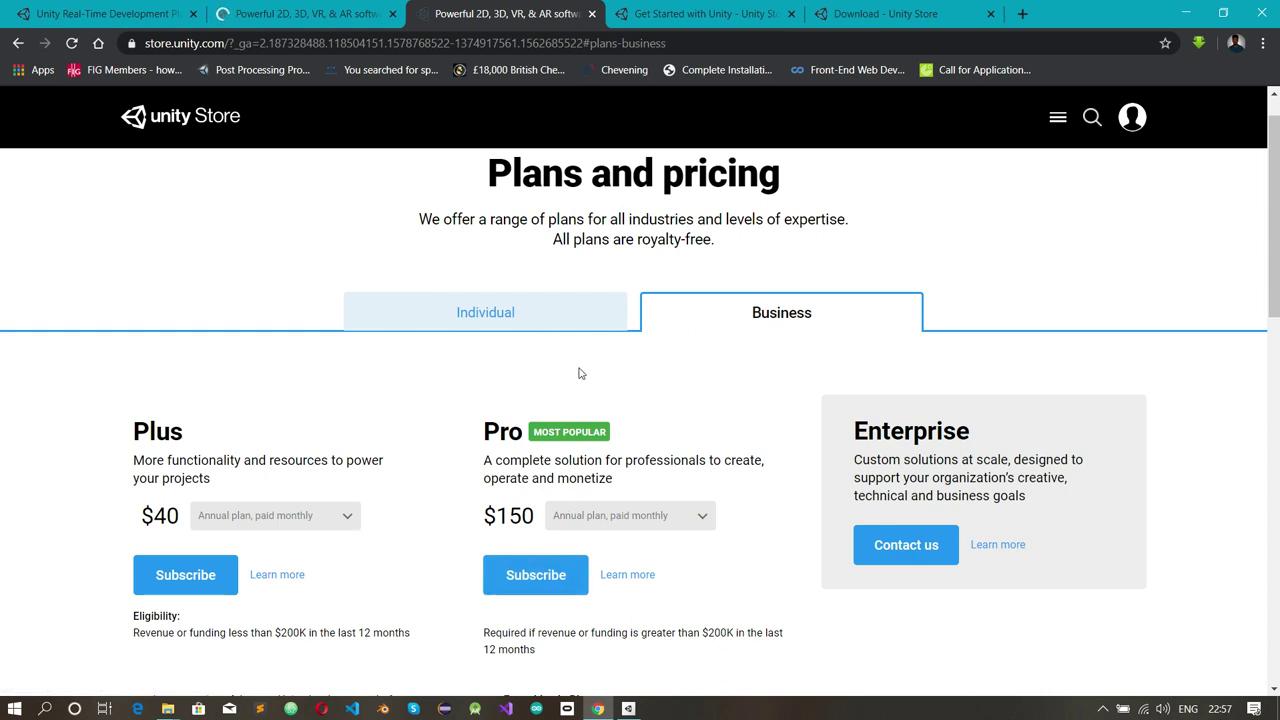
scroll(279, 569, "down", 1)
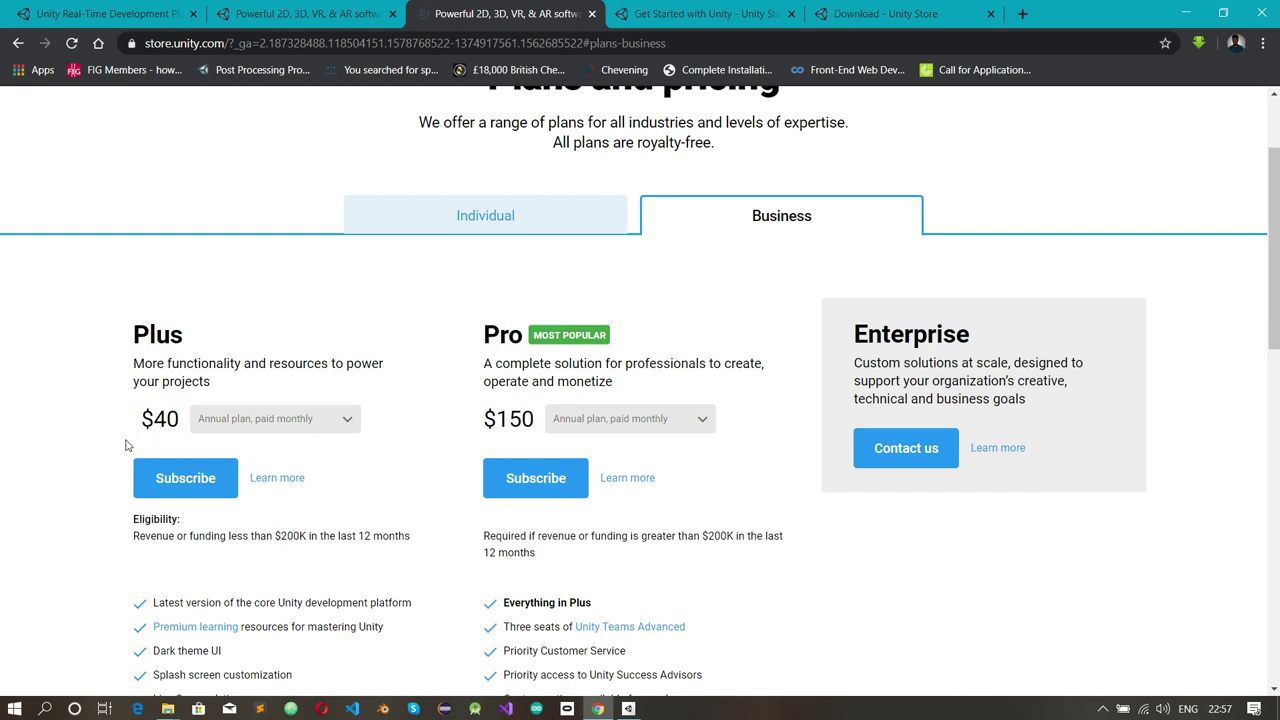
- Set the Plus plan billing to 'Annual plan, prepaid' so it shows $399
left_click(229, 418)
left_click(281, 477)
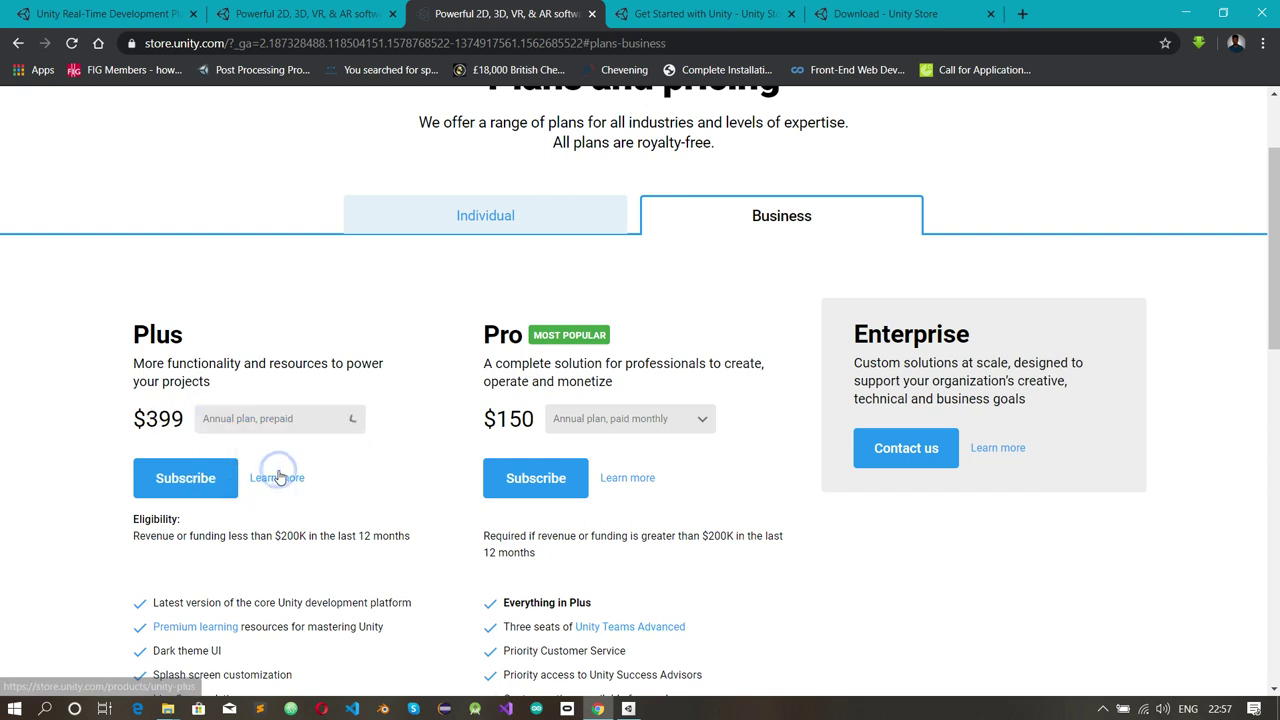
left_click(149, 423)
left_click_drag(149, 423, 201, 428)
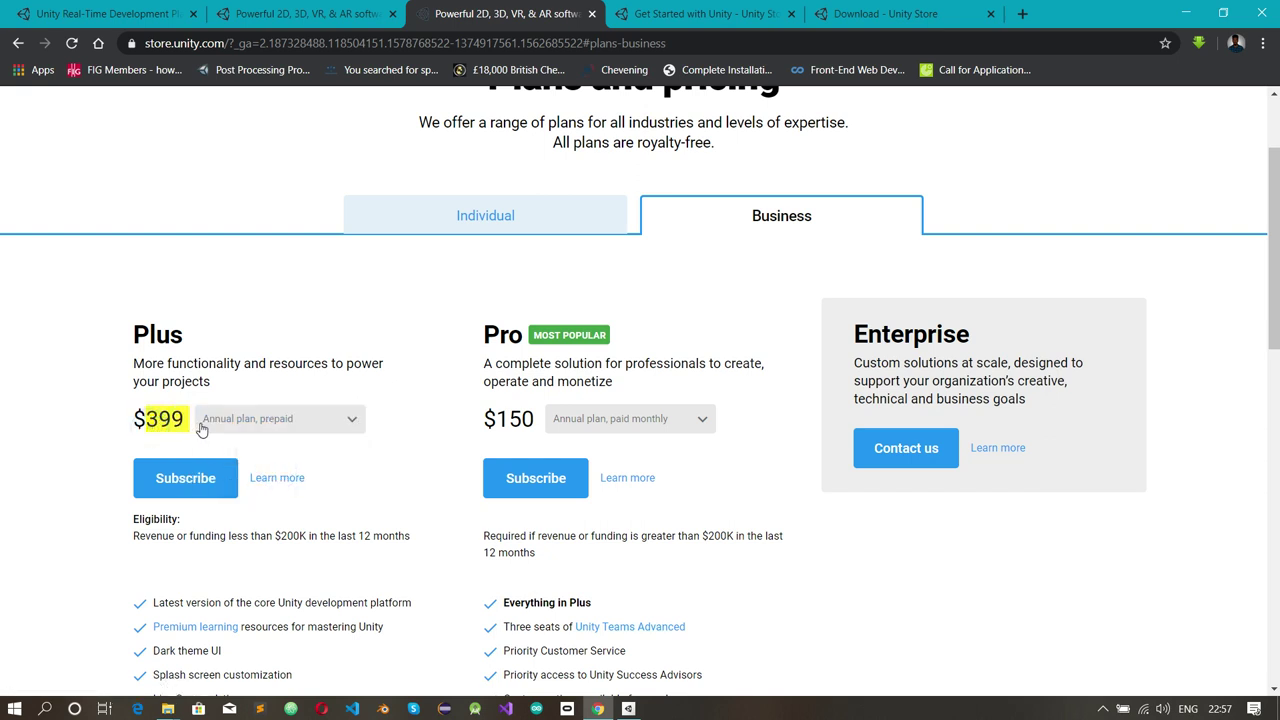
left_click(201, 428)
left_click(700, 535)
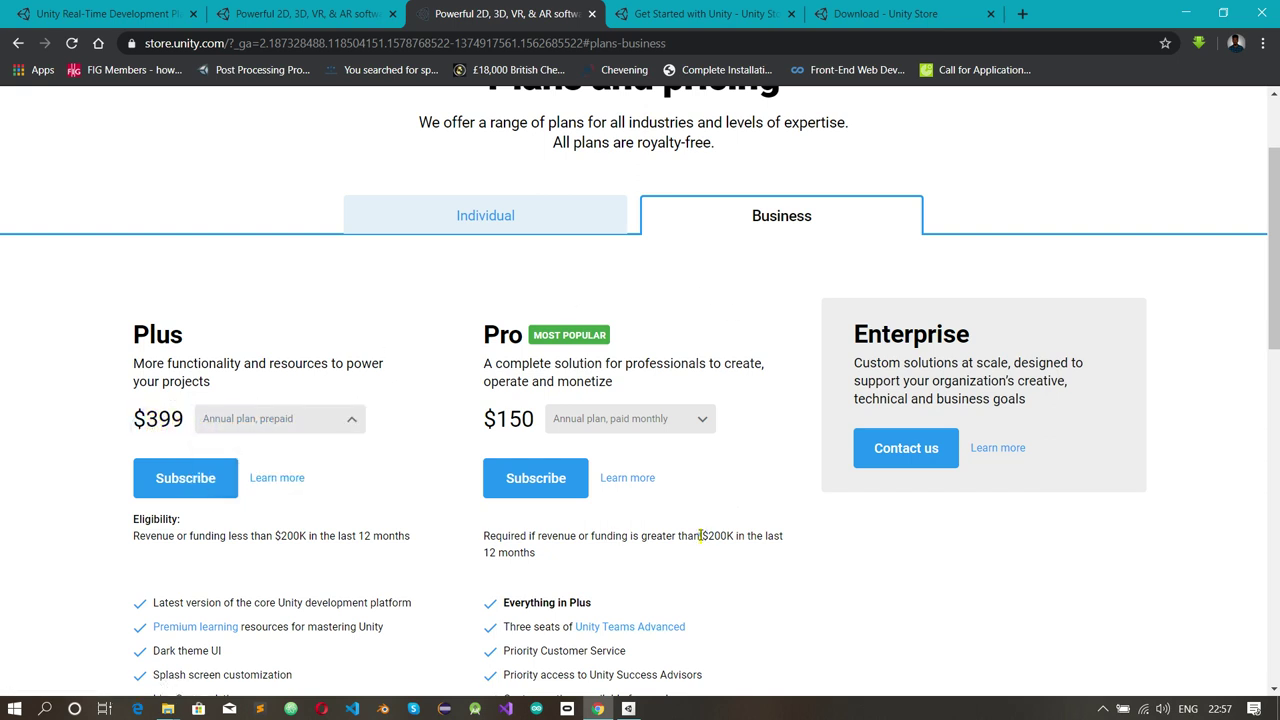
left_click(740, 540)
scroll(740, 540, "up", 1)
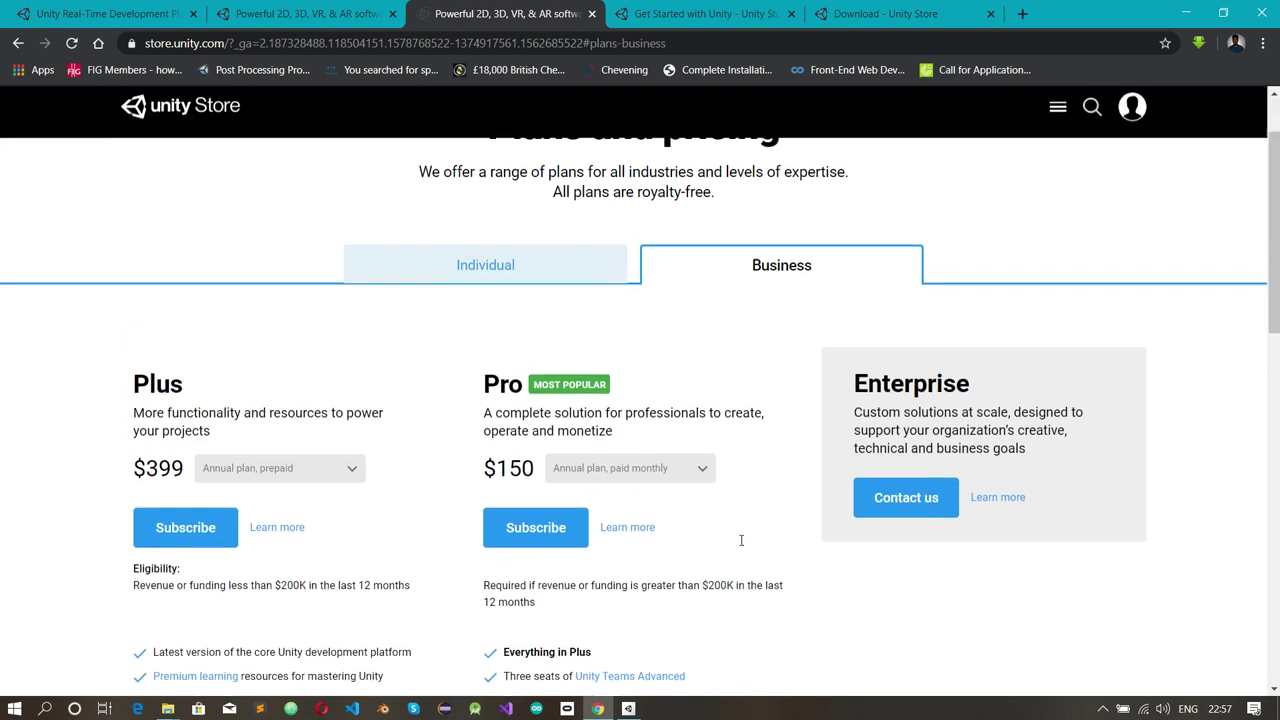
scroll(741, 545, "up", 1)
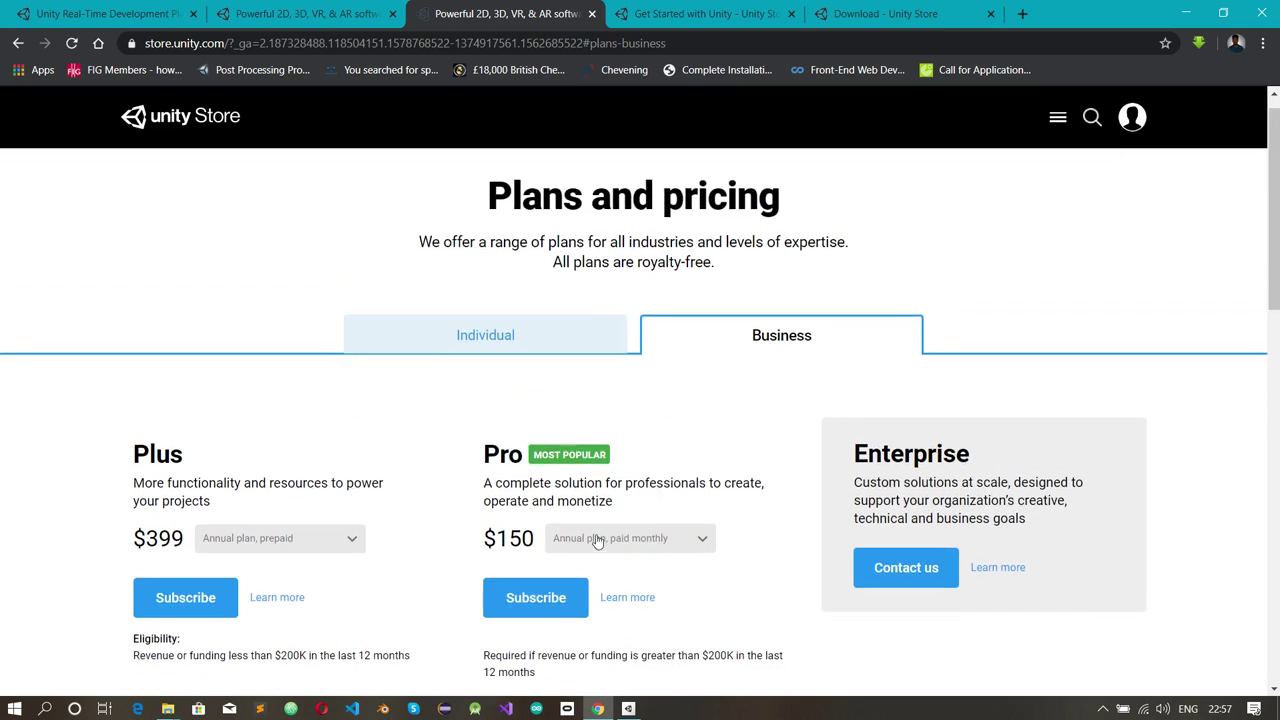
- Set the Pro plan billing to 'Annual plan, prepaid' so it shows $1,800
left_click(605, 543)
left_click(648, 597)
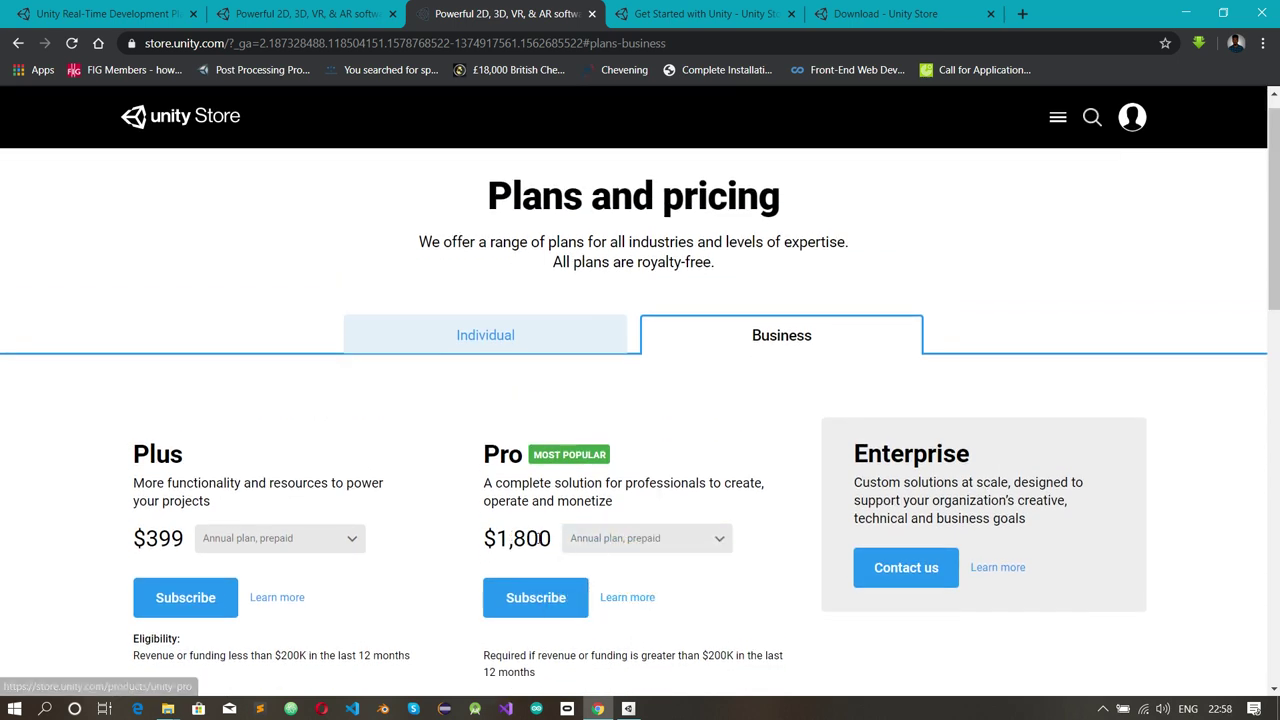
scroll(517, 543, "up", 1)
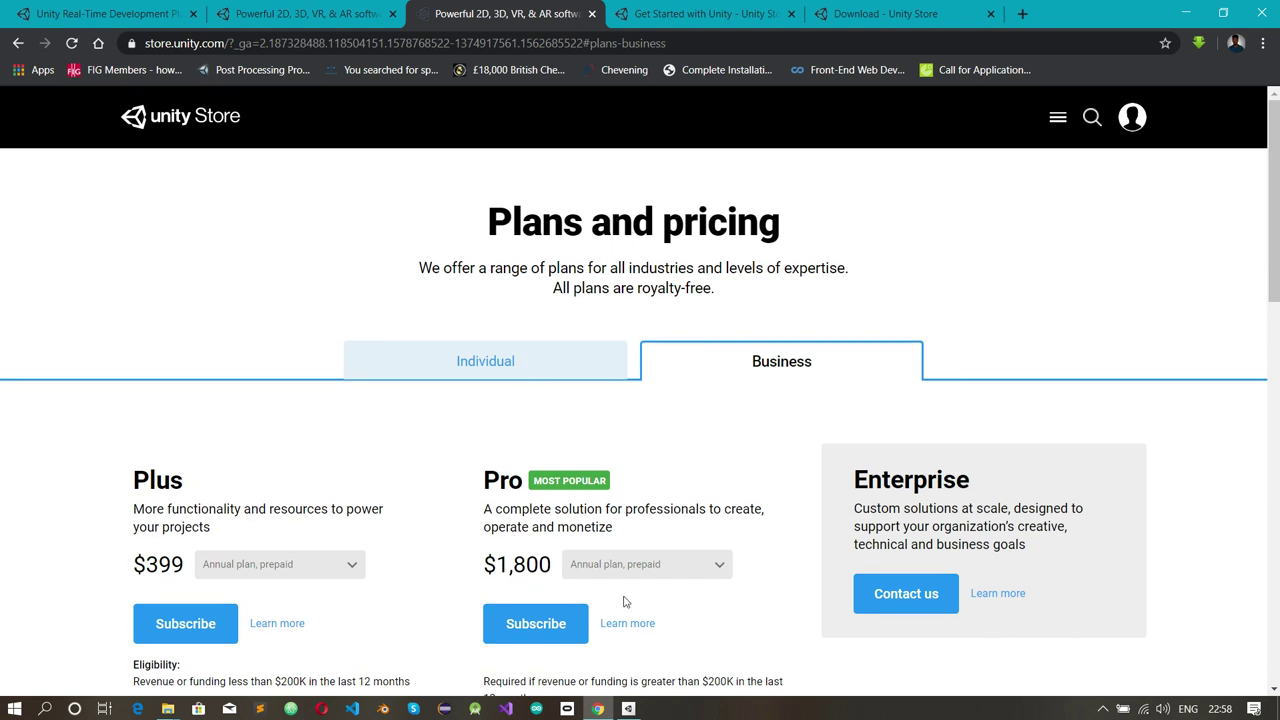
scroll(457, 606, "down", 1)
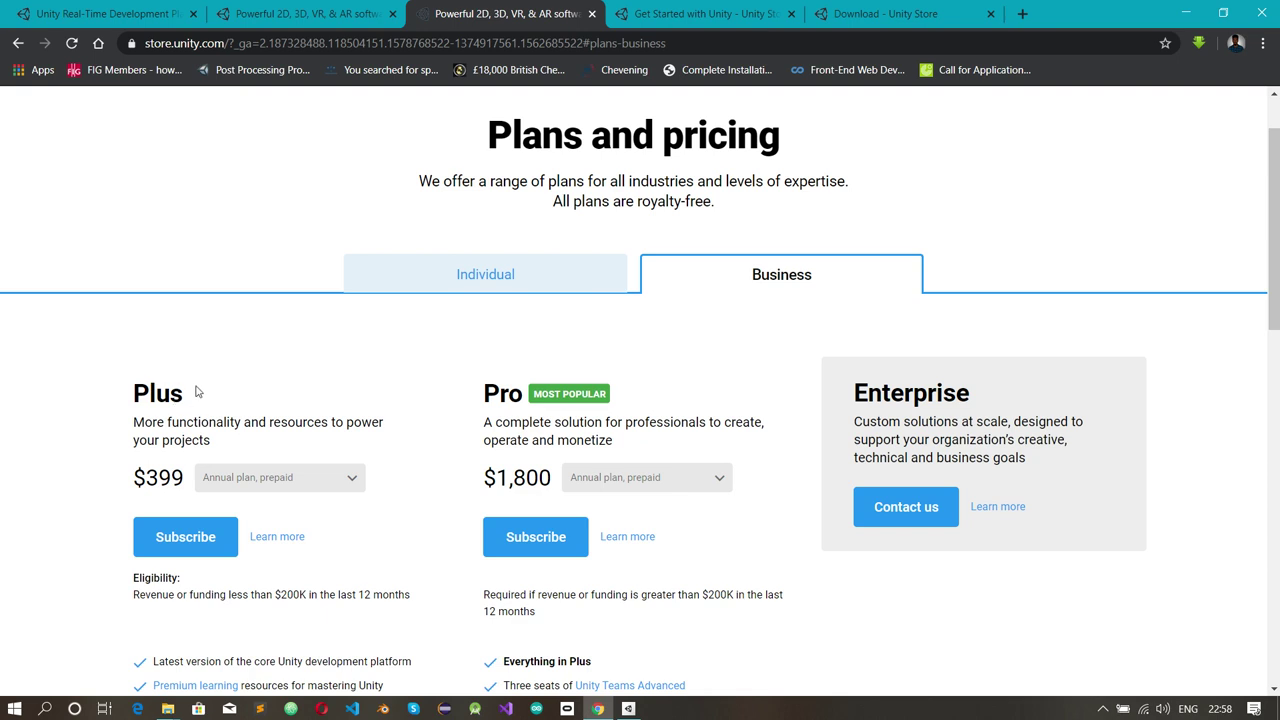
- Switch to the Individual plans, showing Personal free under $100K revenue
left_click(516, 280)
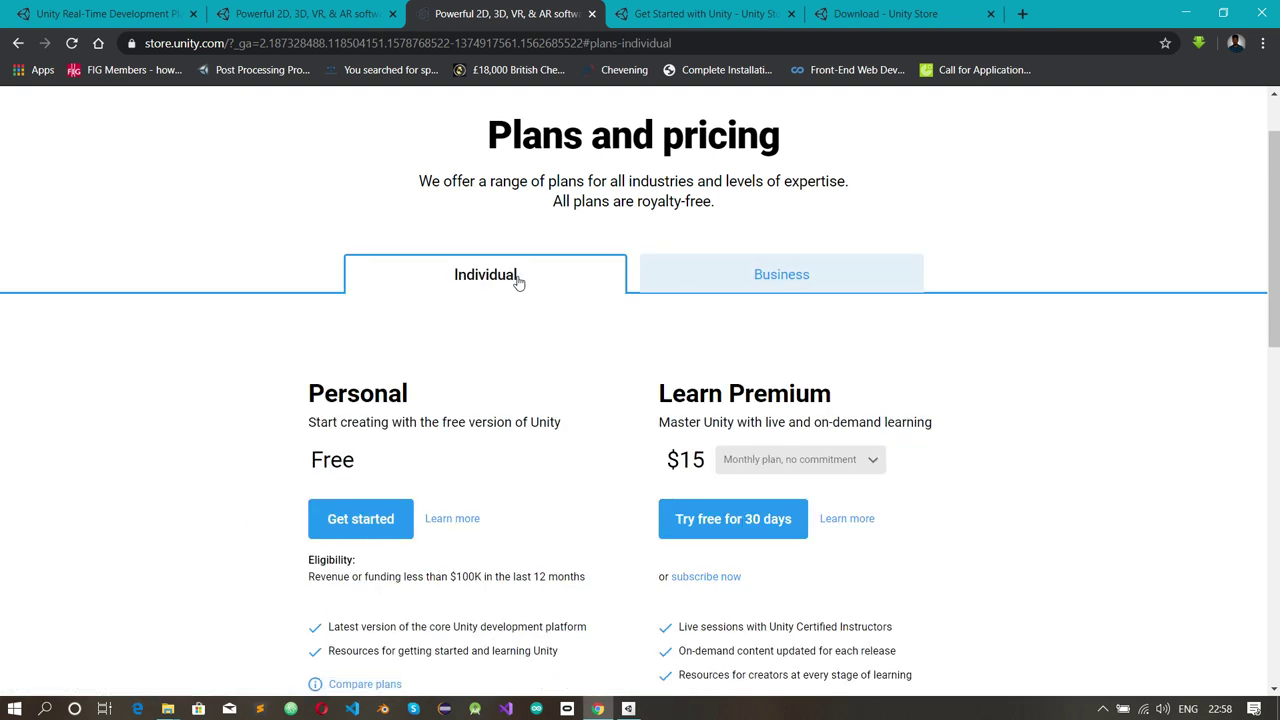
left_click(670, 278)
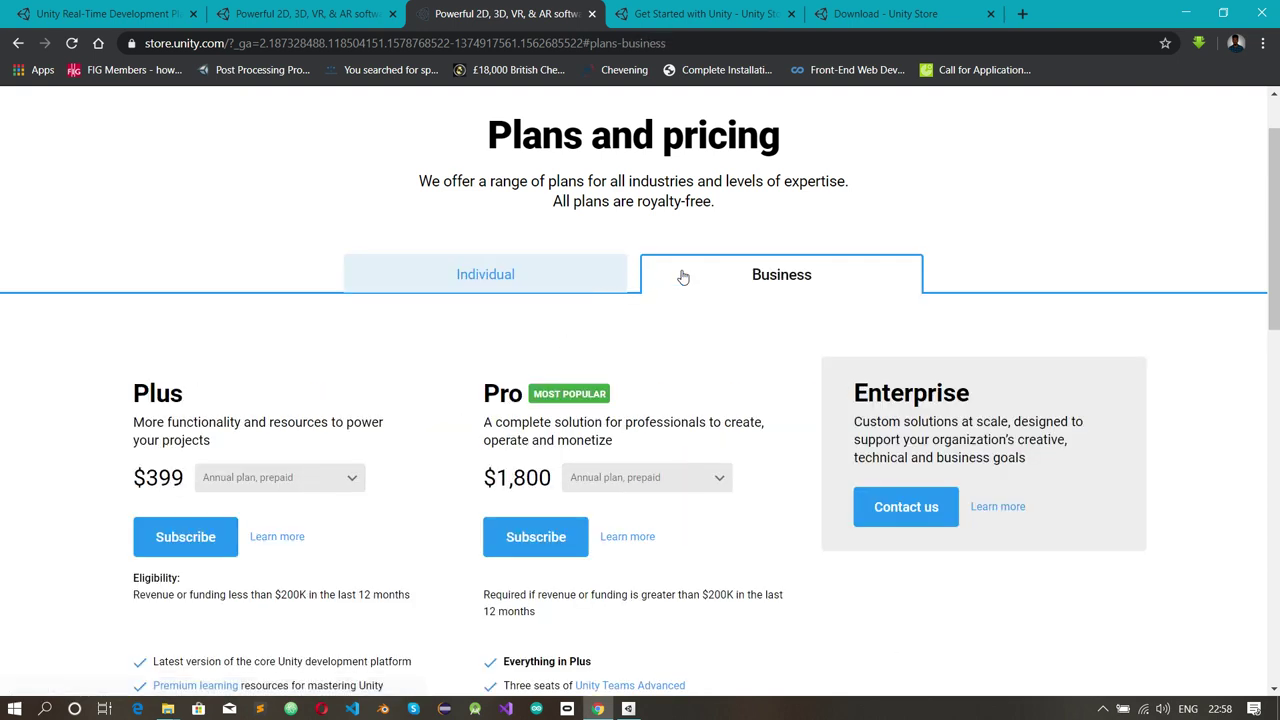
left_click(556, 280)
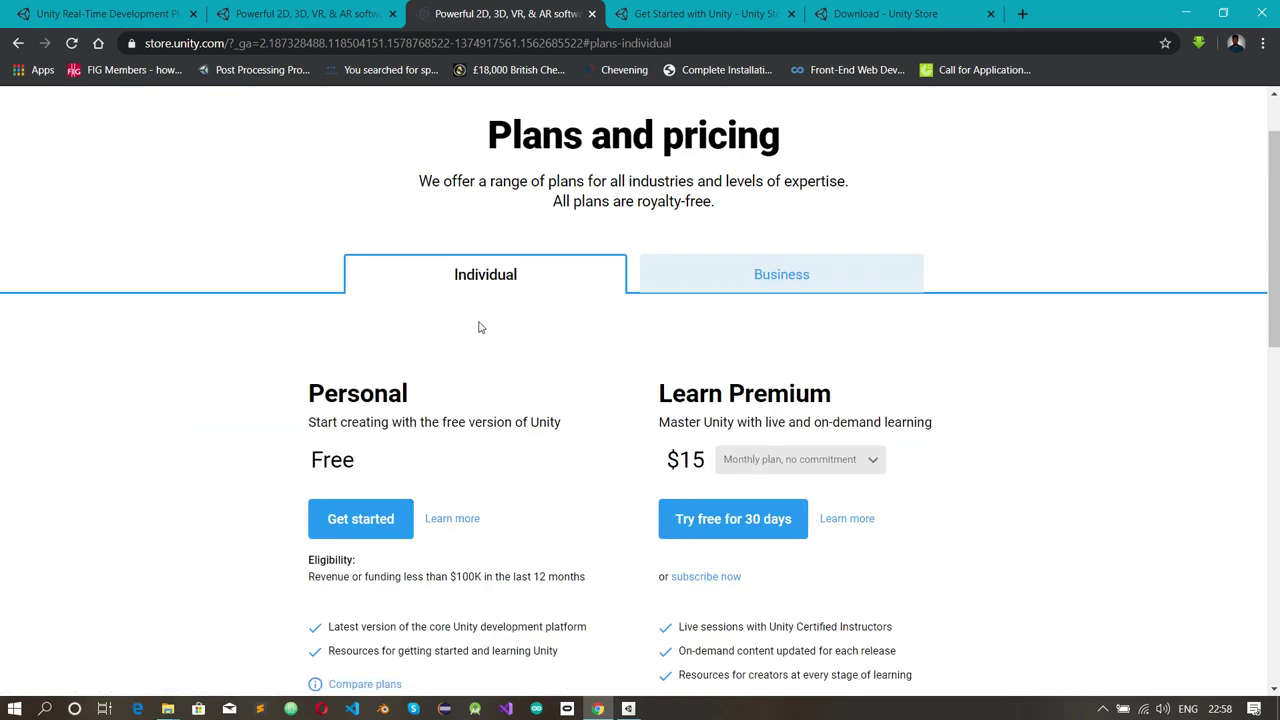
scroll(501, 315, "down", 2)
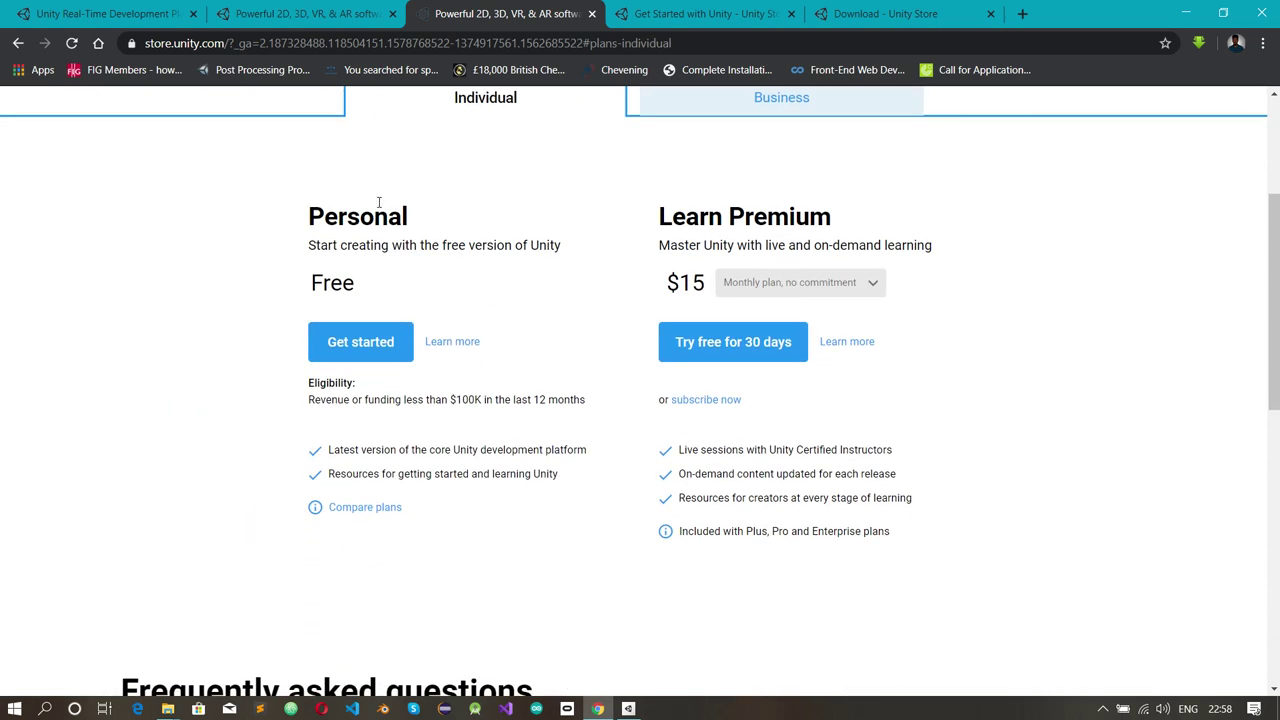
- Set Learn Premium billing to 'Annual plan, prepaid' so it shows $99
left_click(789, 281)
left_click(858, 342)
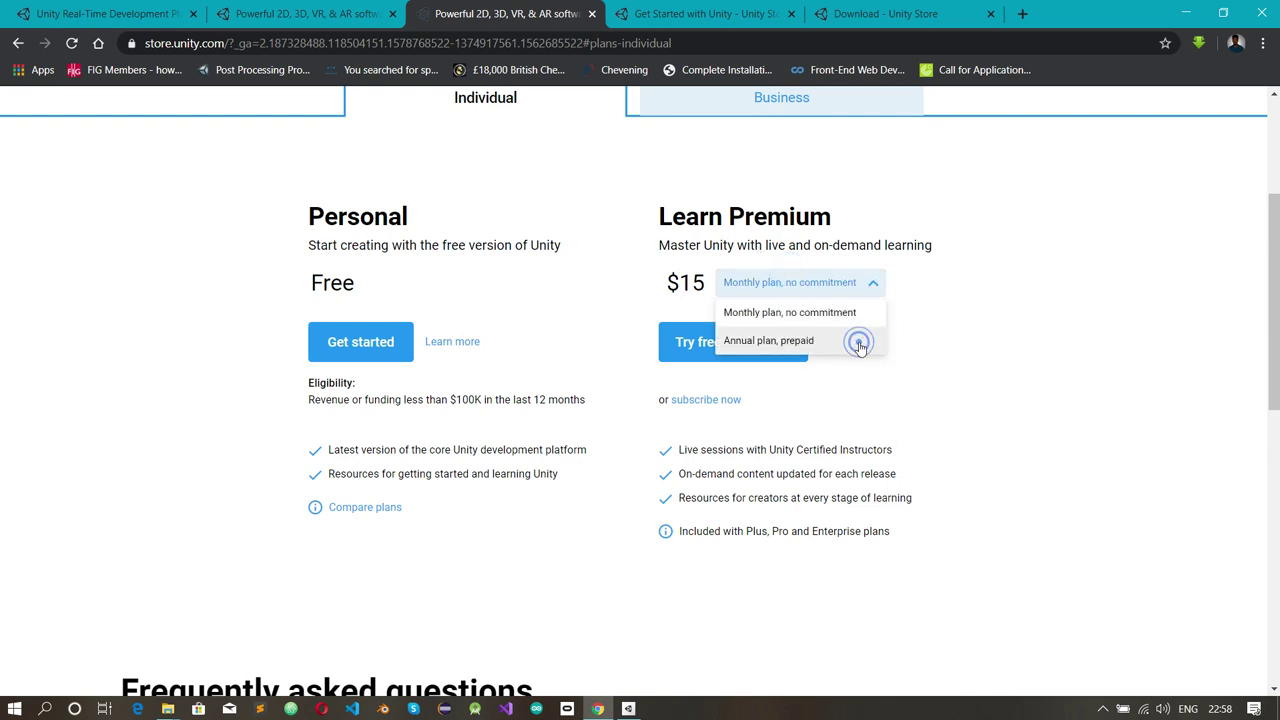
left_click(781, 285)
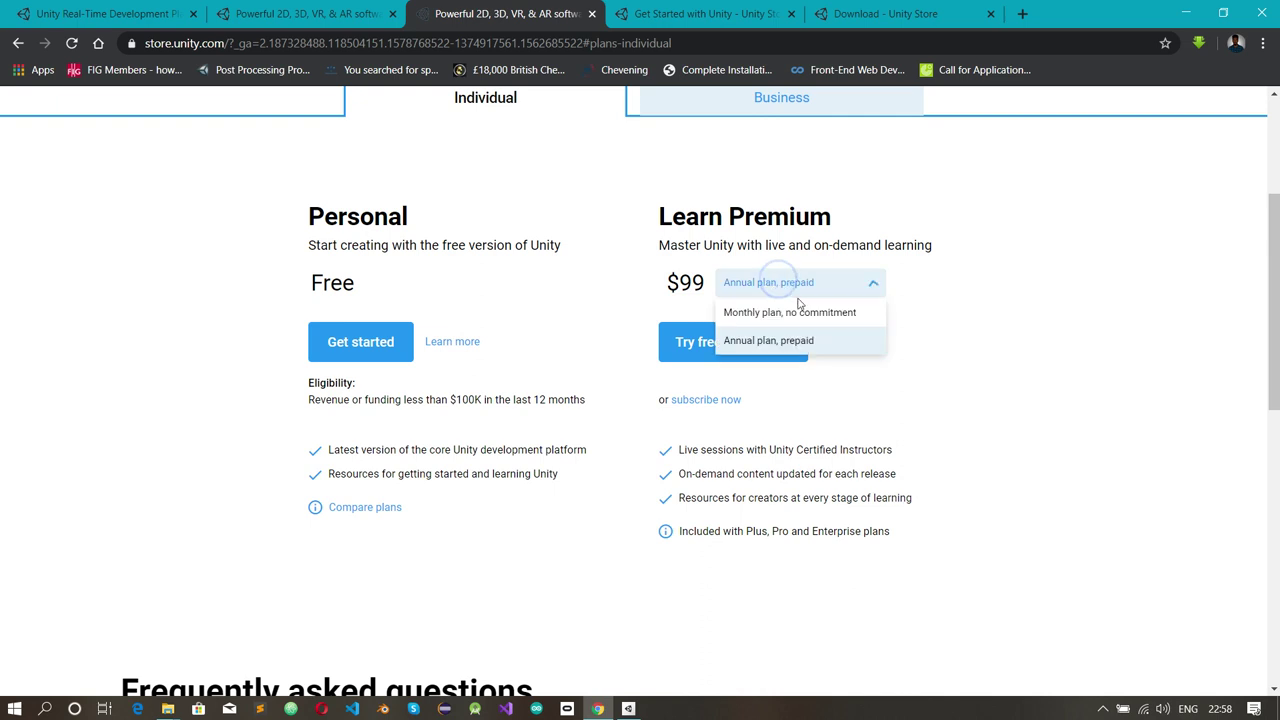
left_click(800, 312)
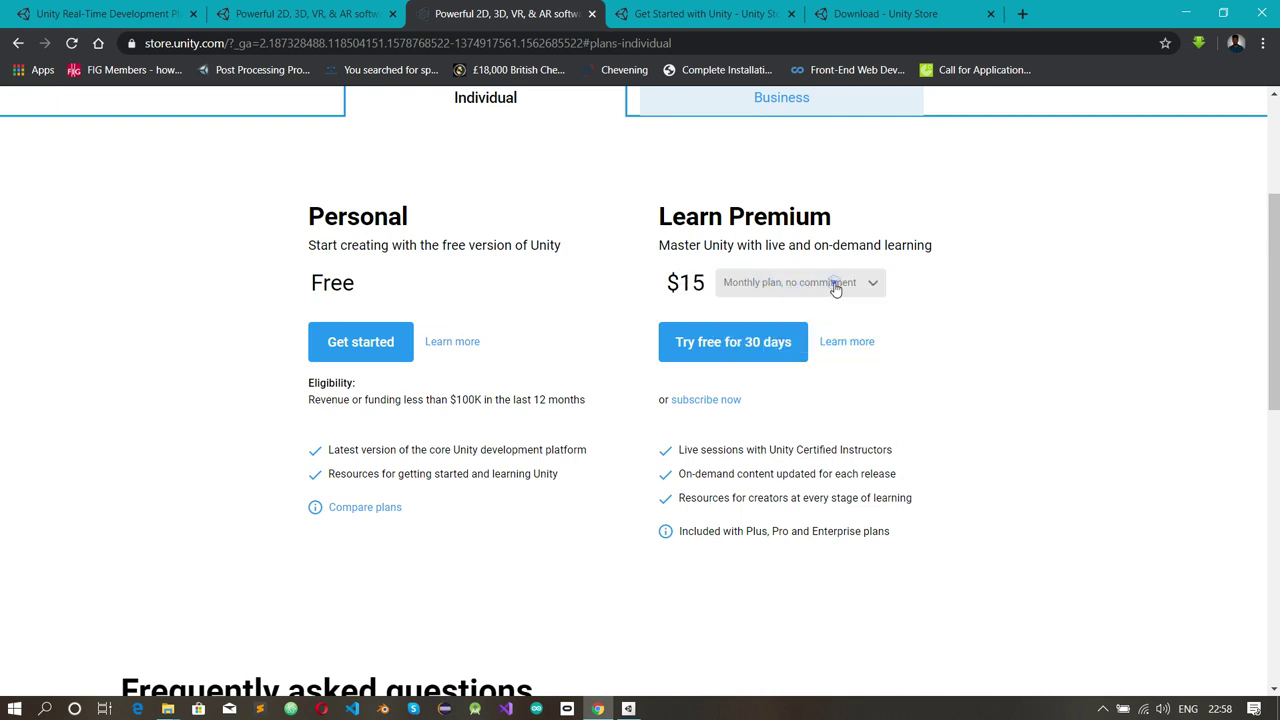
left_click(878, 290)
left_click(868, 288)
left_click(868, 287)
left_click(877, 344)
- Look over the Individual plans and choose Get started under the free Personal plan
scroll(352, 200, "up", 1)
scroll(350, 200, "down", 1)
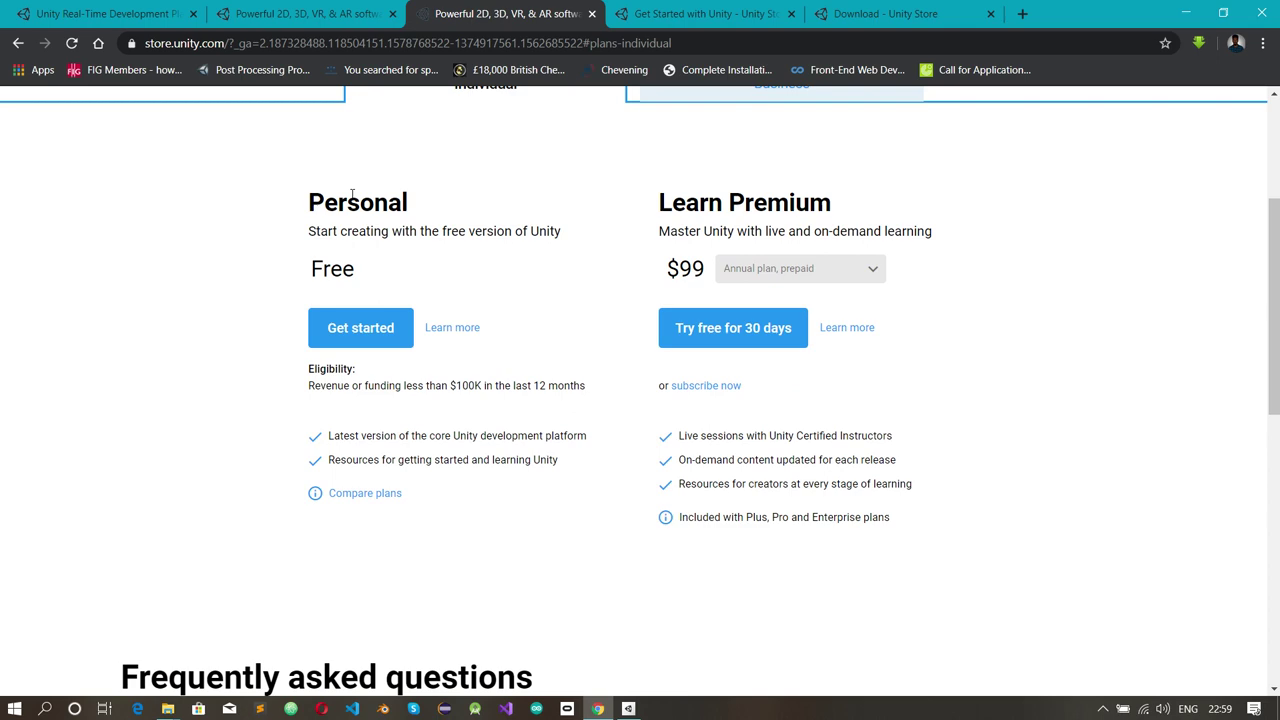
scroll(401, 267, "down", 7)
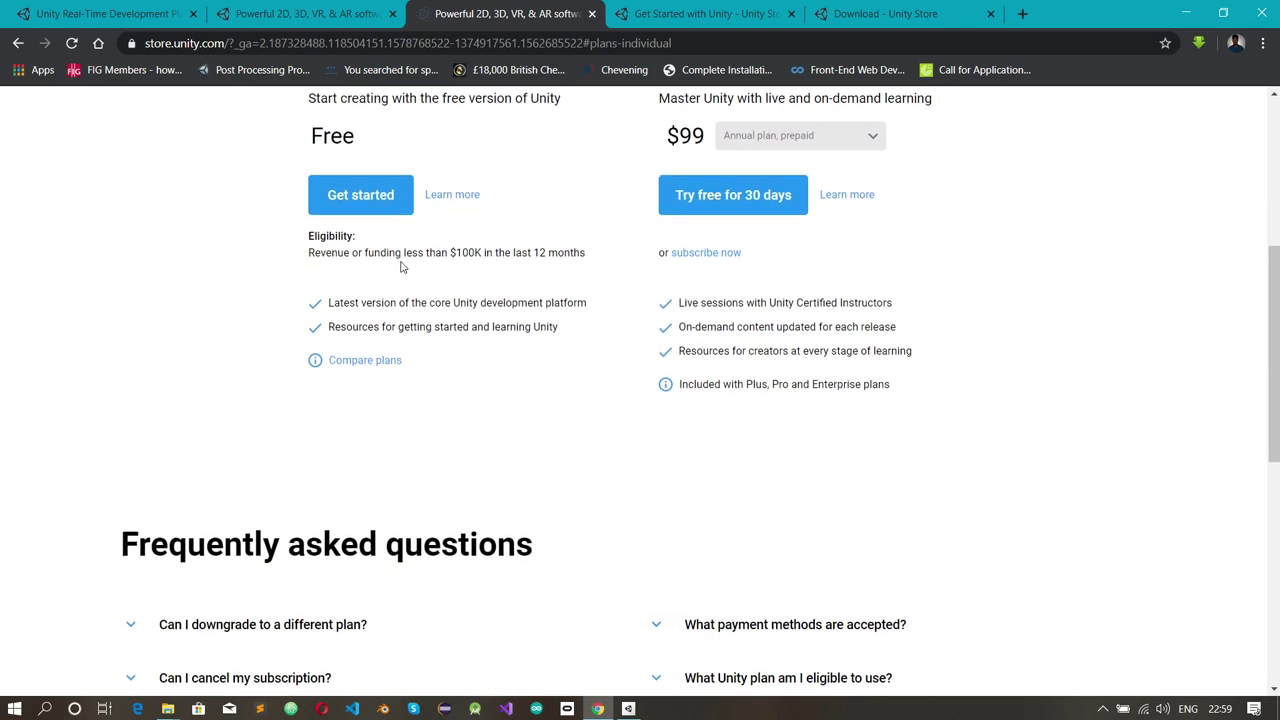
scroll(401, 267, "up", 8)
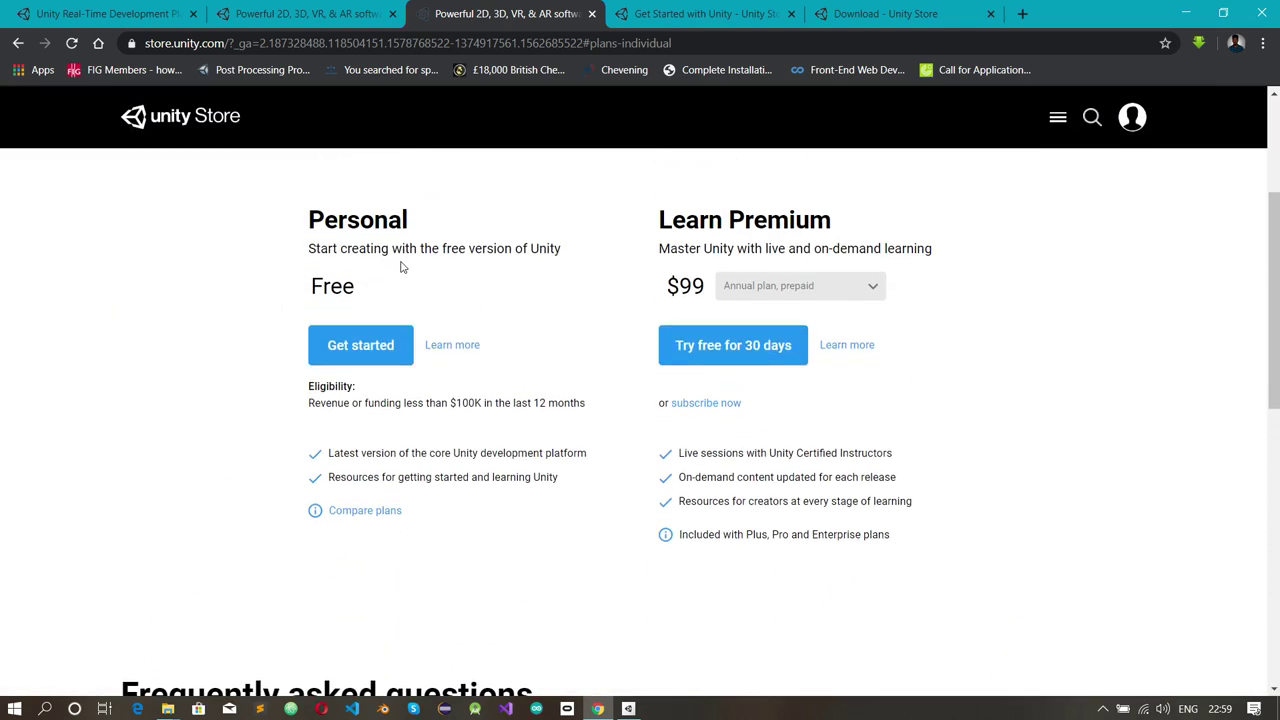
scroll(401, 267, "down", 4)
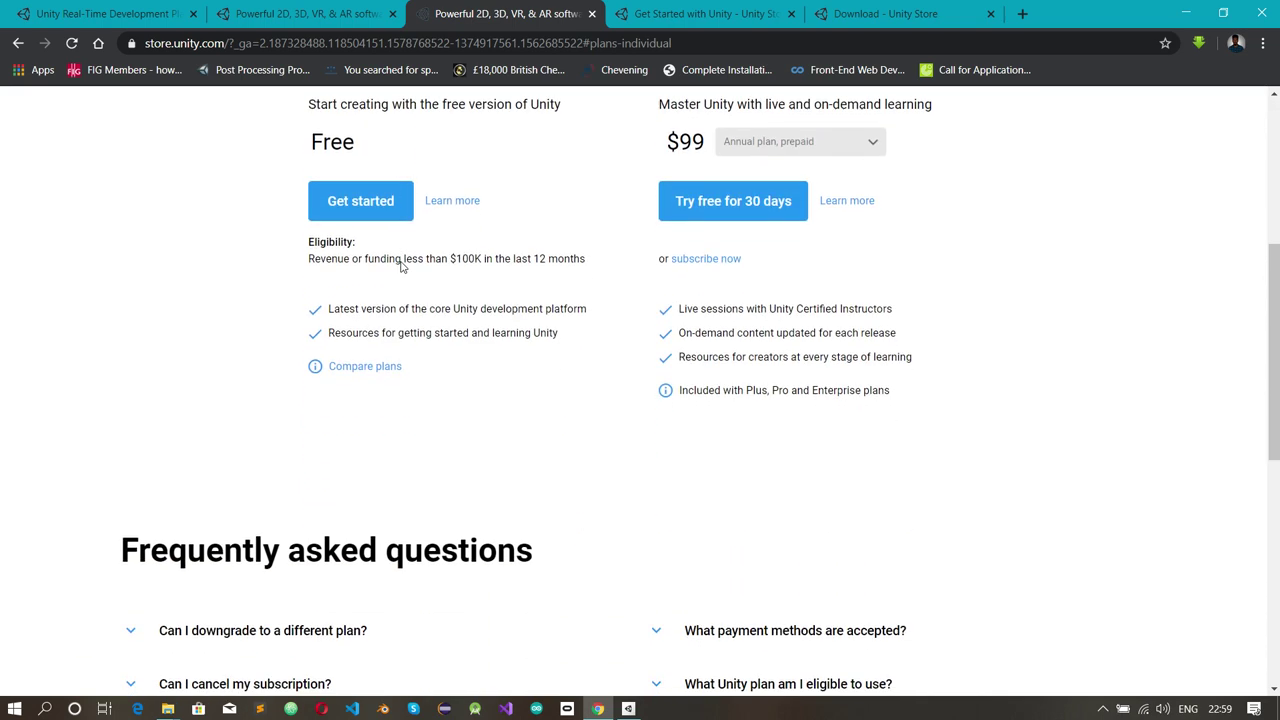
scroll(401, 267, "up", 3)
scroll(401, 267, "up", 1)
scroll(401, 267, "down", 3)
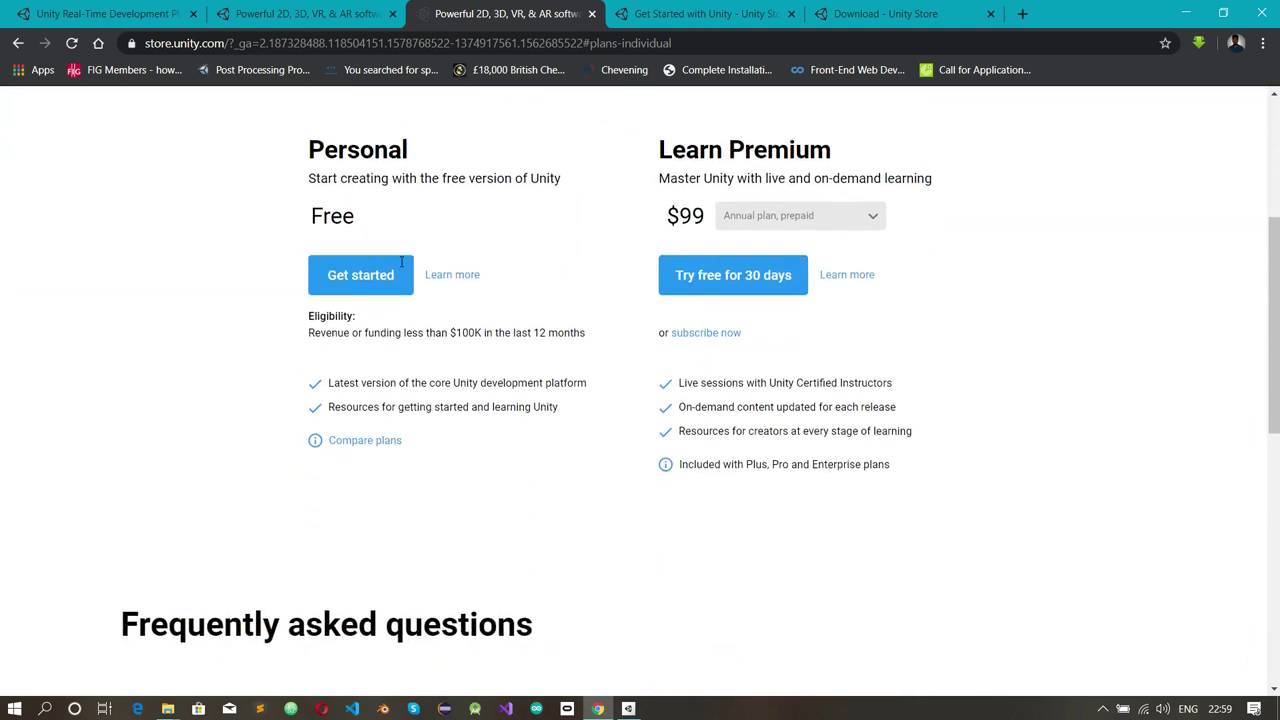
scroll(401, 267, "up", 1)
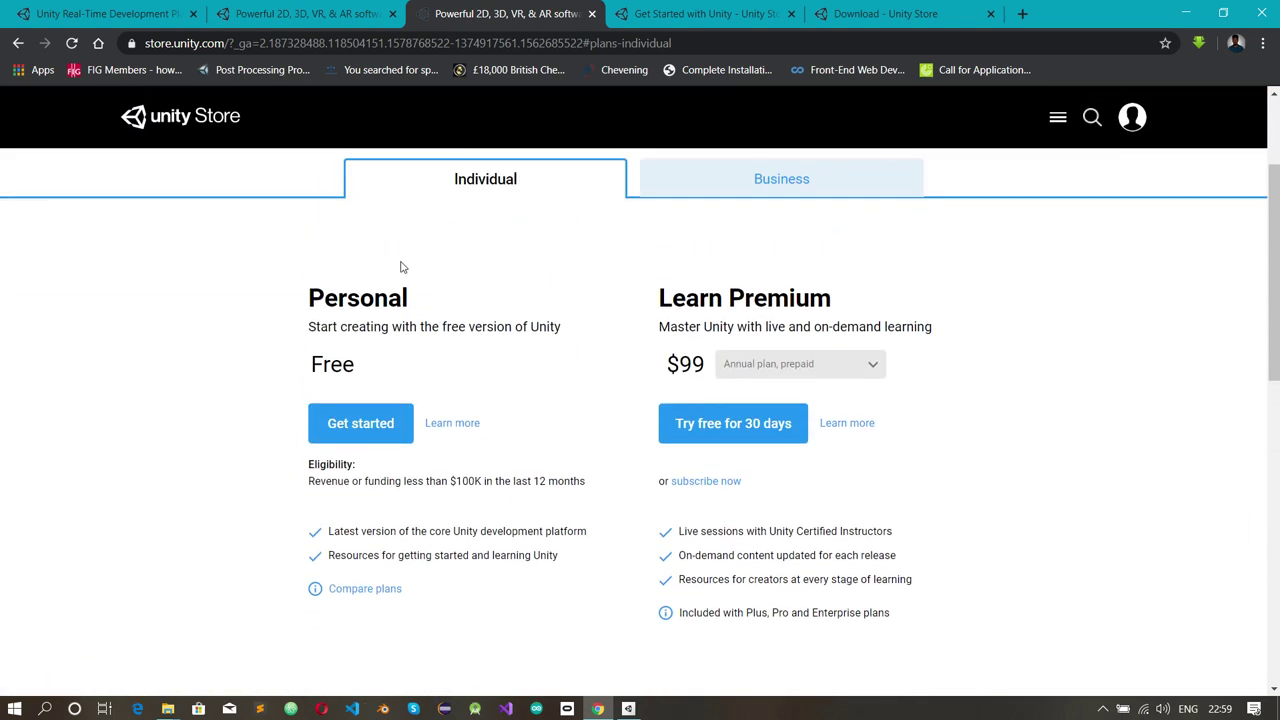
scroll(401, 267, "down", 1)
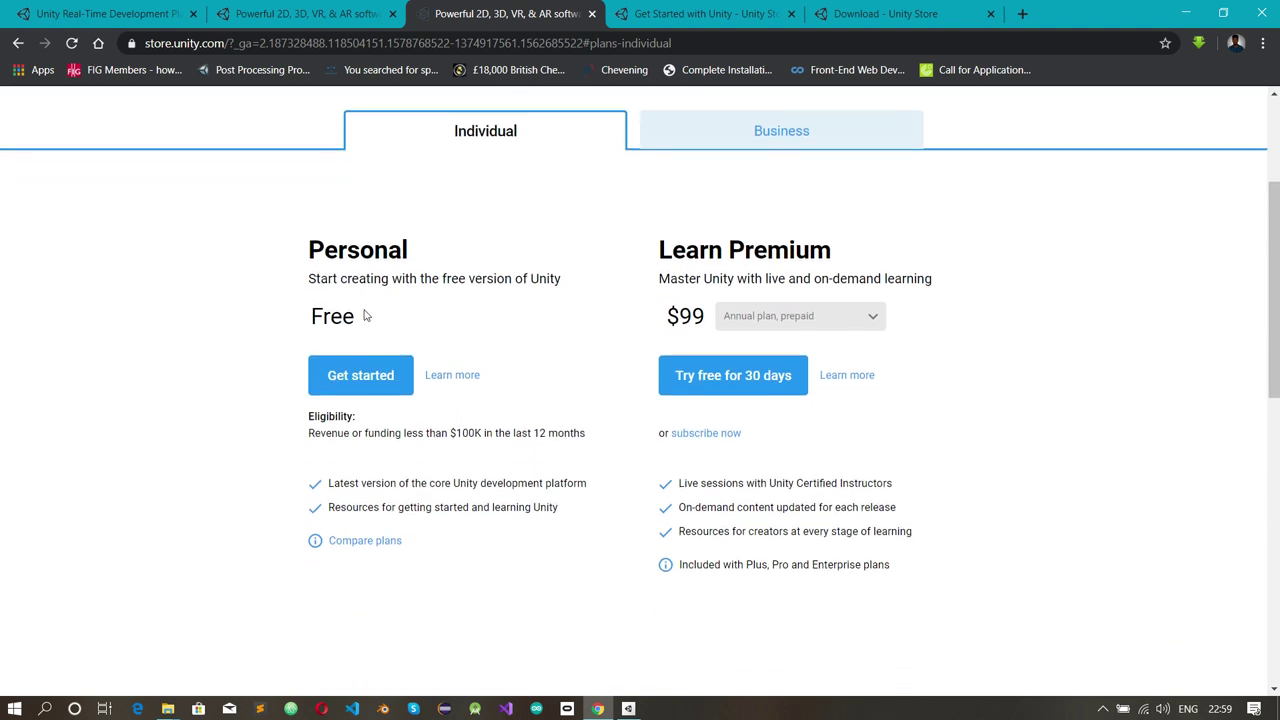
left_click(360, 386)
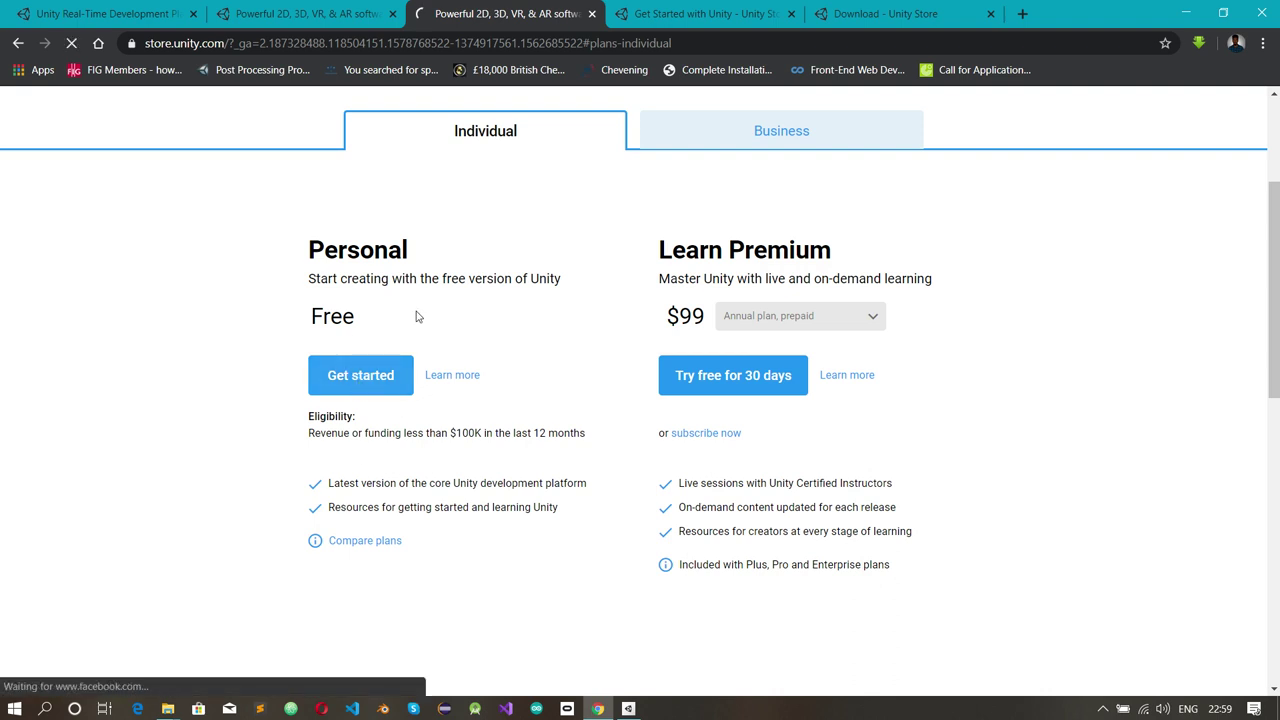
- Switch to the 'Get Started with Unity' tab and look over the First-time and Returning Users options
left_click(675, 18)
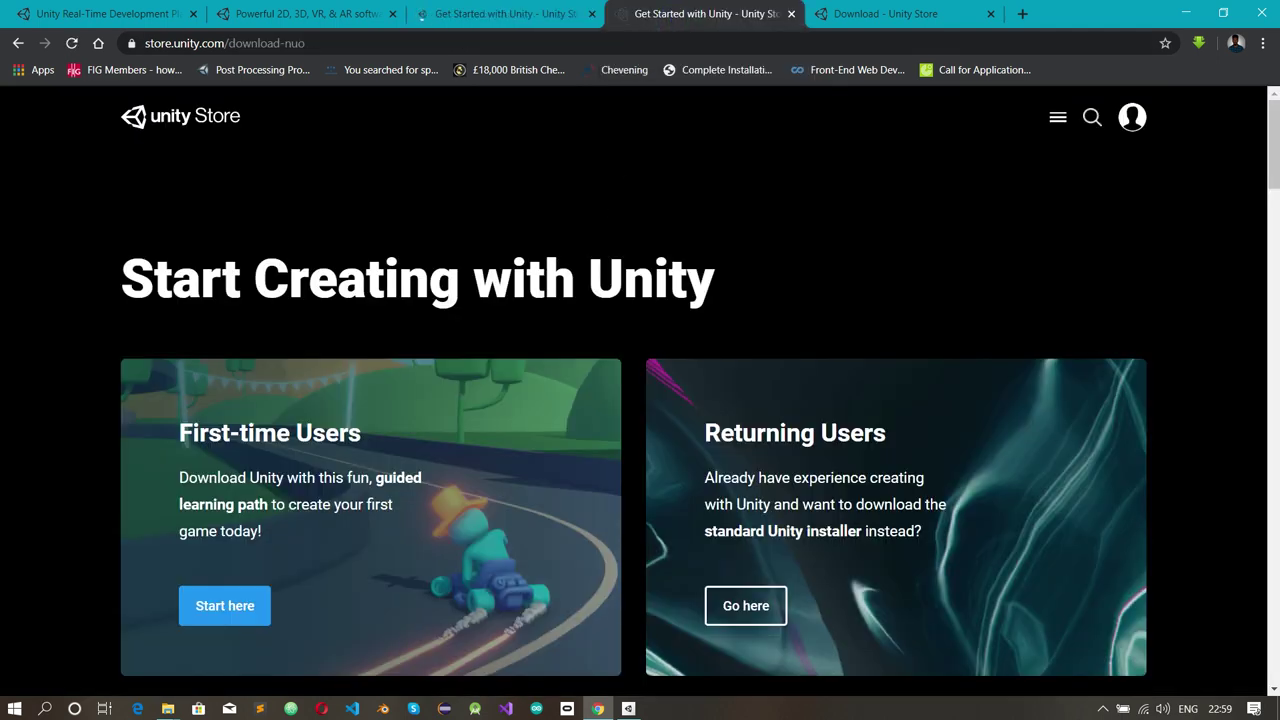
scroll(560, 259, "down", 15)
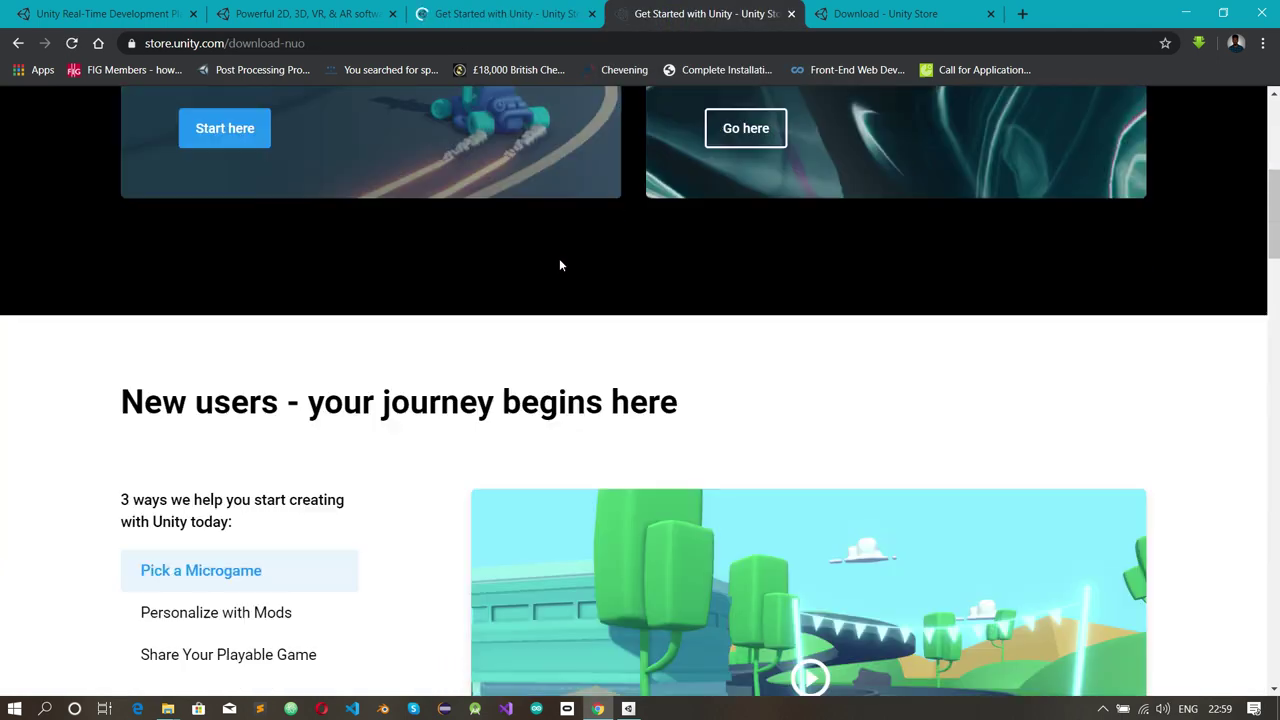
scroll(560, 259, "up", 15)
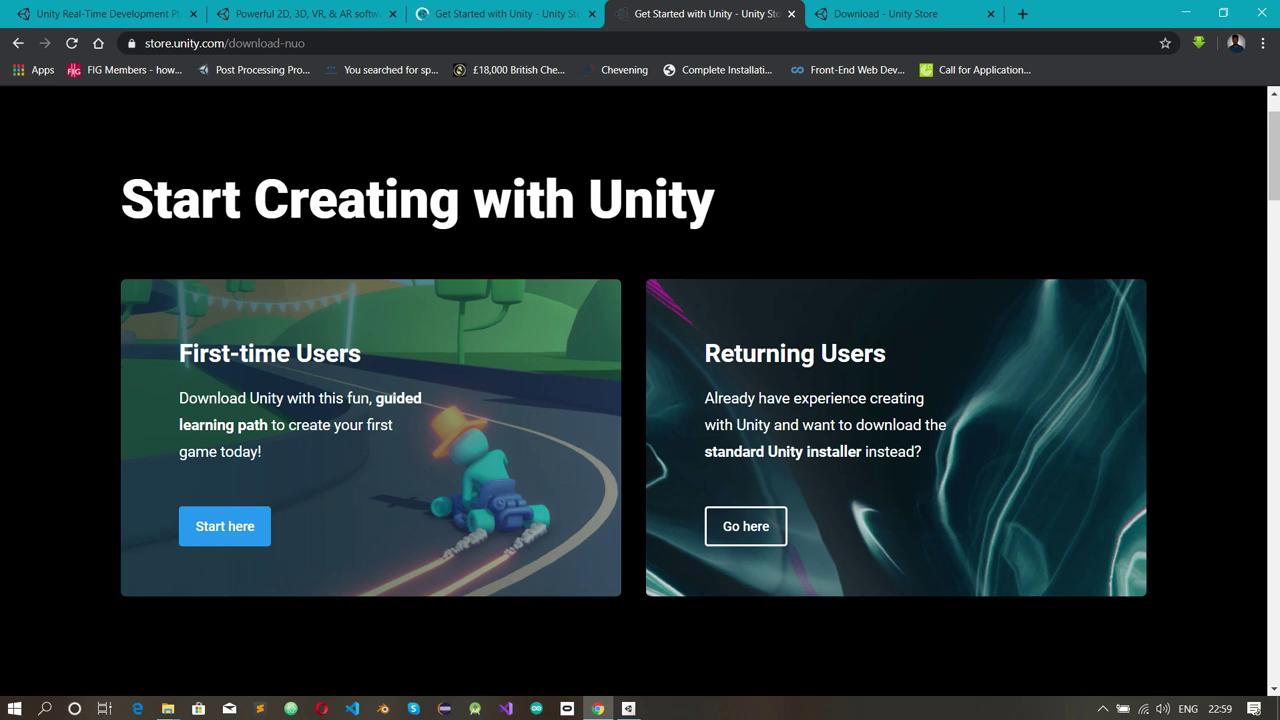
scroll(848, 400, "down", 3)
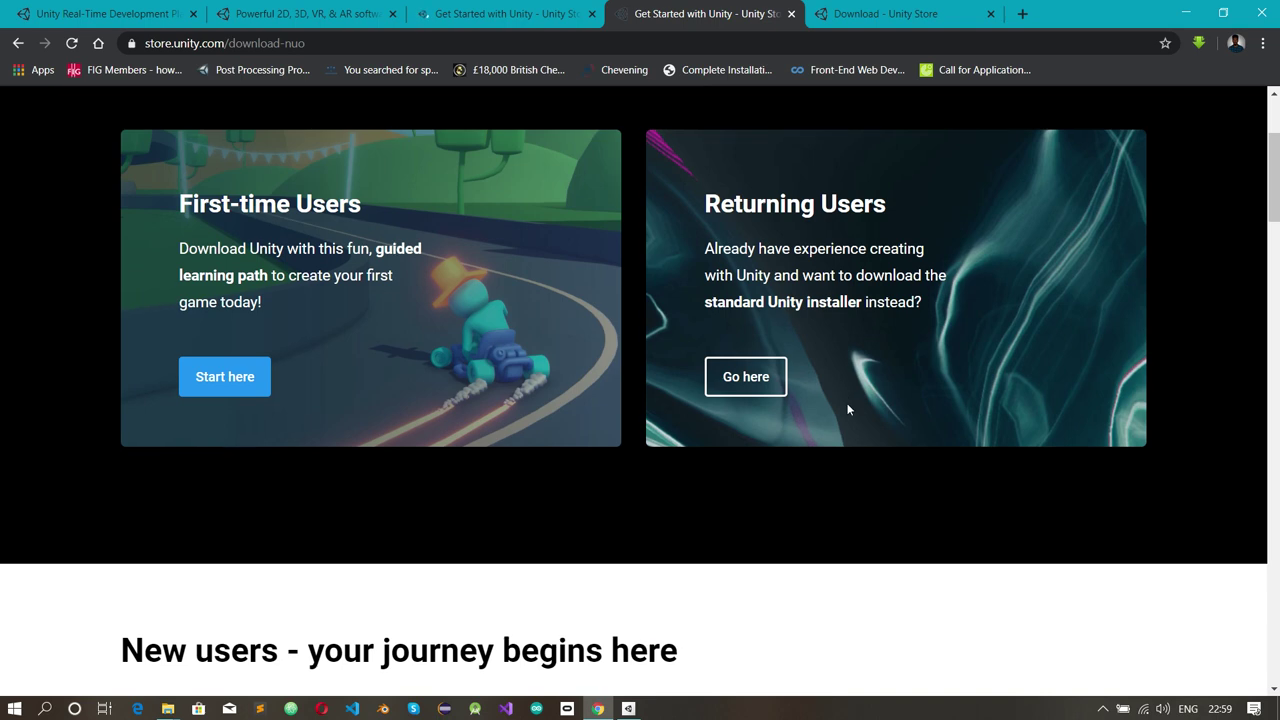
scroll(847, 409, "up", 2)
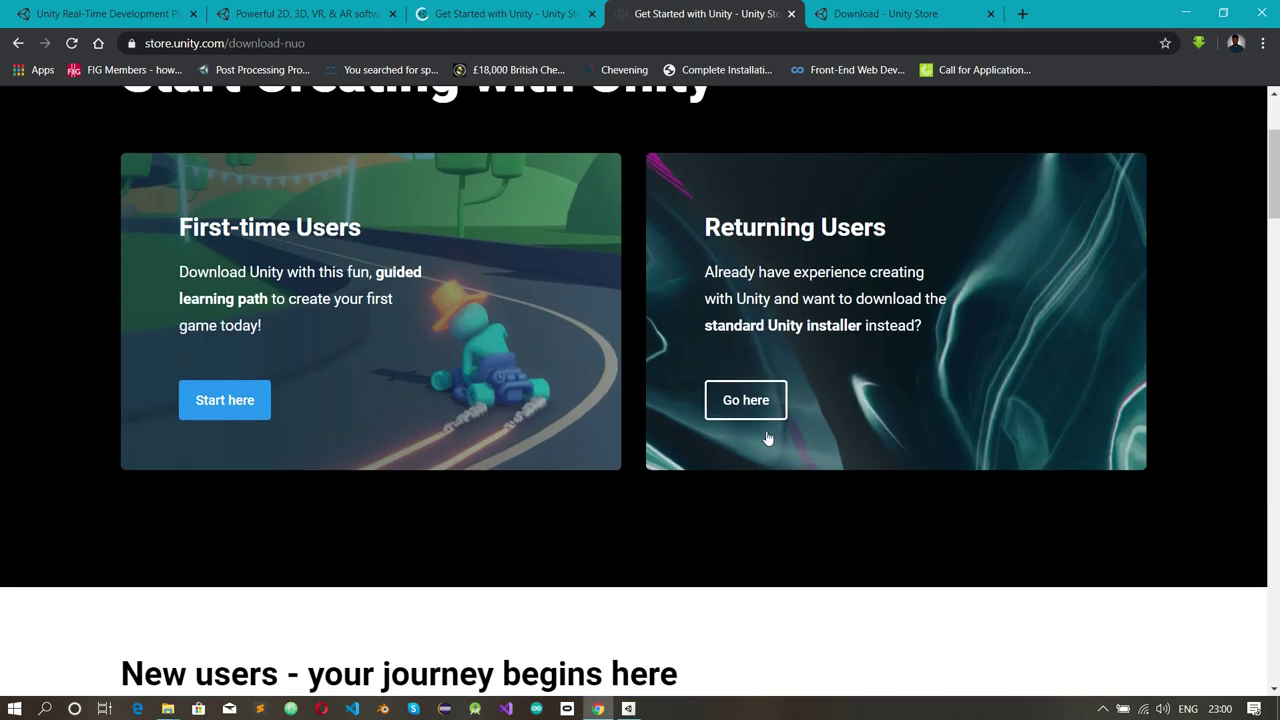
scroll(604, 454, "down", 2)
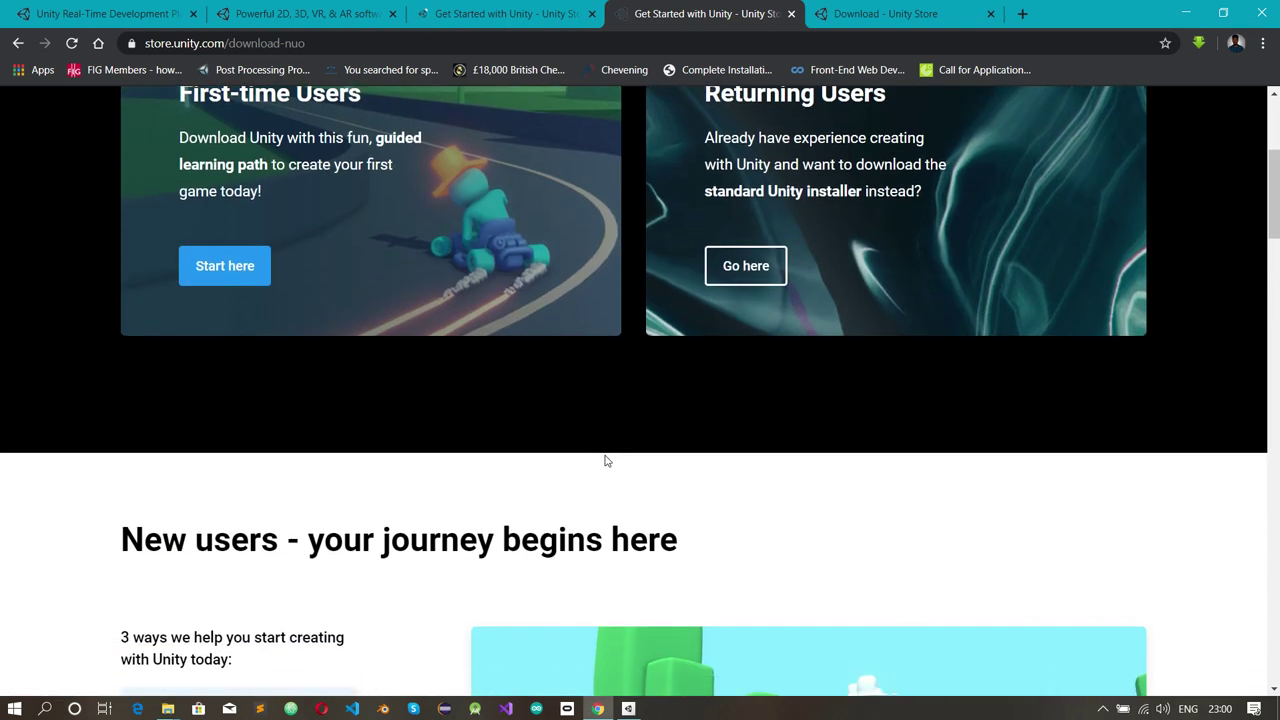
scroll(740, 390, "up", 2)
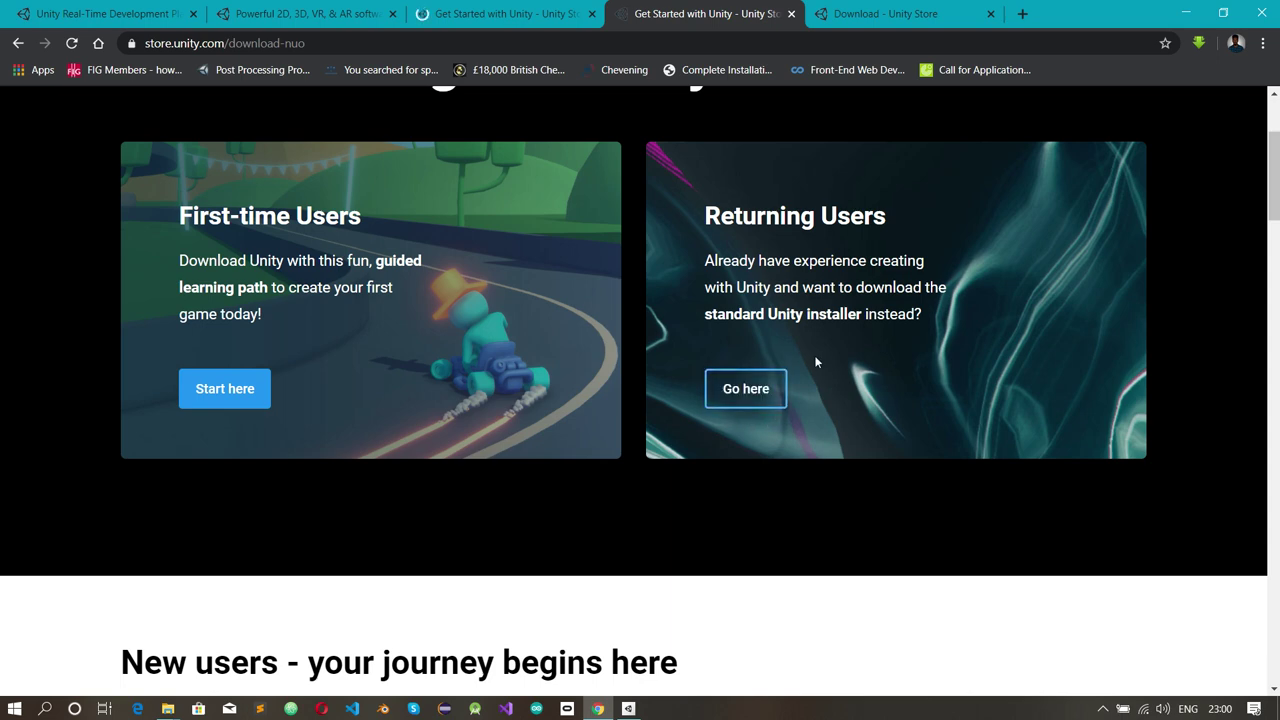
scroll(723, 469, "down", 2)
scroll(723, 469, "up", 3)
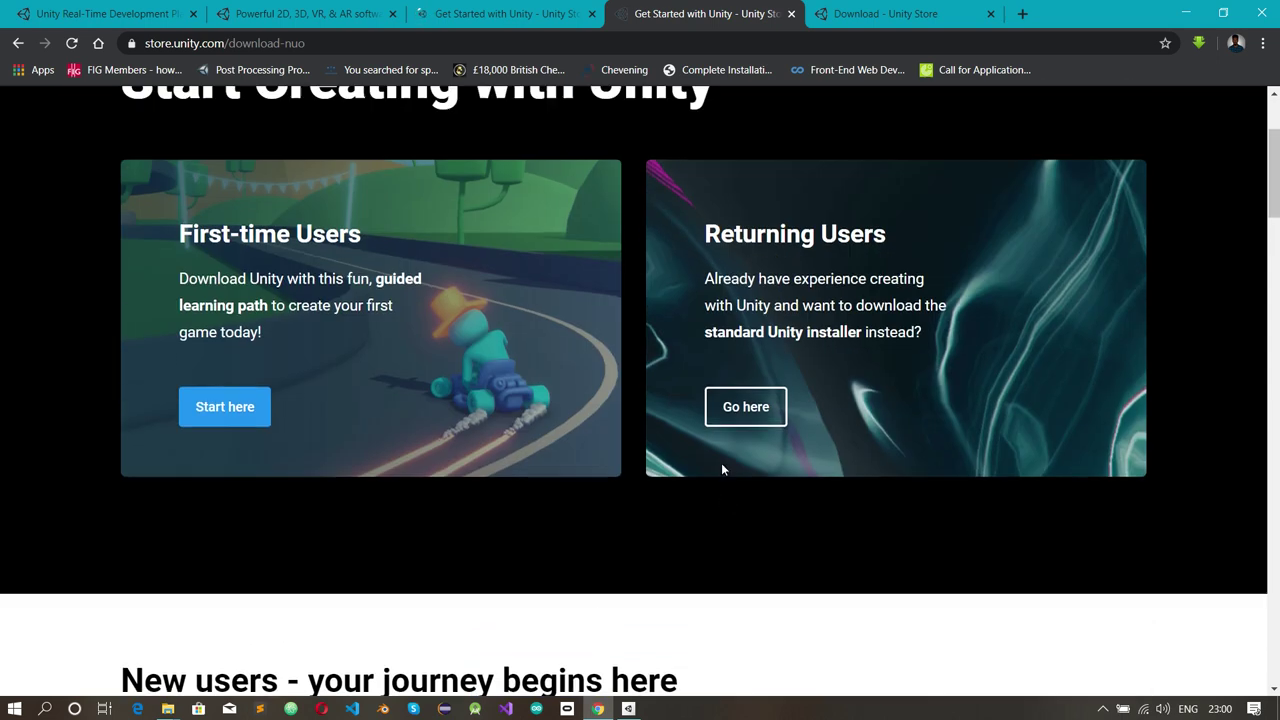
scroll(723, 469, "down", 3)
scroll(421, 463, "down", 3)
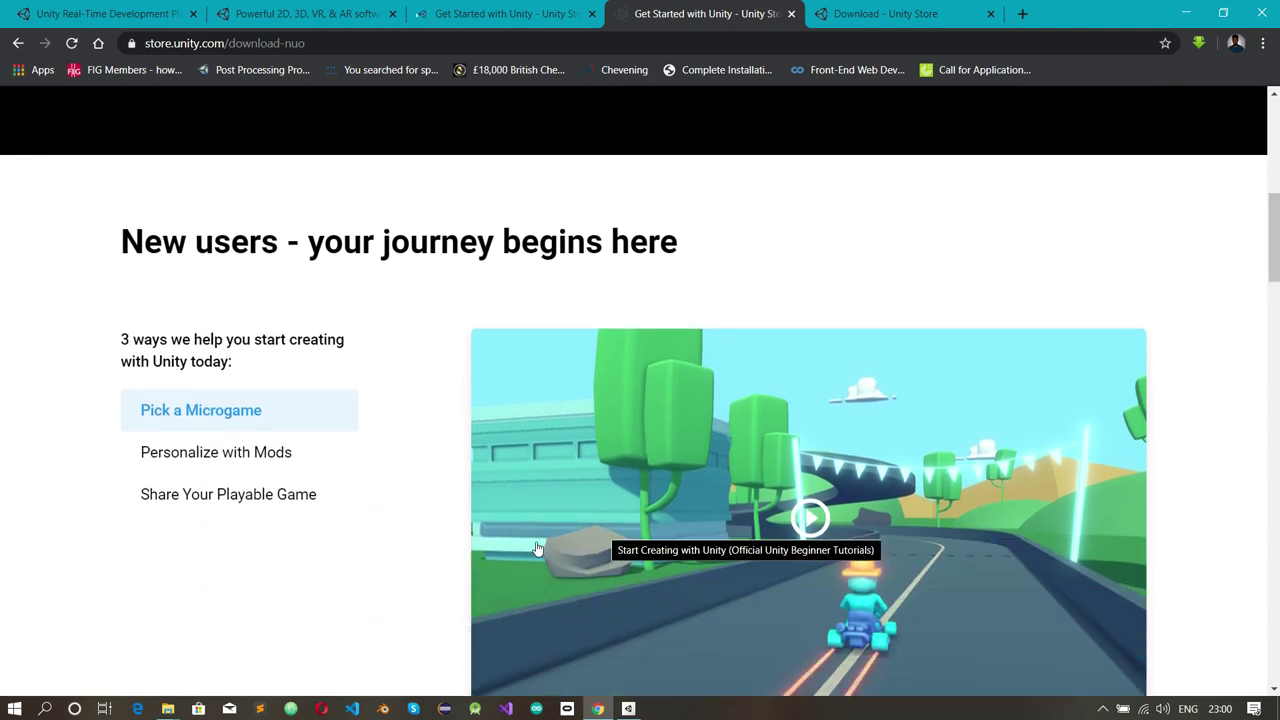
scroll(366, 505, "down", 2)
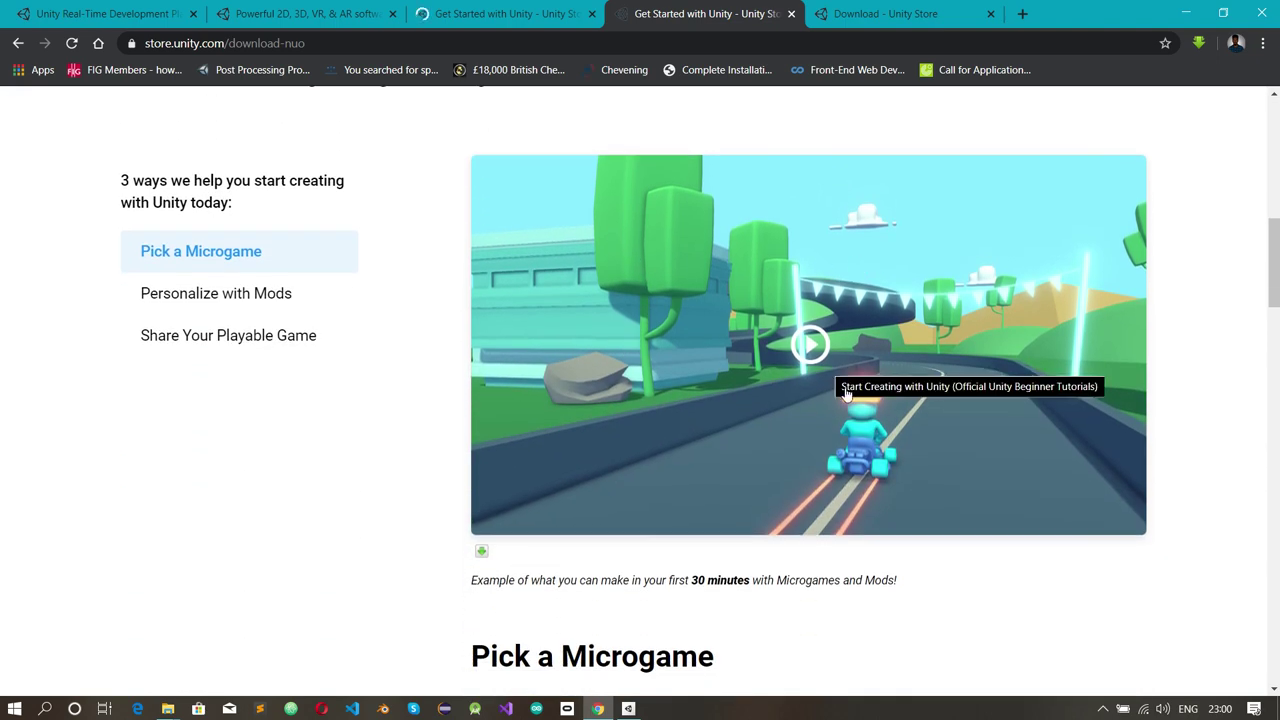
scroll(633, 481, "down", 2)
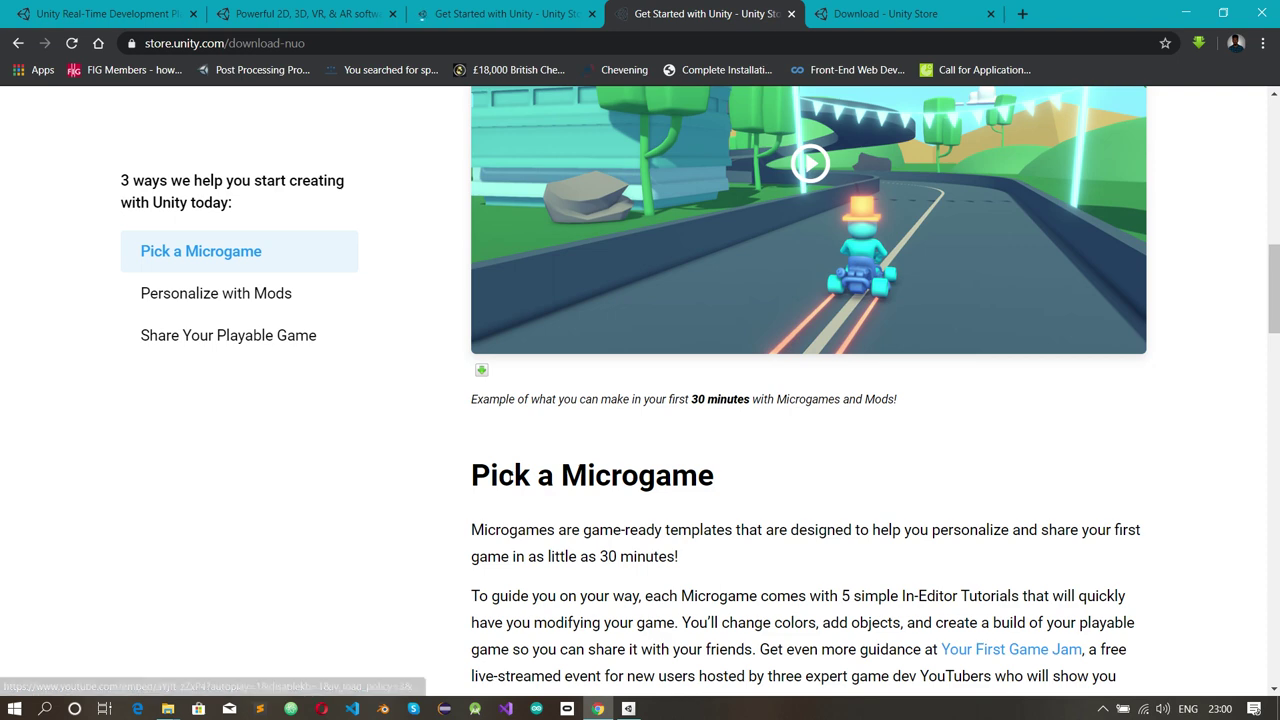
scroll(677, 508, "down", 2)
scroll(678, 511, "down", 2)
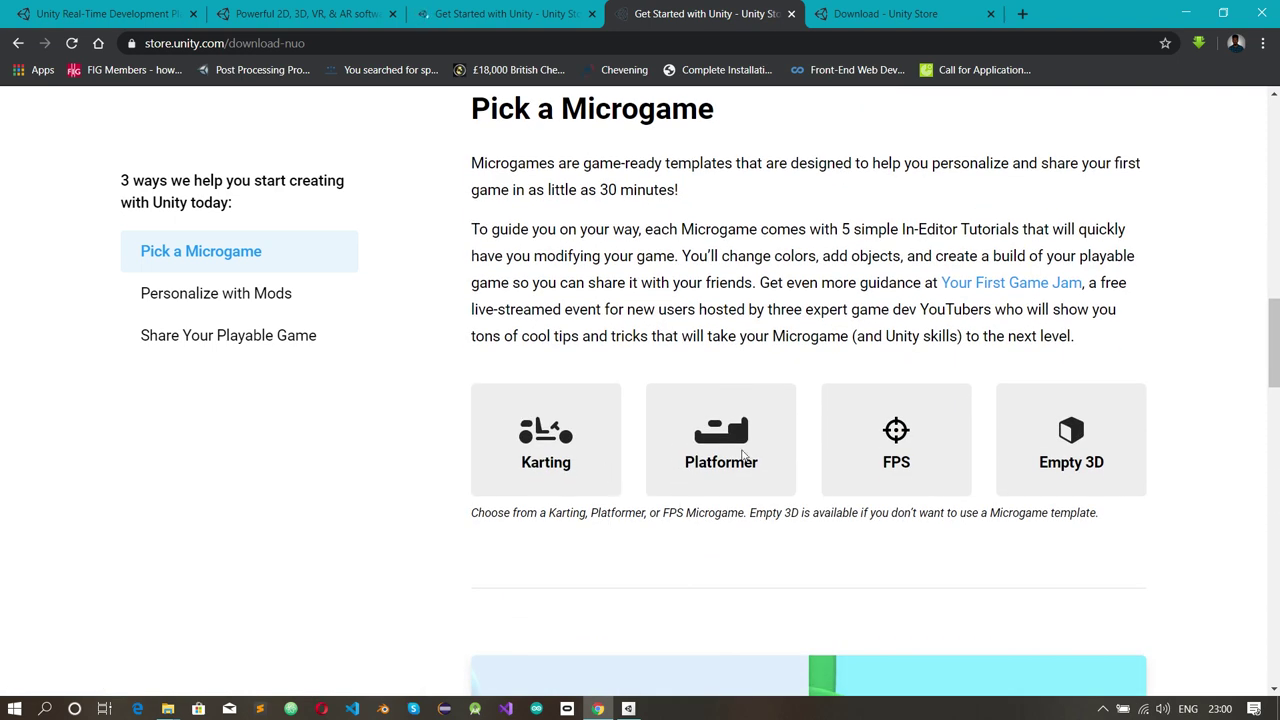
scroll(890, 432, "down", 1)
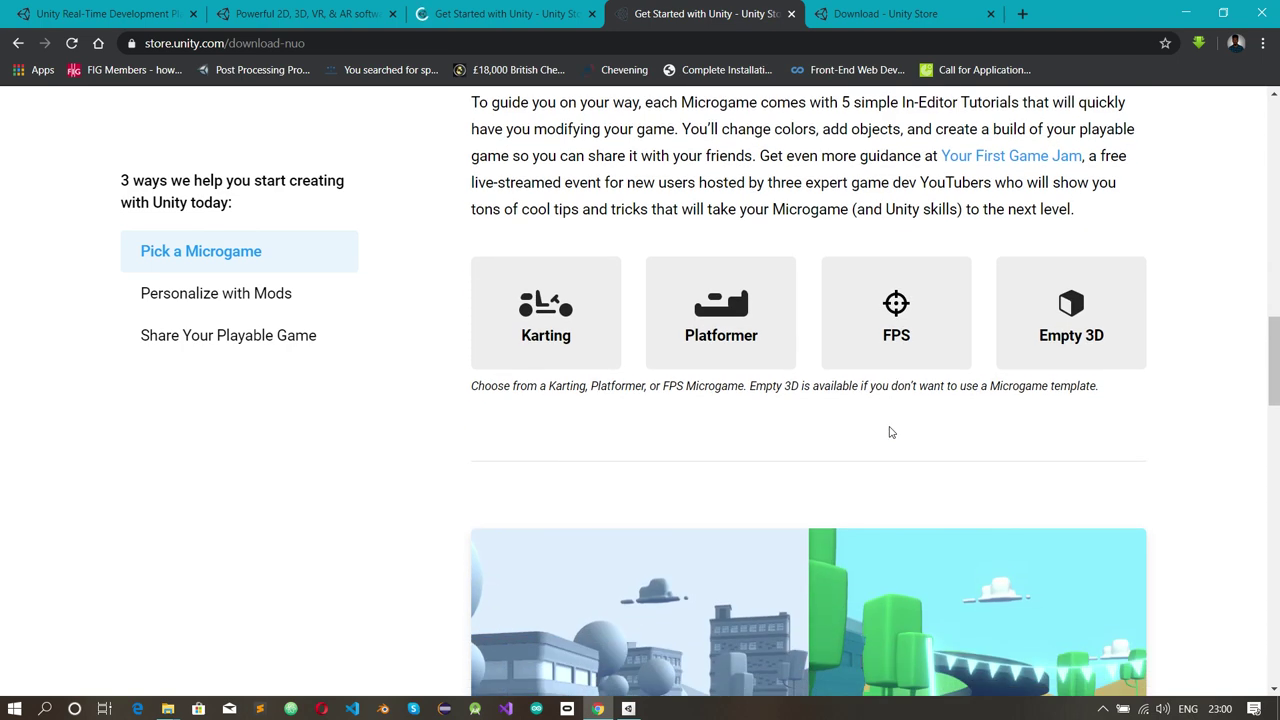
scroll(812, 499, "down", 3)
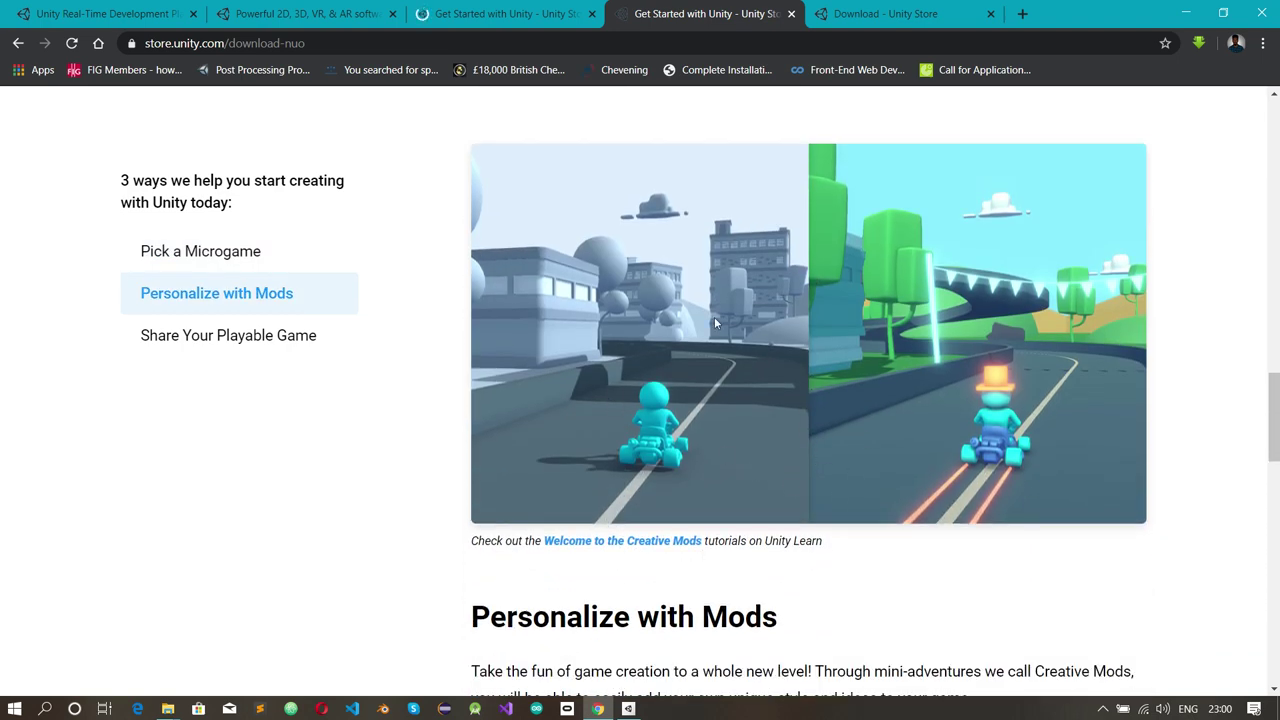
scroll(782, 501, "down", 2)
scroll(775, 477, "down", 1)
scroll(775, 477, "down", 1)
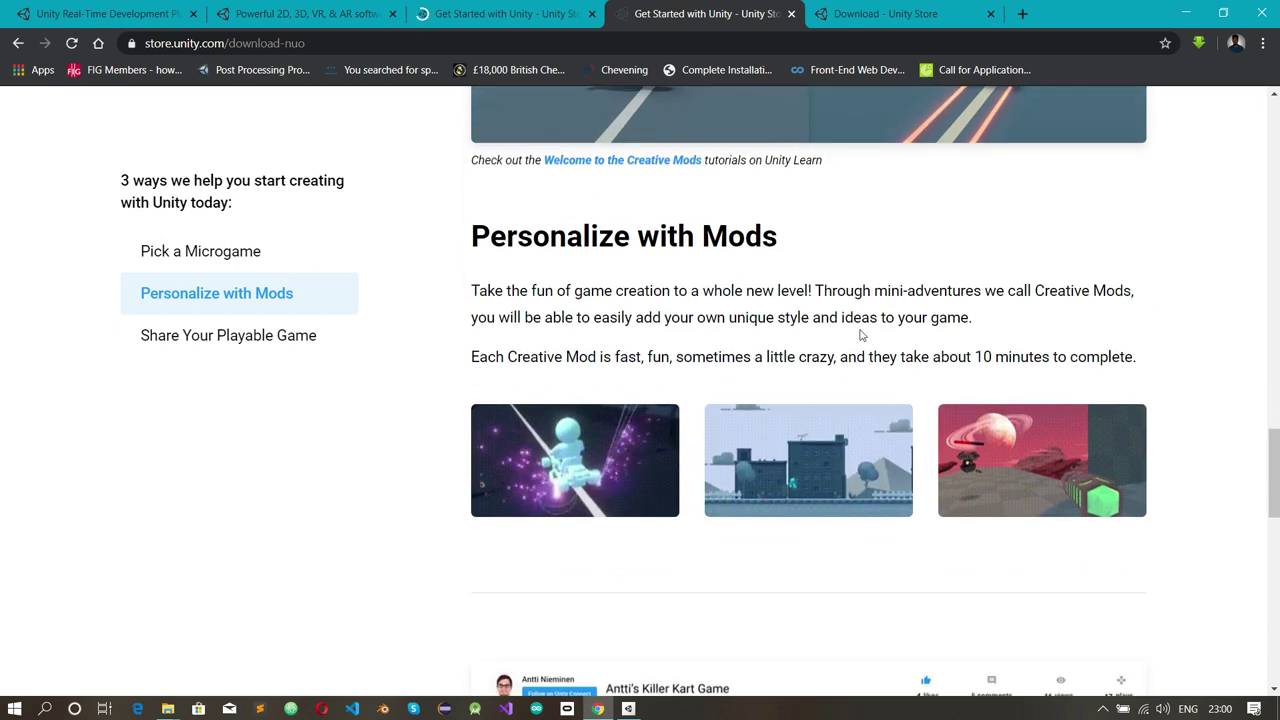
scroll(860, 332, "up", 3)
scroll(826, 664, "down", 3)
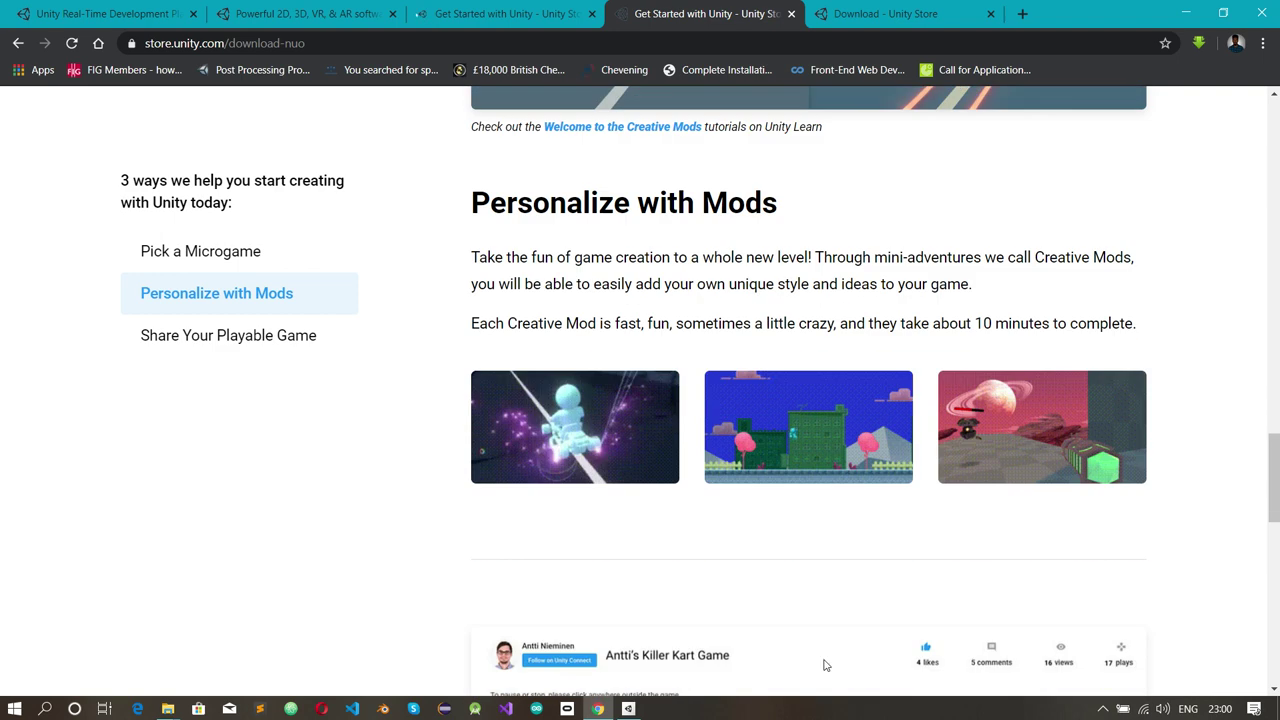
scroll(734, 590, "down", 5)
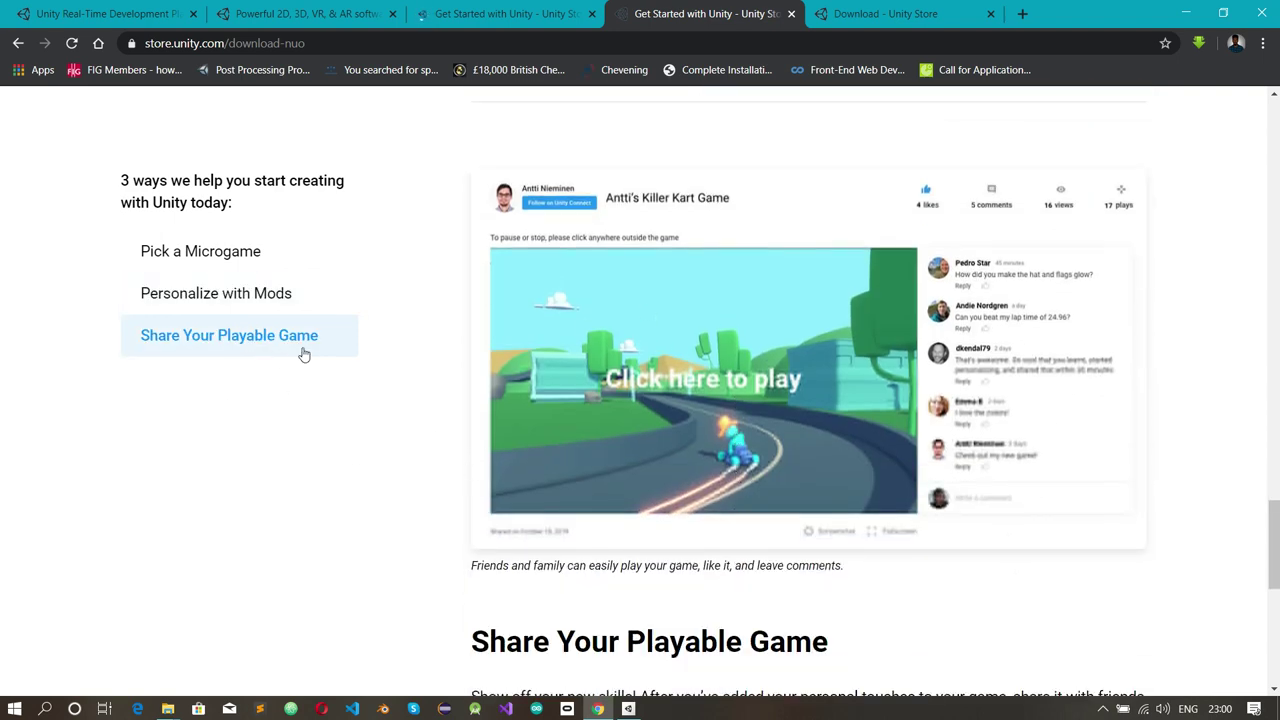
scroll(488, 482, "down", 1)
scroll(714, 468, "up", 1)
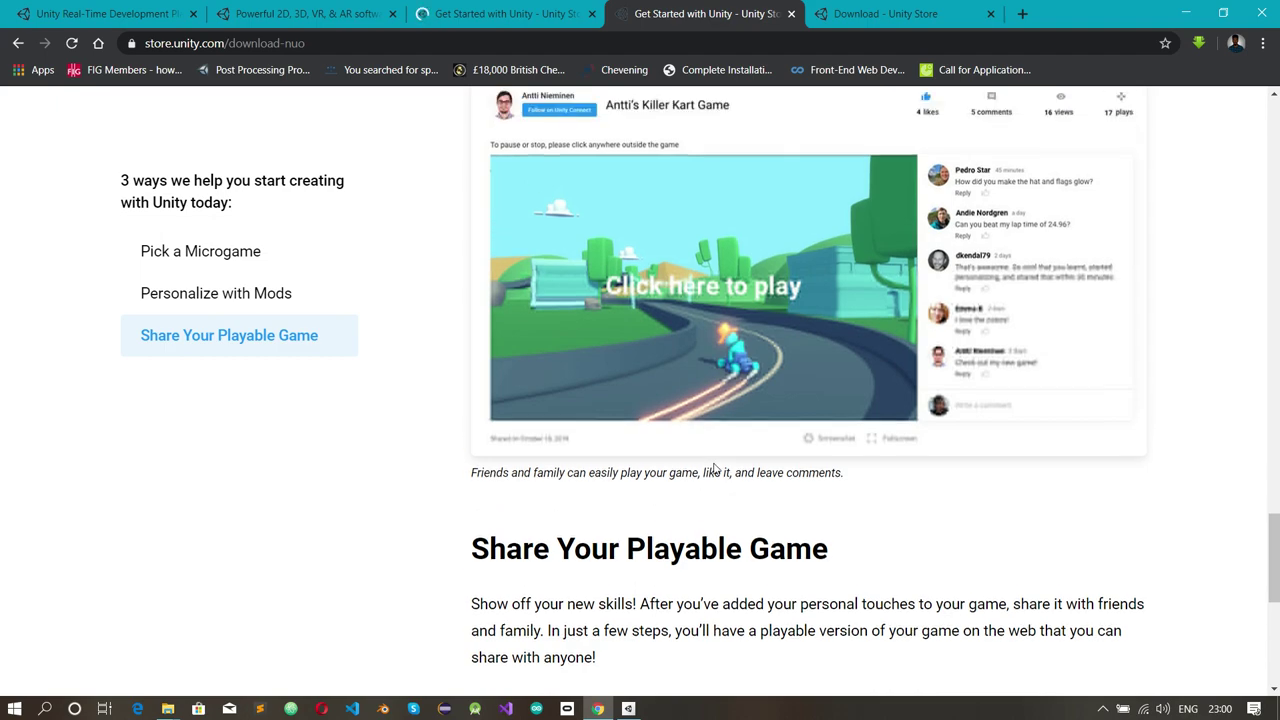
scroll(740, 285, "up", 1)
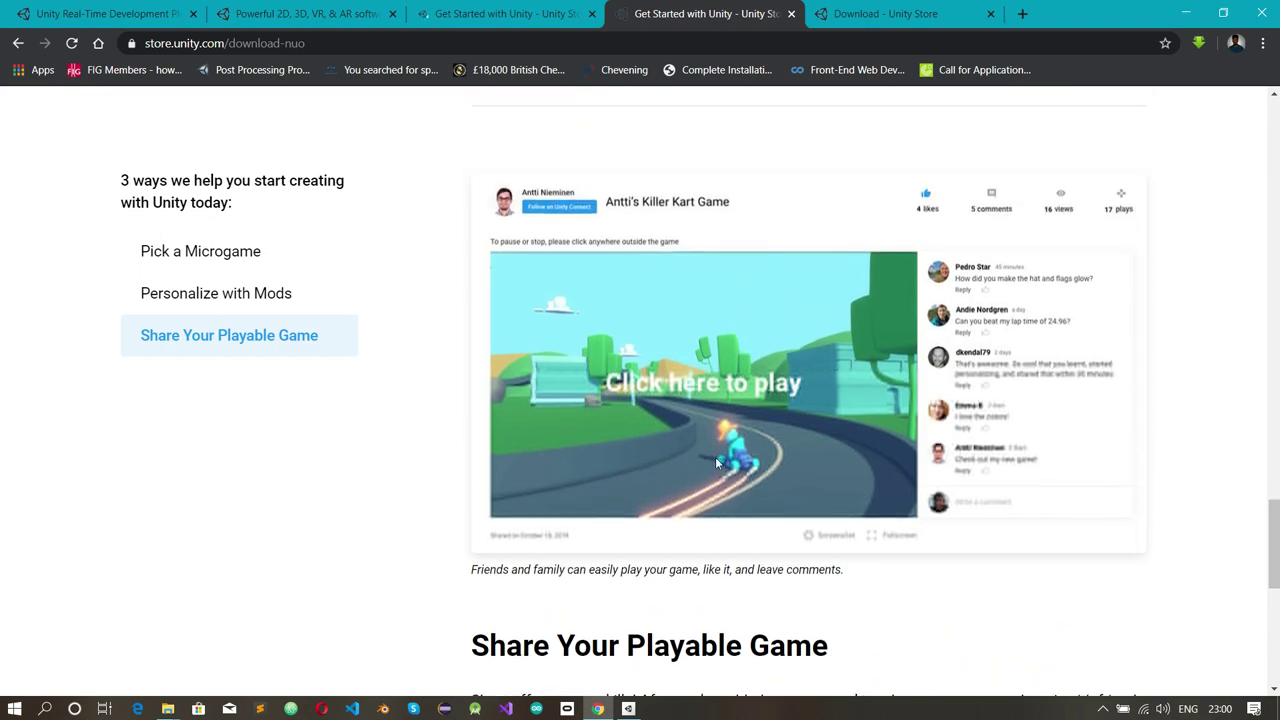
scroll(683, 459, "down", 6)
scroll(683, 459, "up", 12)
scroll(683, 459, "up", 15)
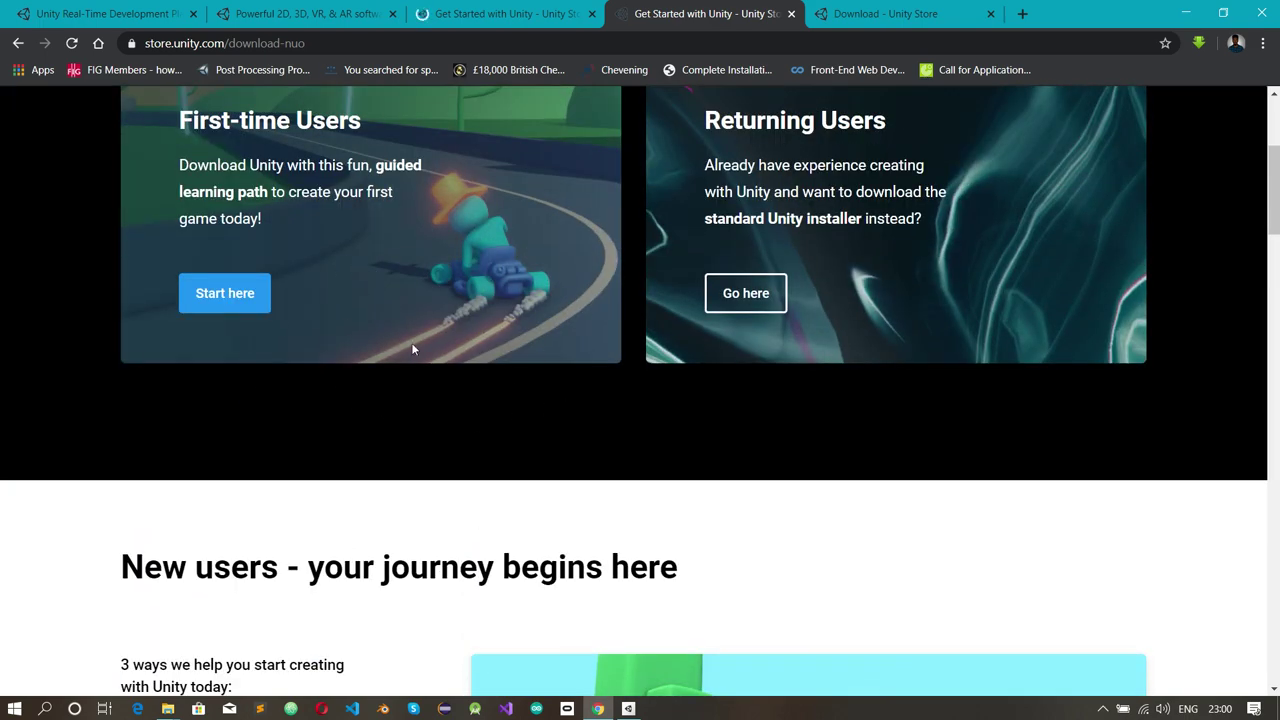
- Choose Go here on the Returning Users card to get the standard Unity installer
scroll(423, 336, "up", 2)
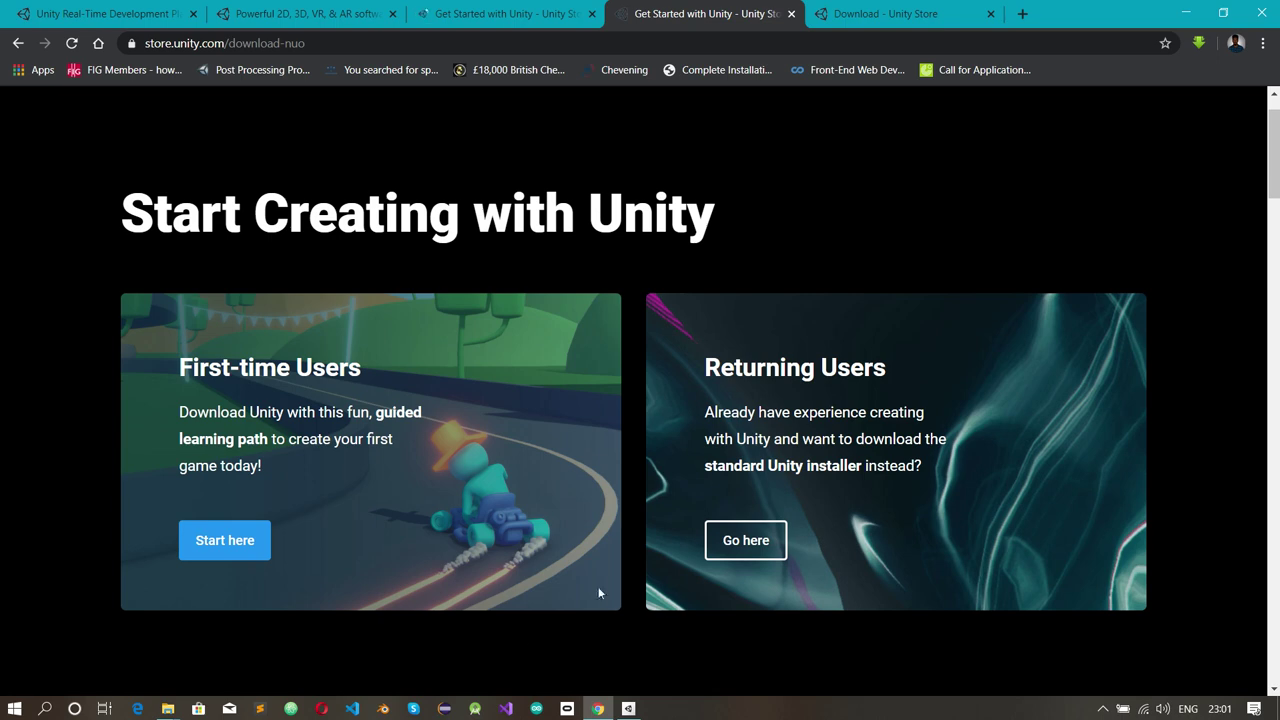
scroll(576, 600, "down", 2)
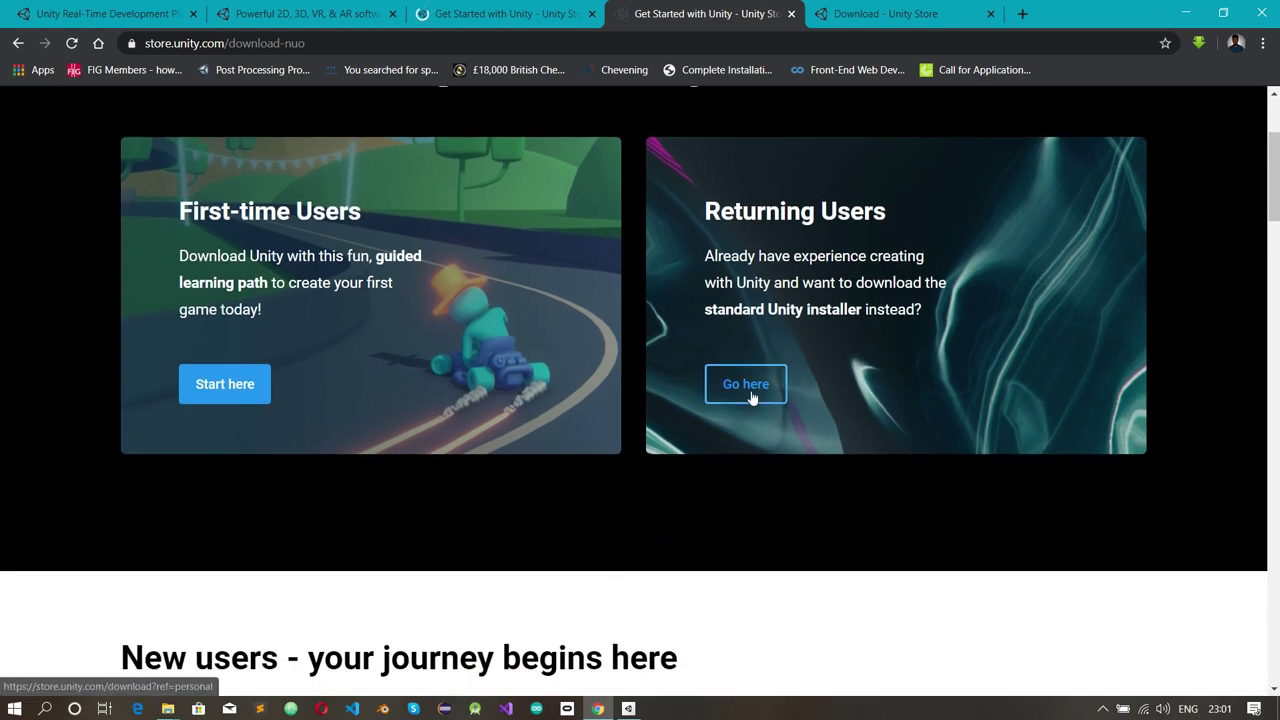
left_click(764, 394)
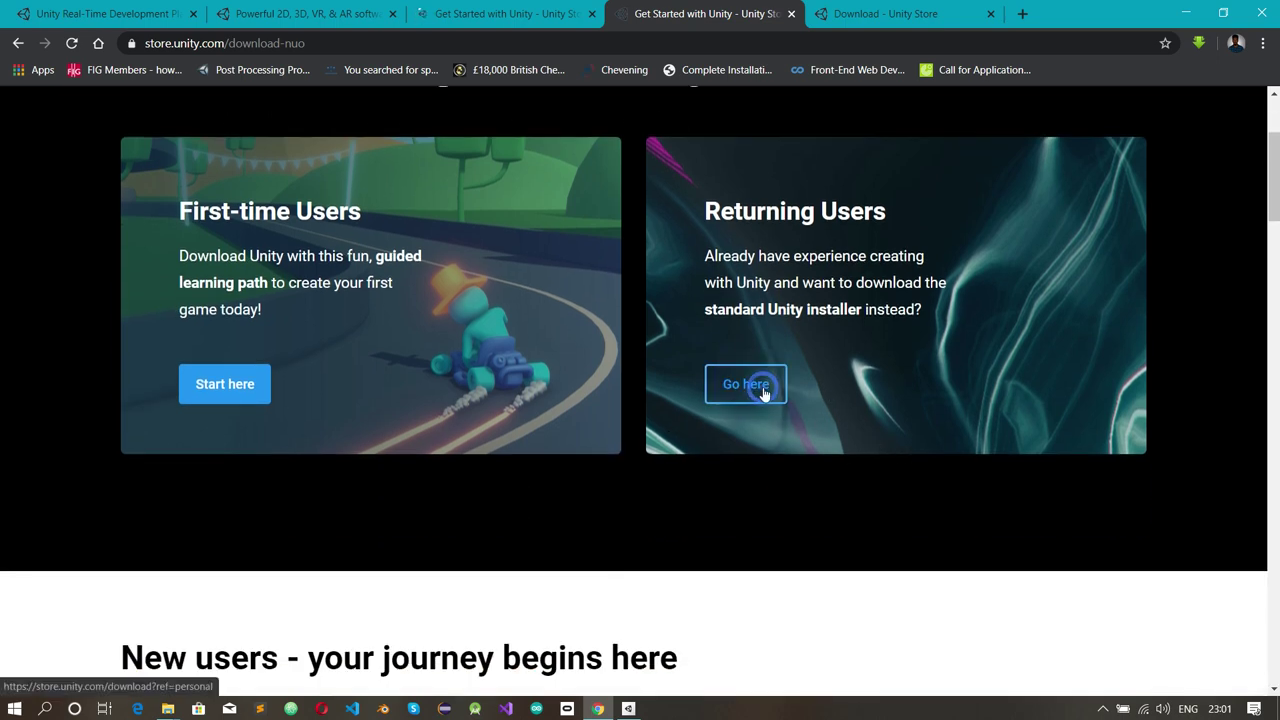
- On the Unity Personal download tab, accept the terms of service
left_click(846, 13)
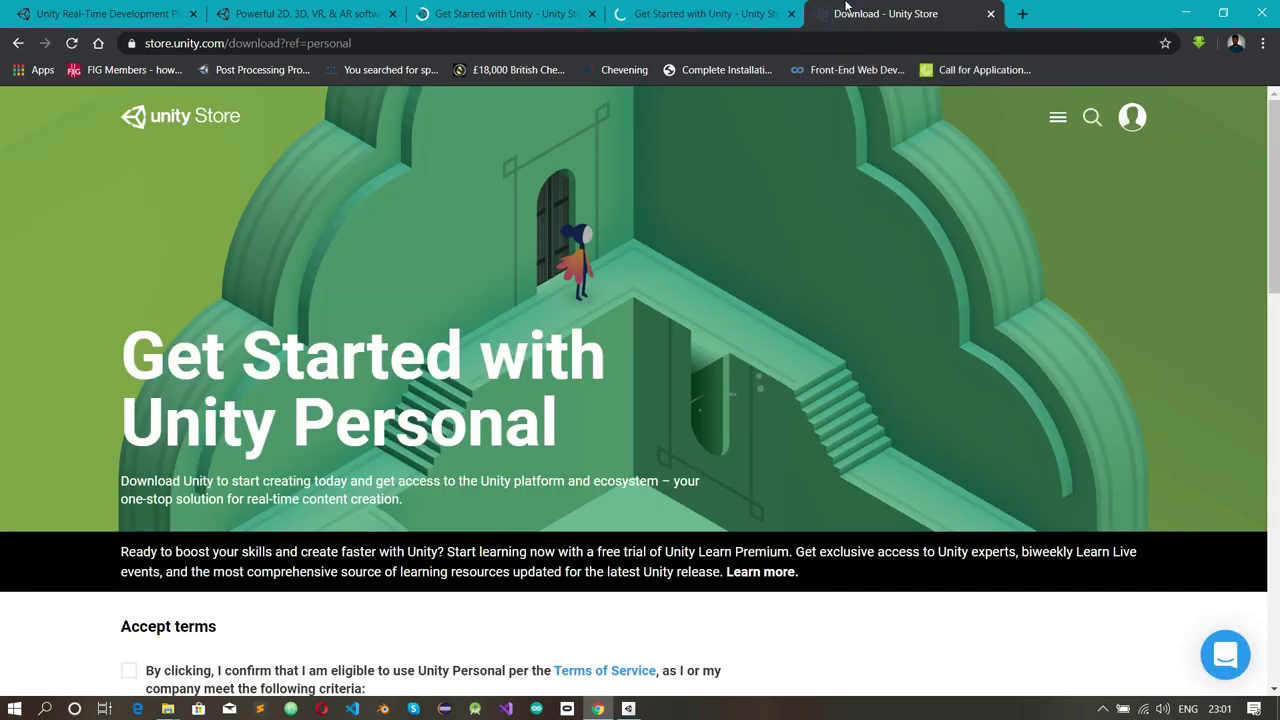
scroll(662, 291, "down", 2)
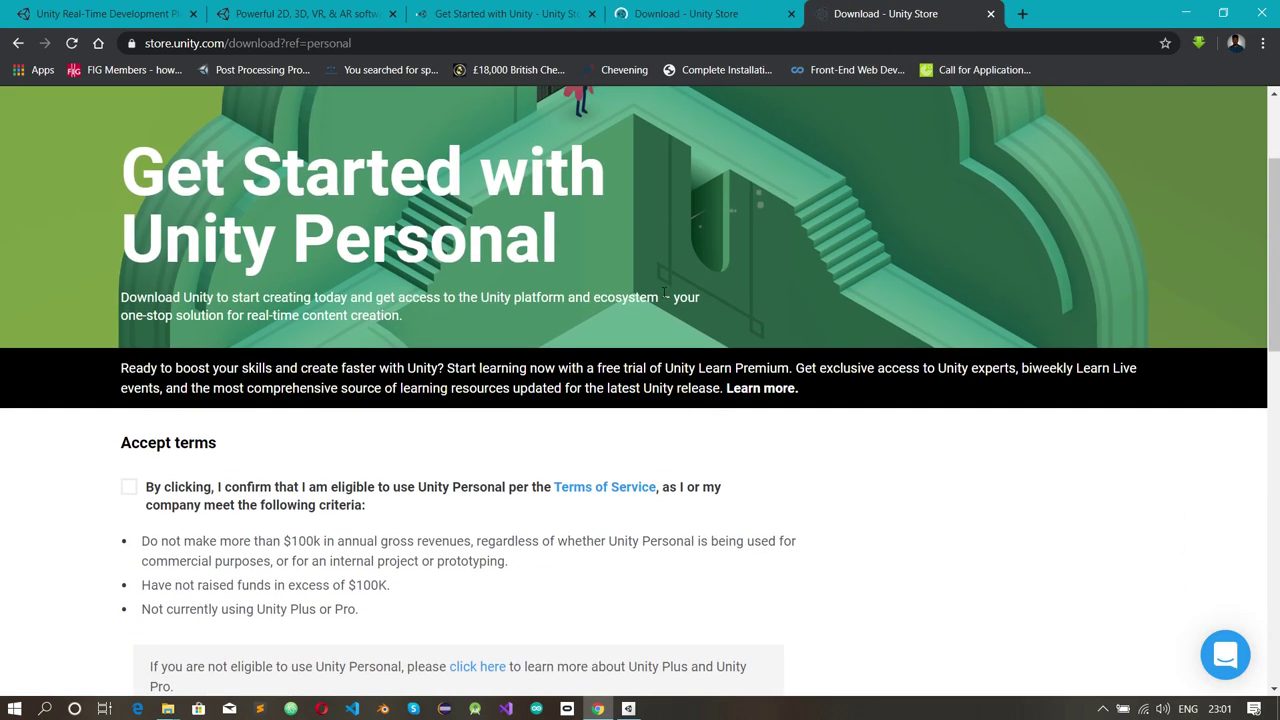
scroll(663, 292, "up", 2)
scroll(663, 292, "down", 4)
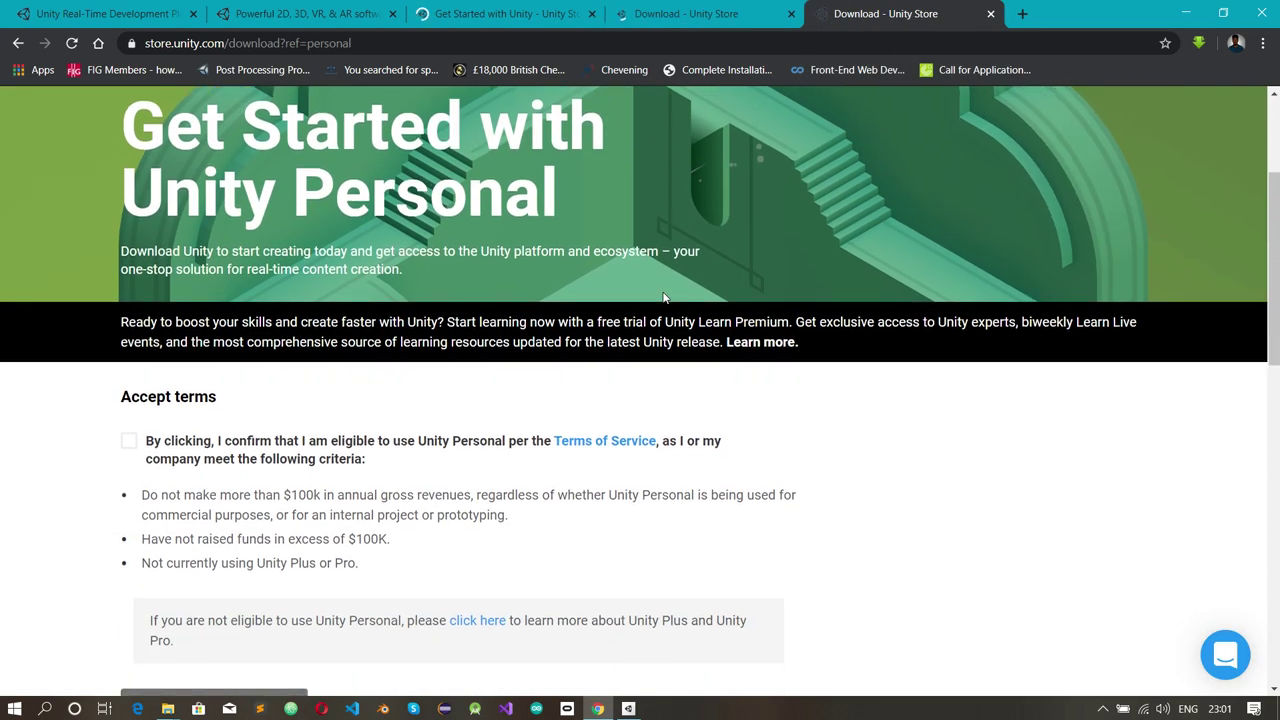
scroll(663, 297, "down", 1)
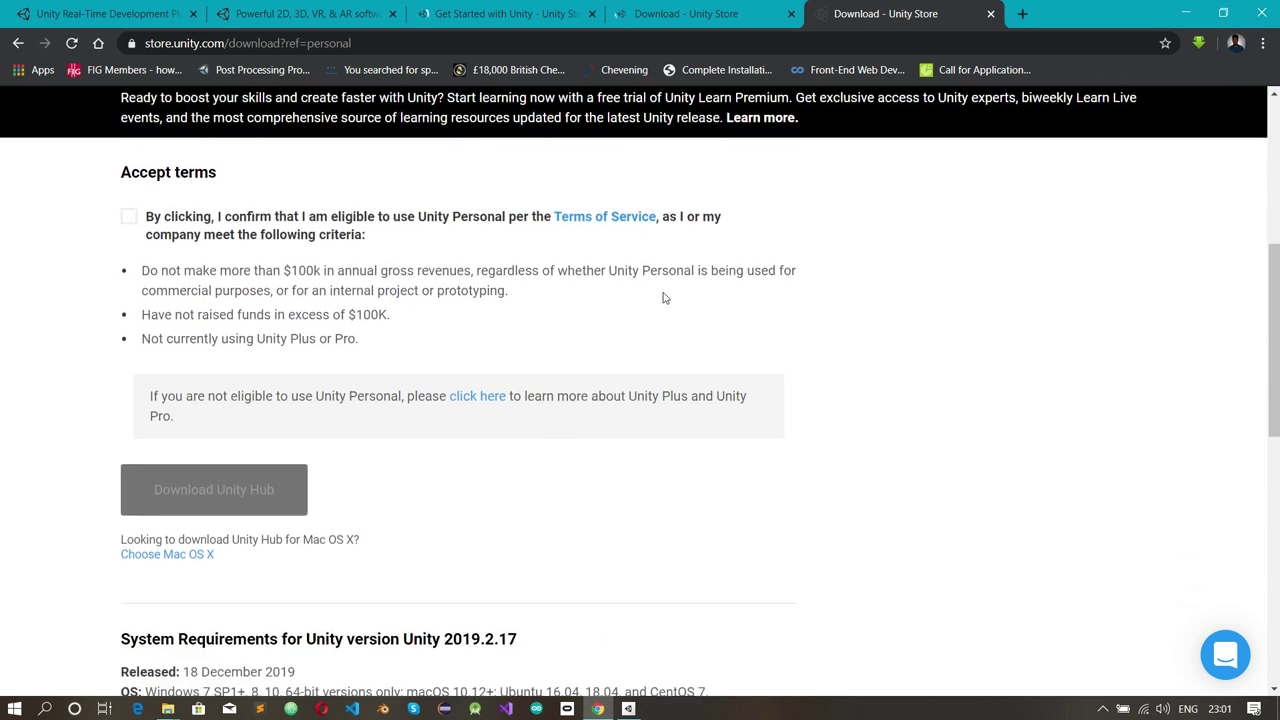
left_click(129, 218)
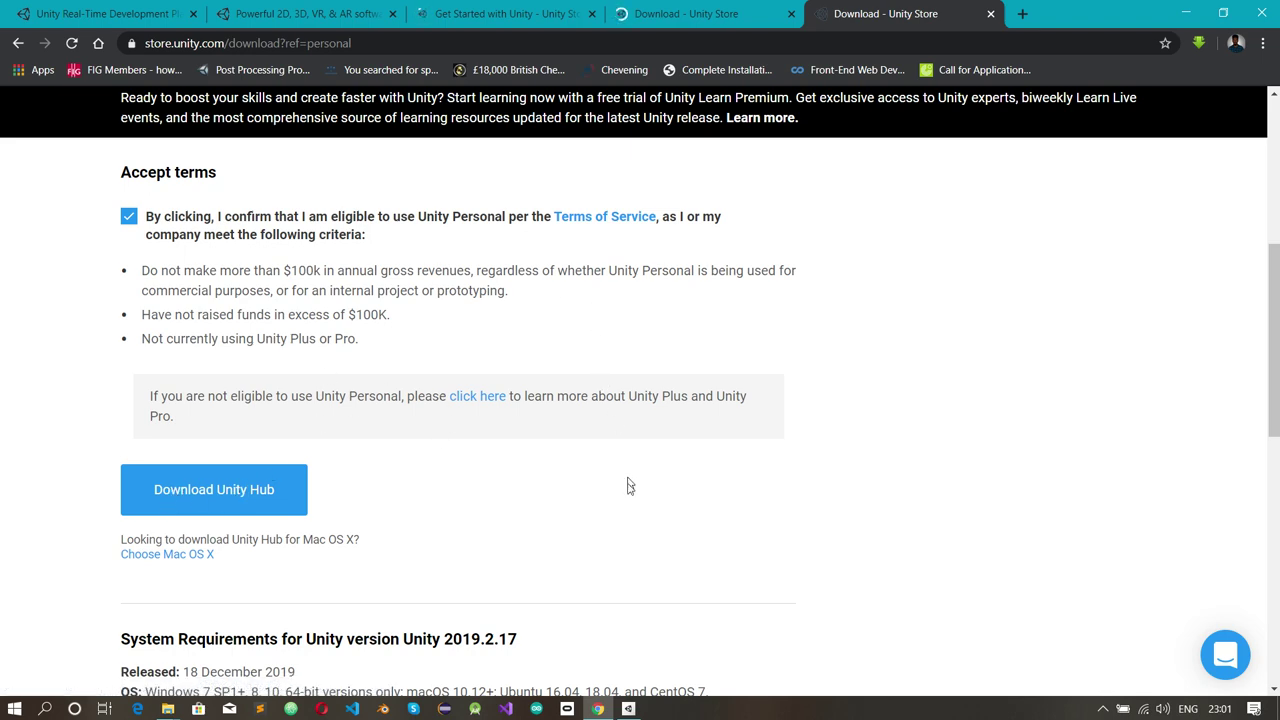
- Bring up the installed Unity Hub 2.2.2 window from the taskbar
scroll(615, 570, "down", 8)
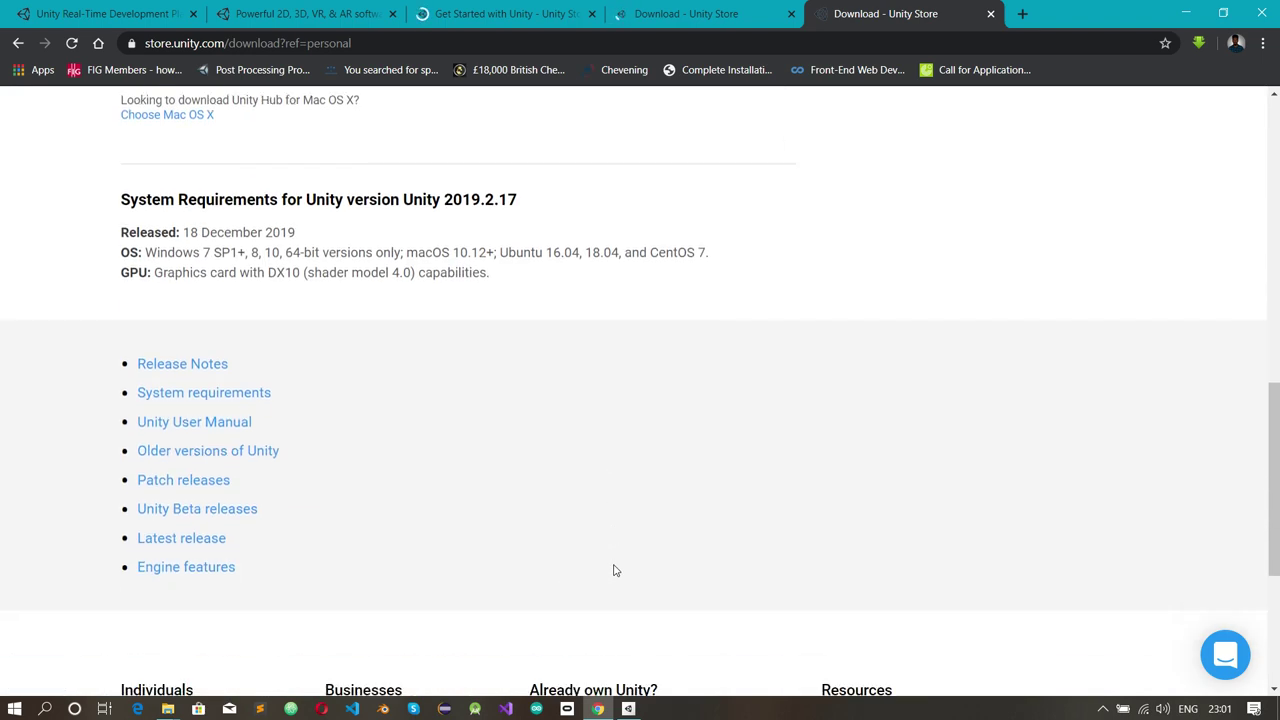
scroll(615, 570, "up", 2)
scroll(615, 568, "up", 8)
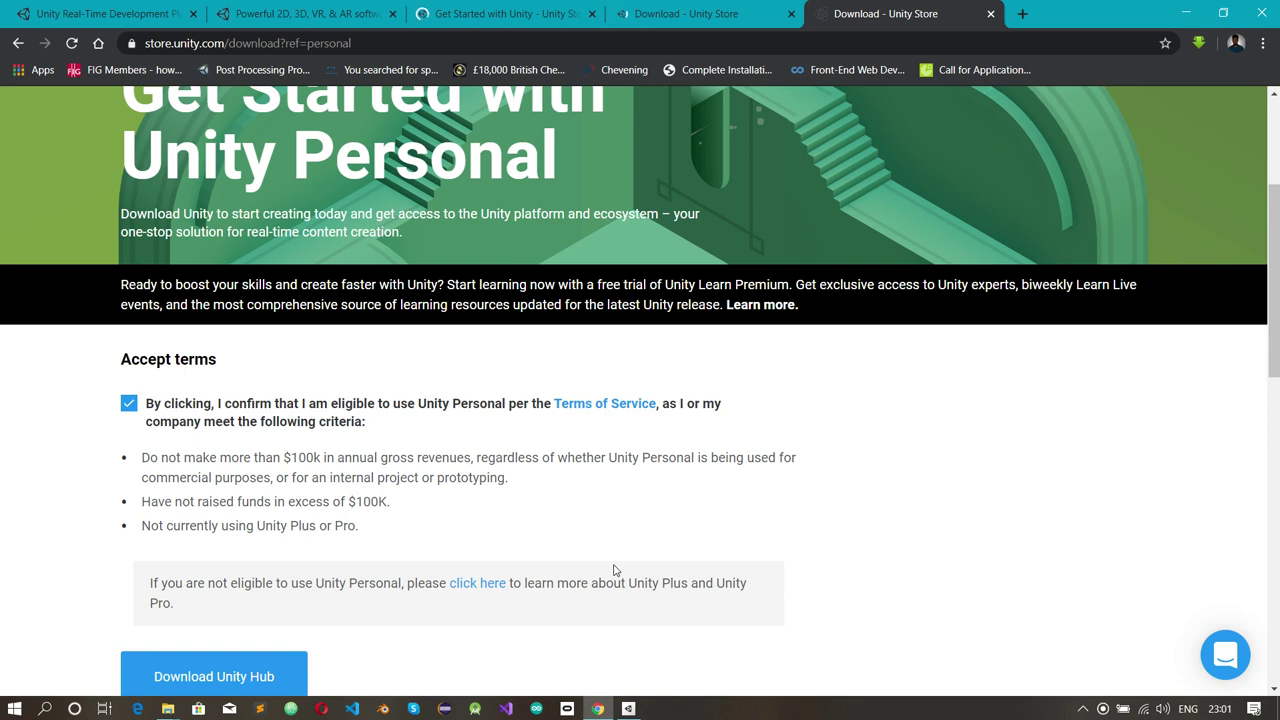
left_click(636, 698)
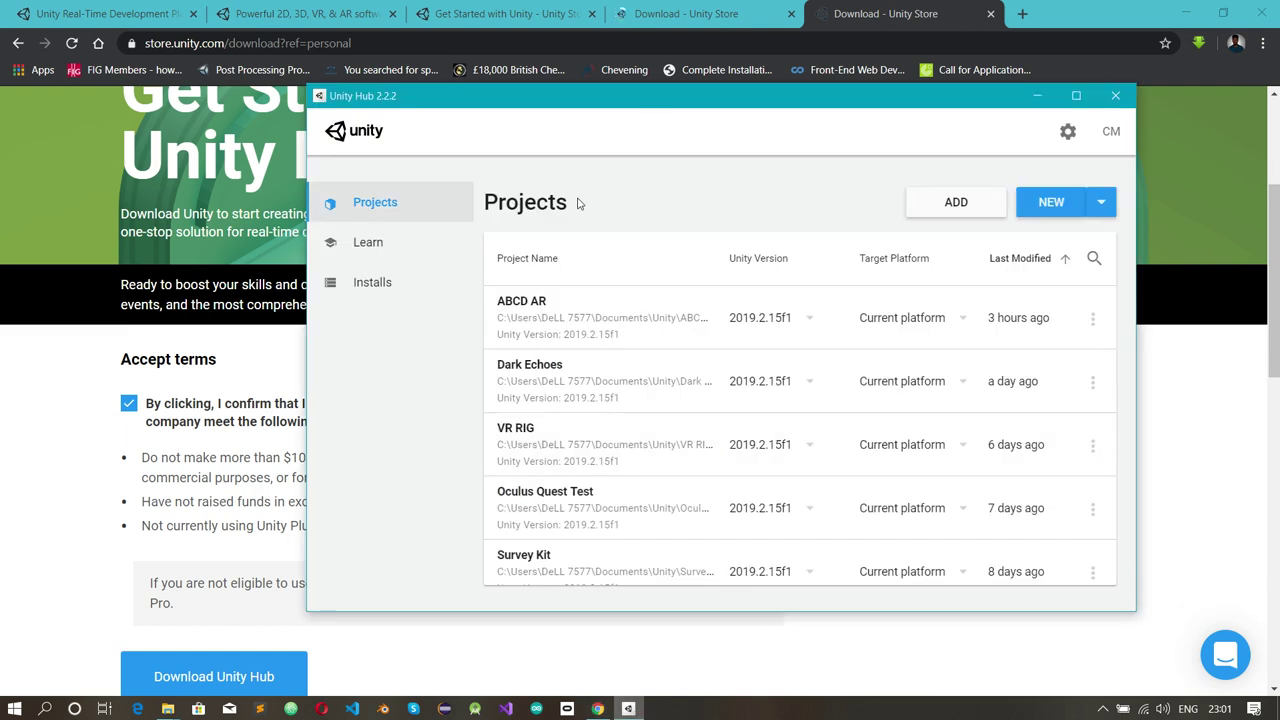
- Drag the Unity Hub window left and check the five 2019.2.15f1 projects in the list
left_click_drag(661, 100, 495, 117)
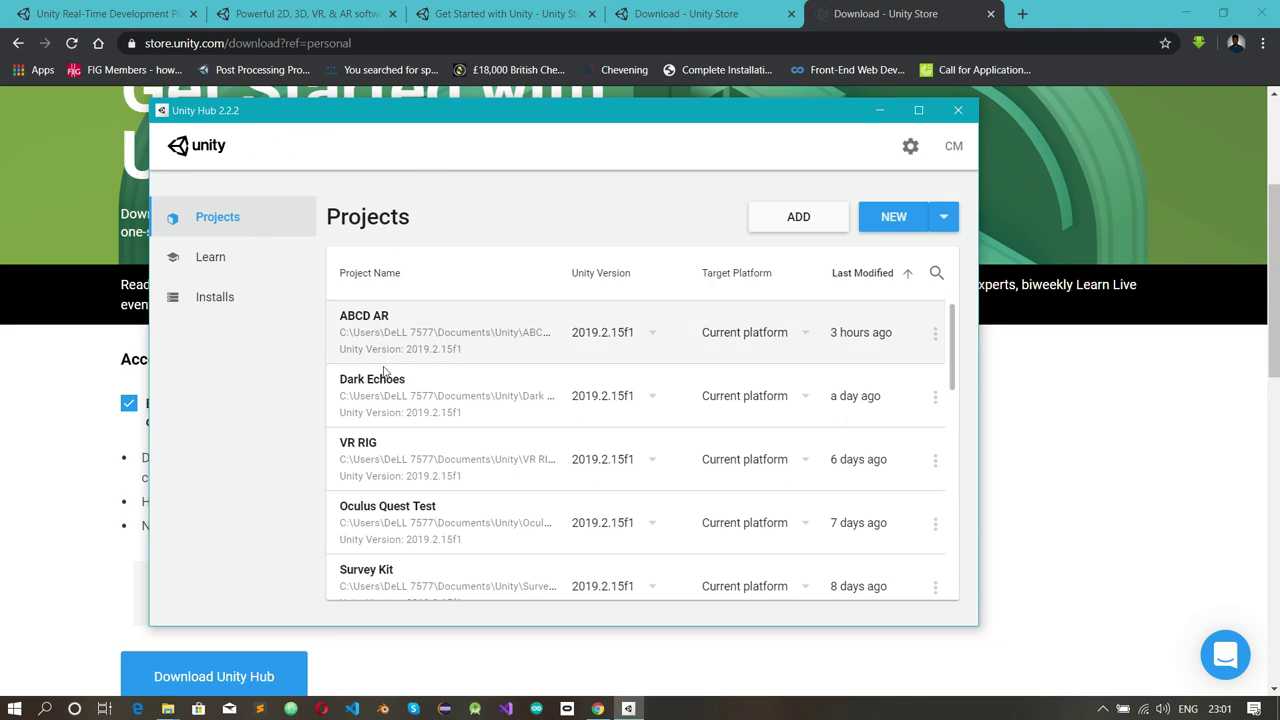
scroll(589, 469, "down", 10)
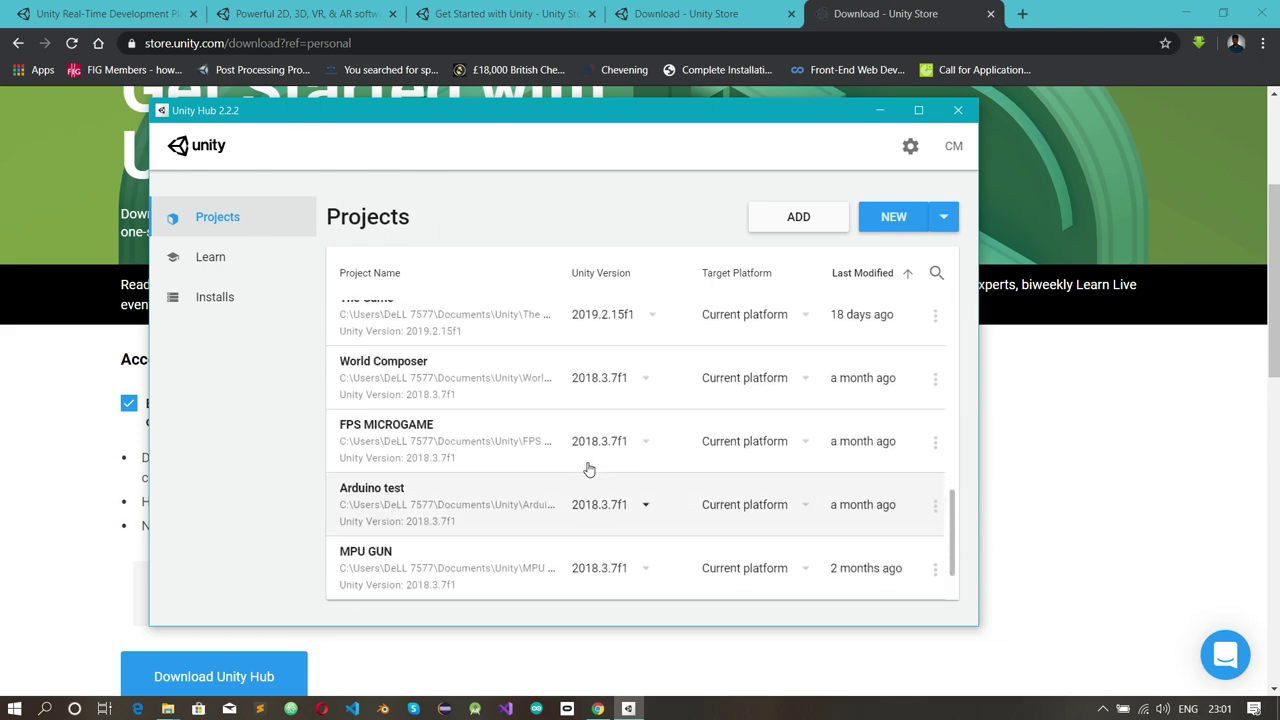
scroll(589, 469, "up", 10)
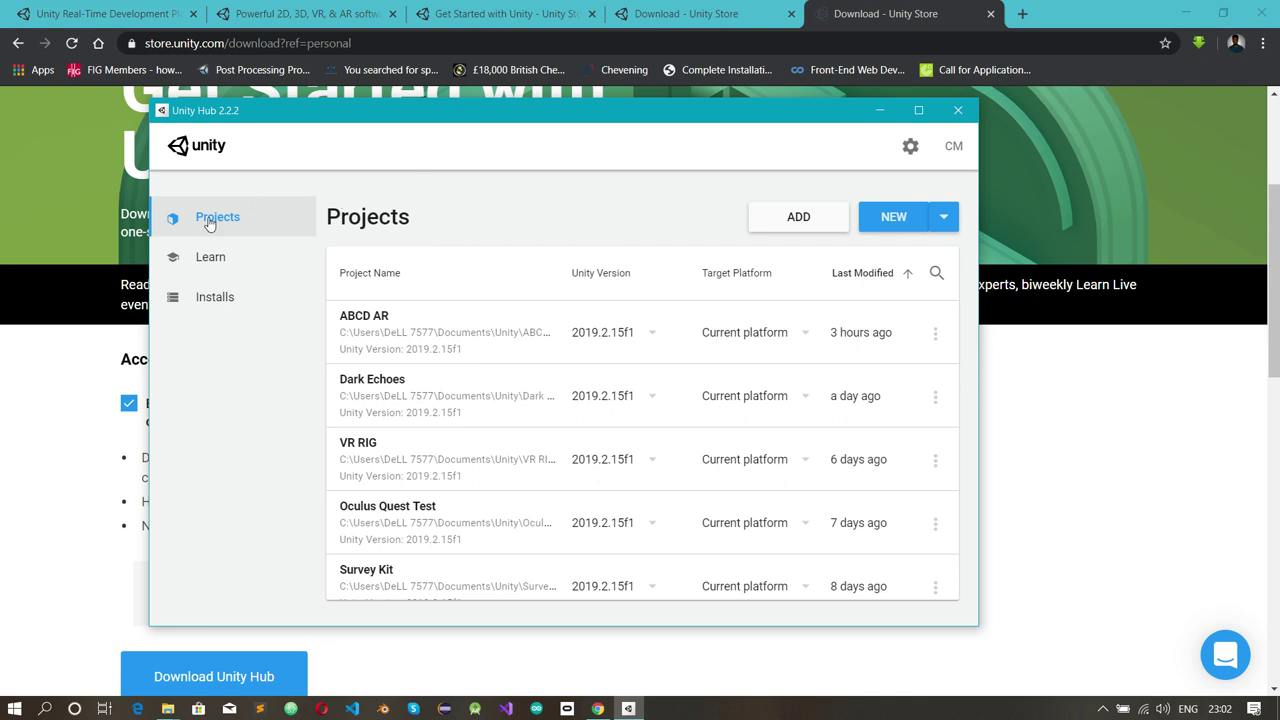
- Open Learn and browse FPS Microgame, Karting Microgame and Creator Kit: Beginner Code
left_click(245, 267)
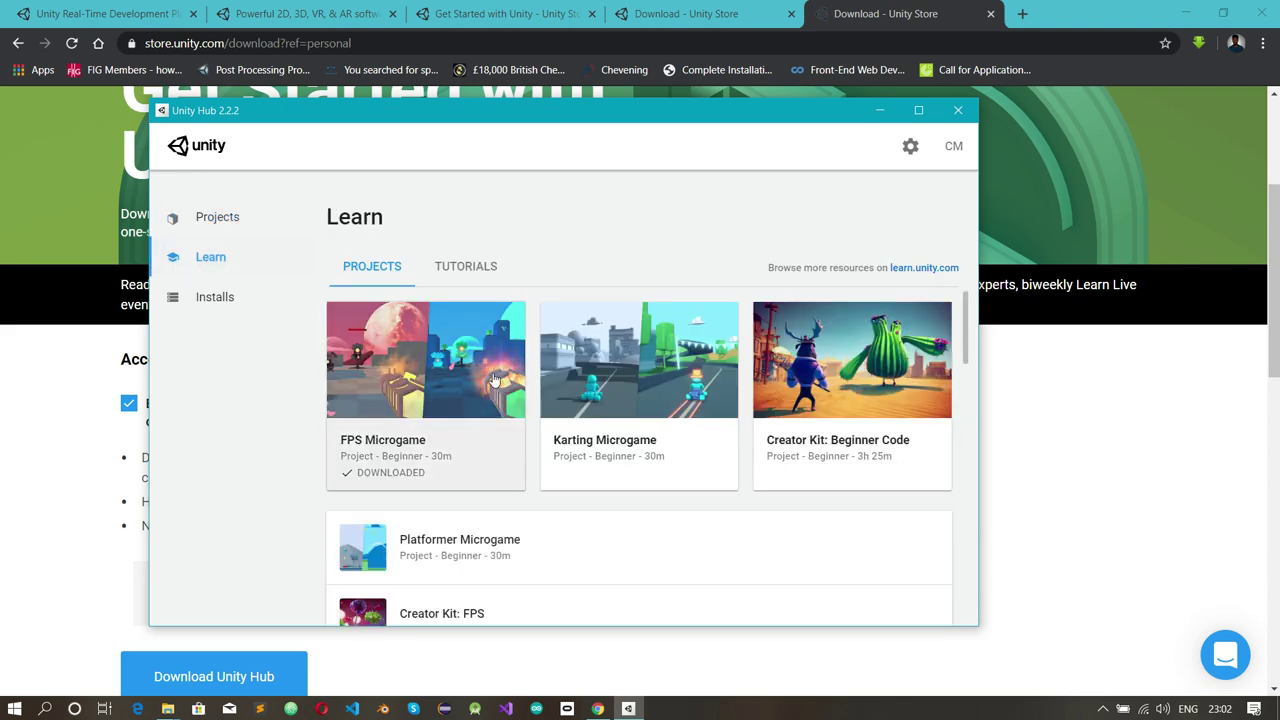
scroll(492, 376, "down", 8)
scroll(493, 378, "up", 6)
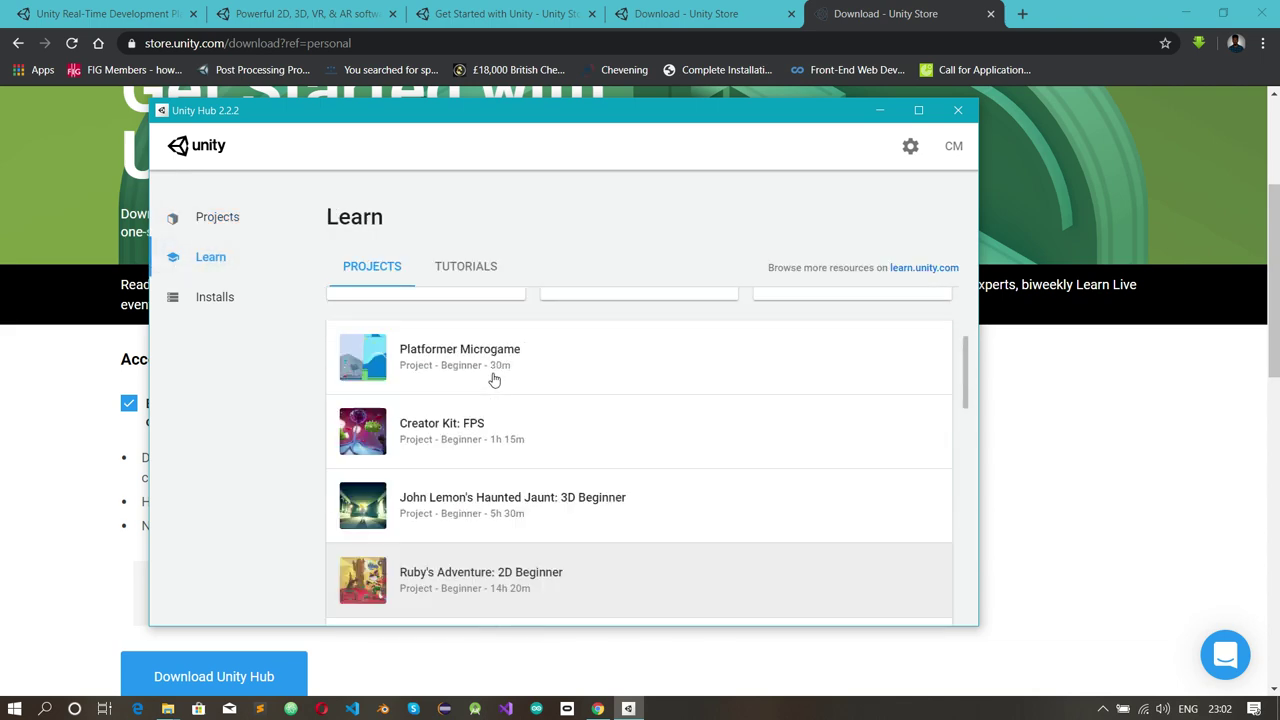
scroll(493, 378, "down", 2)
scroll(493, 379, "down", 5)
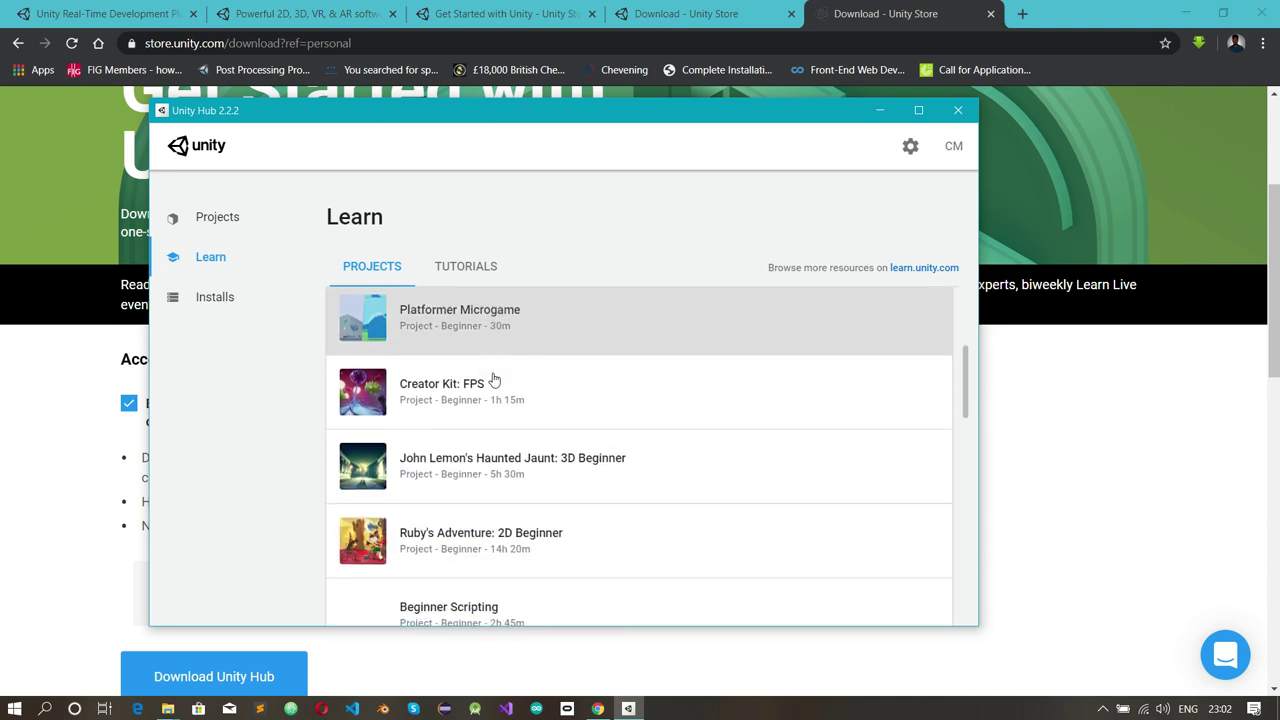
scroll(493, 456, "down", 9)
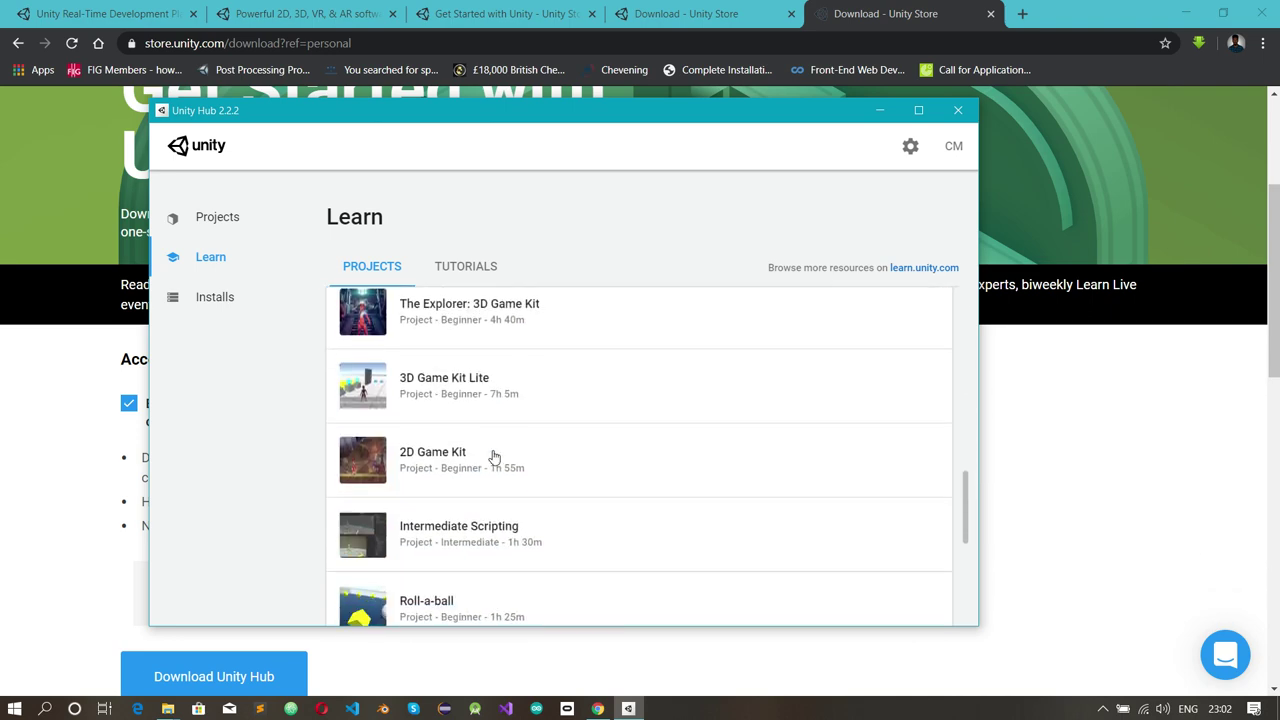
scroll(493, 456, "up", 12)
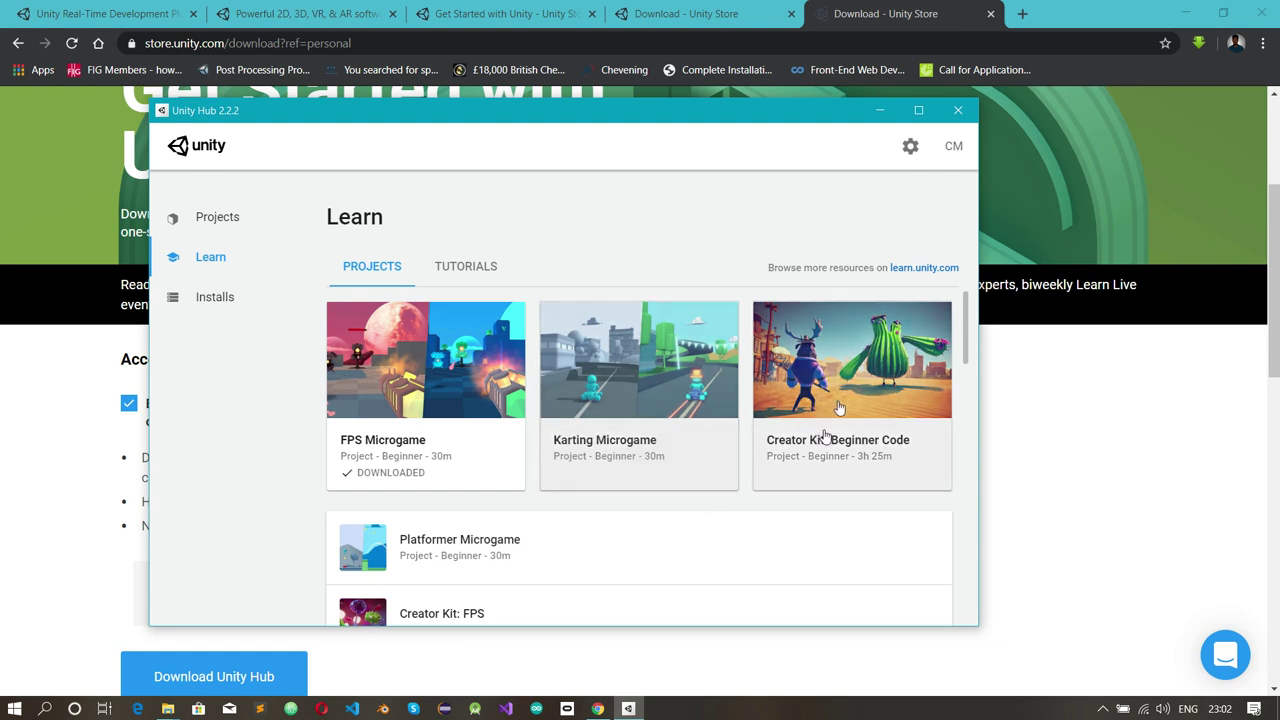
scroll(517, 499, "down", 2)
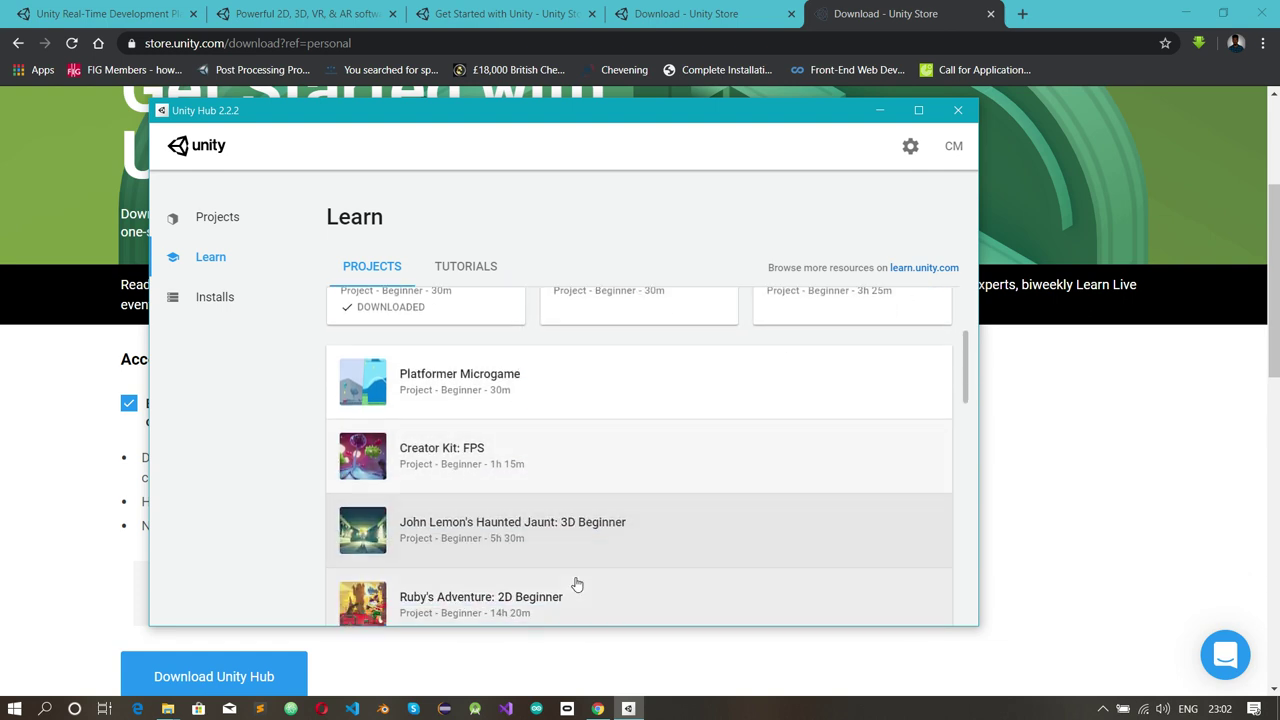
scroll(574, 583, "down", 3)
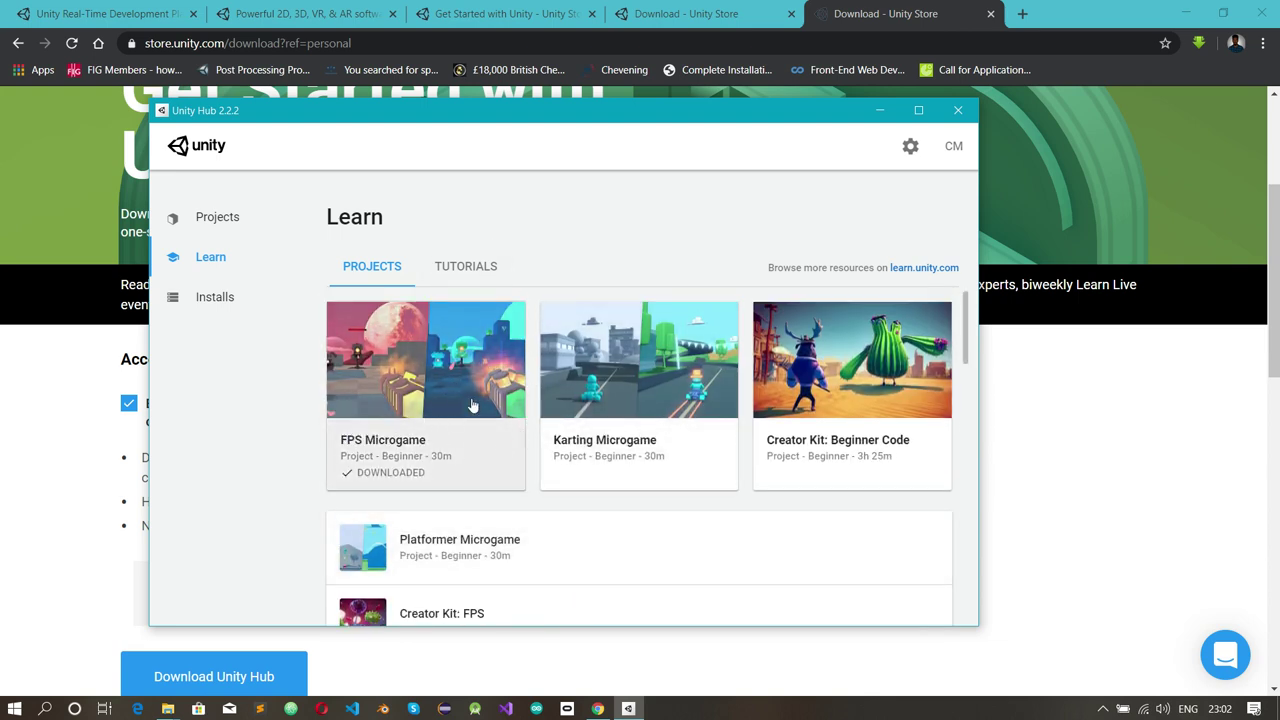
- Browse the Learn tutorials, then switch to learning projects like FPS and Karting Microgame
left_click(457, 266)
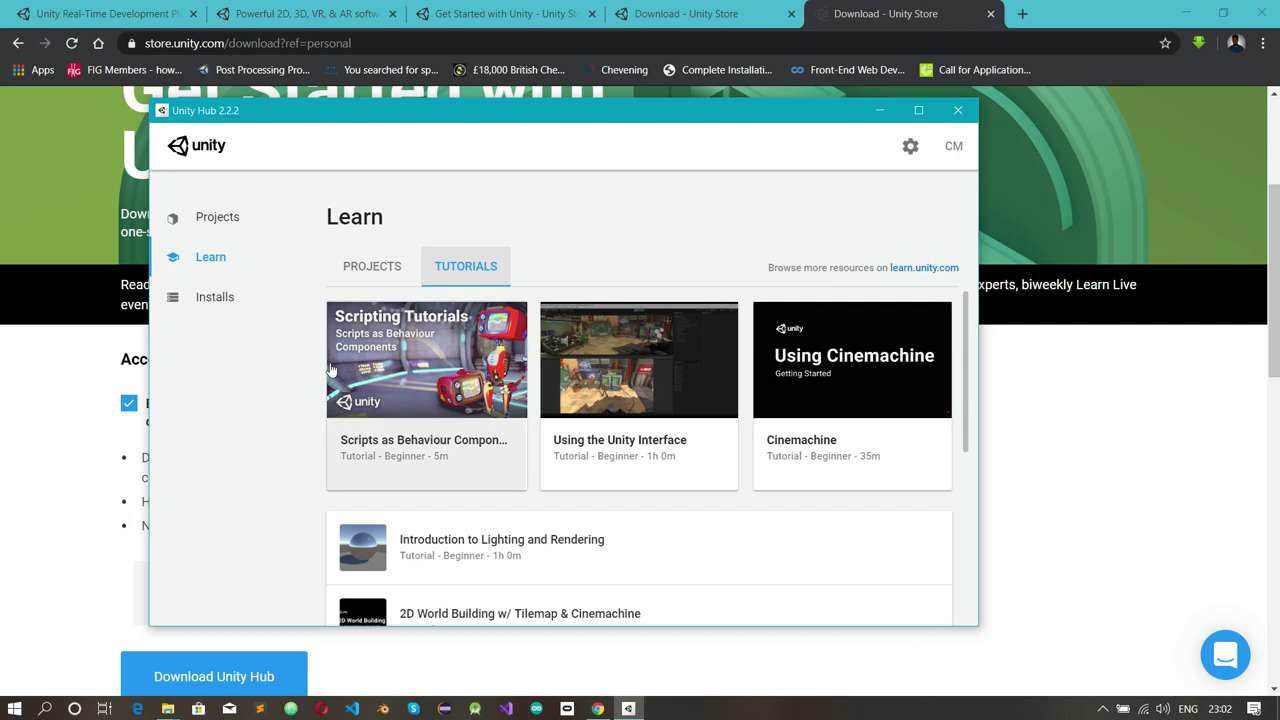
scroll(619, 410, "down", 1)
scroll(619, 410, "down", 3)
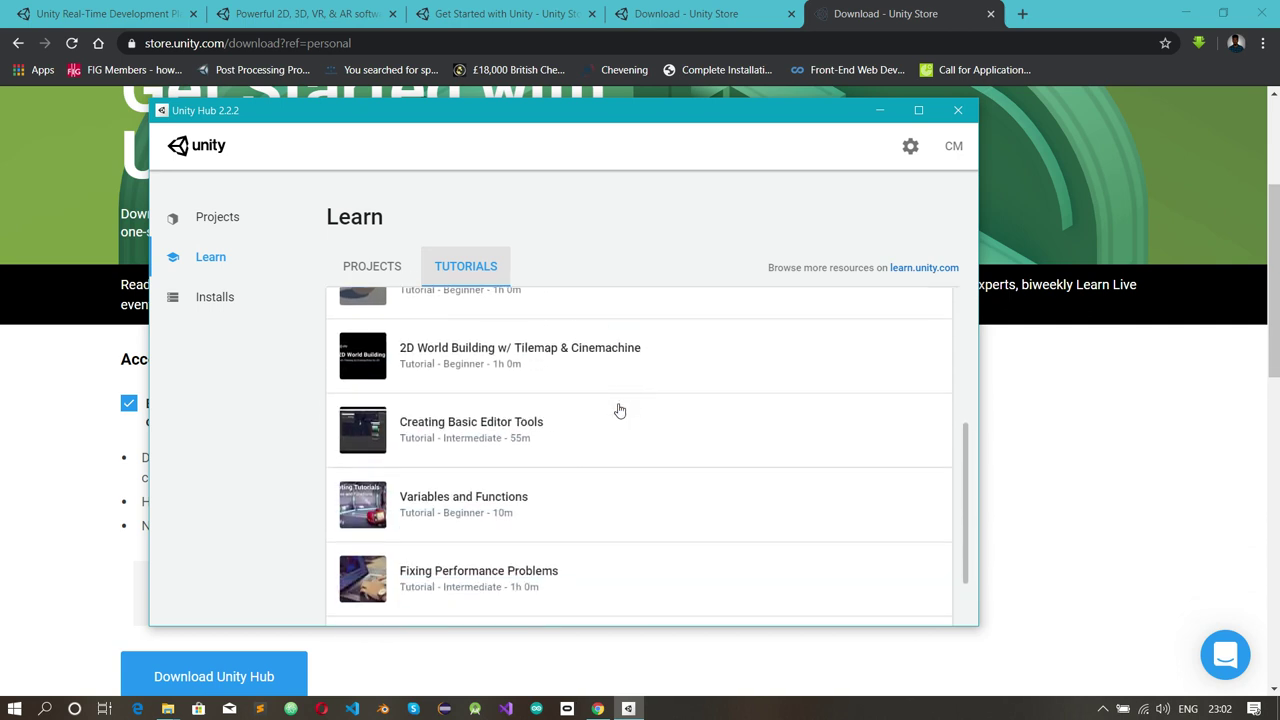
scroll(619, 410, "up", 4)
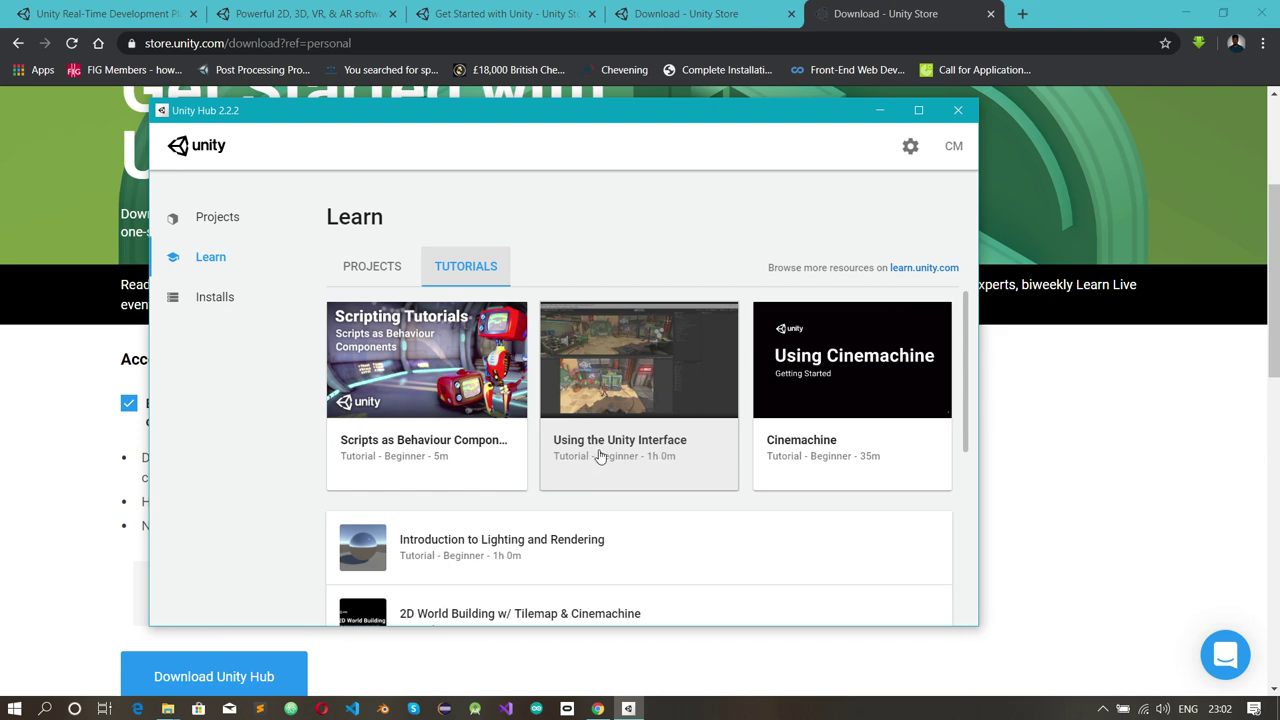
scroll(414, 590, "down", 3)
scroll(414, 588, "up", 3)
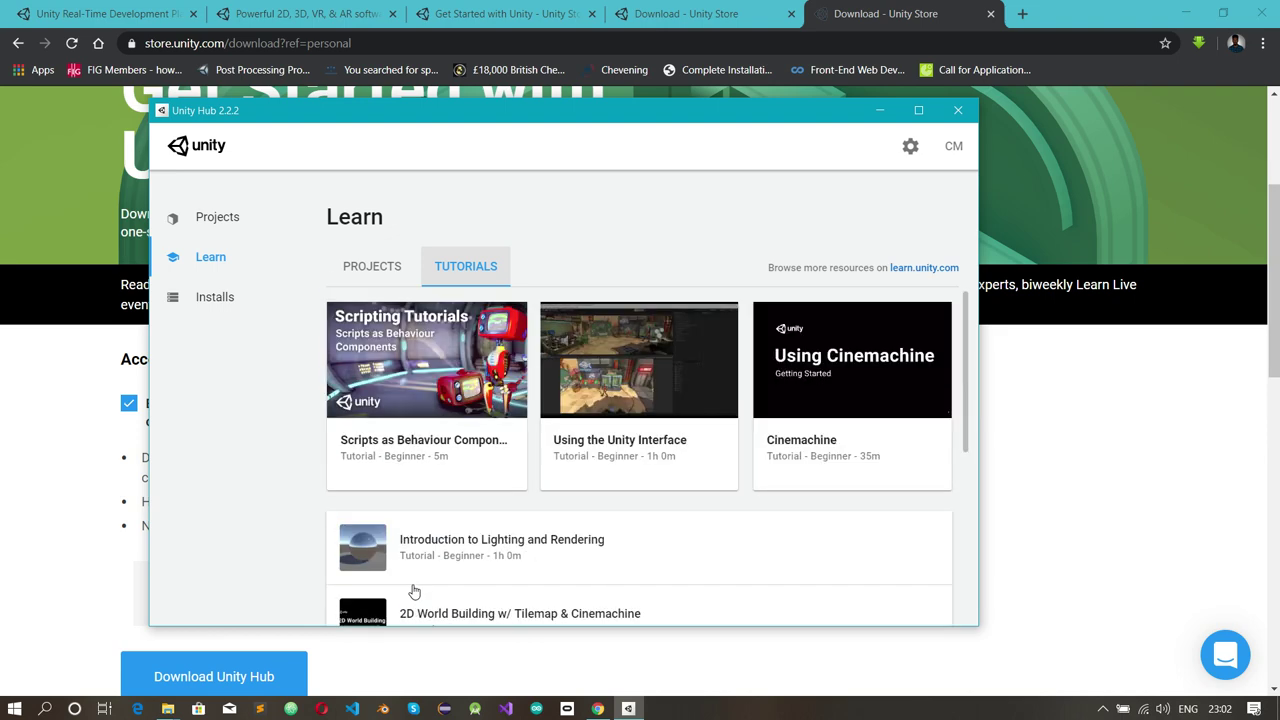
left_click(368, 266)
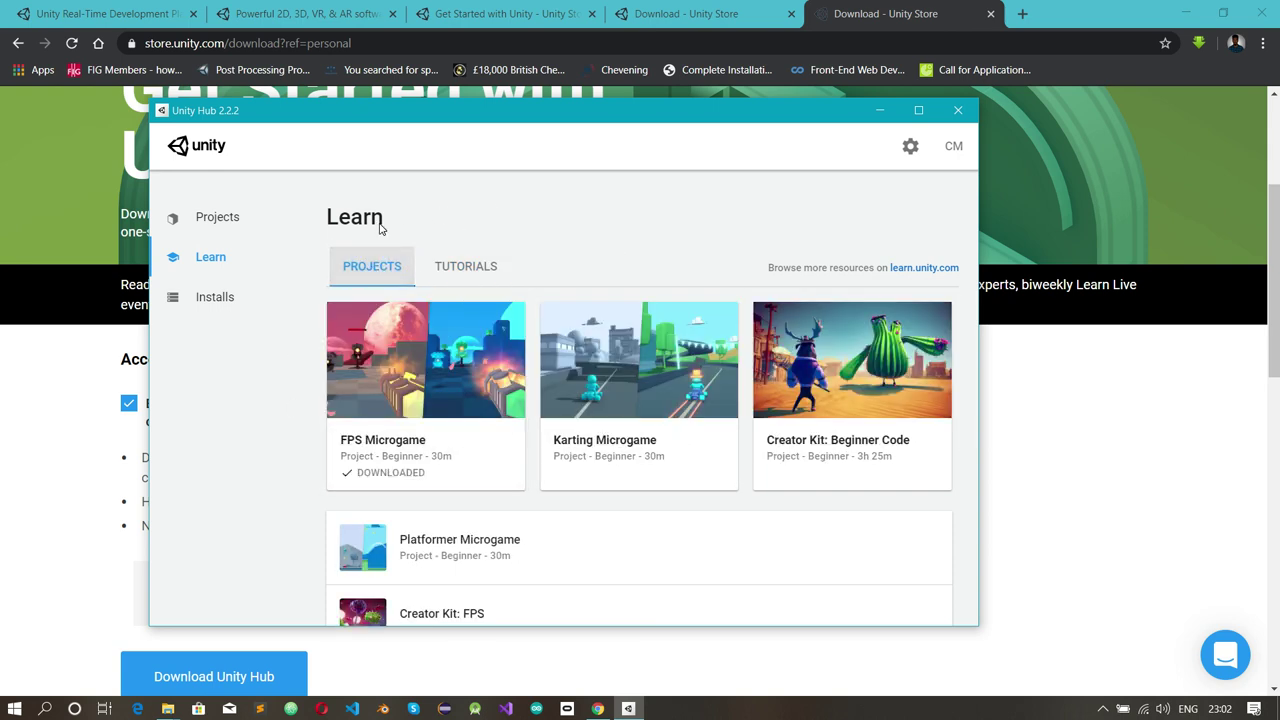
- Show the installed Unity versions 2019.2.15f1, 2018.3.7f1 and 2018.3.2f1
left_click(262, 317)
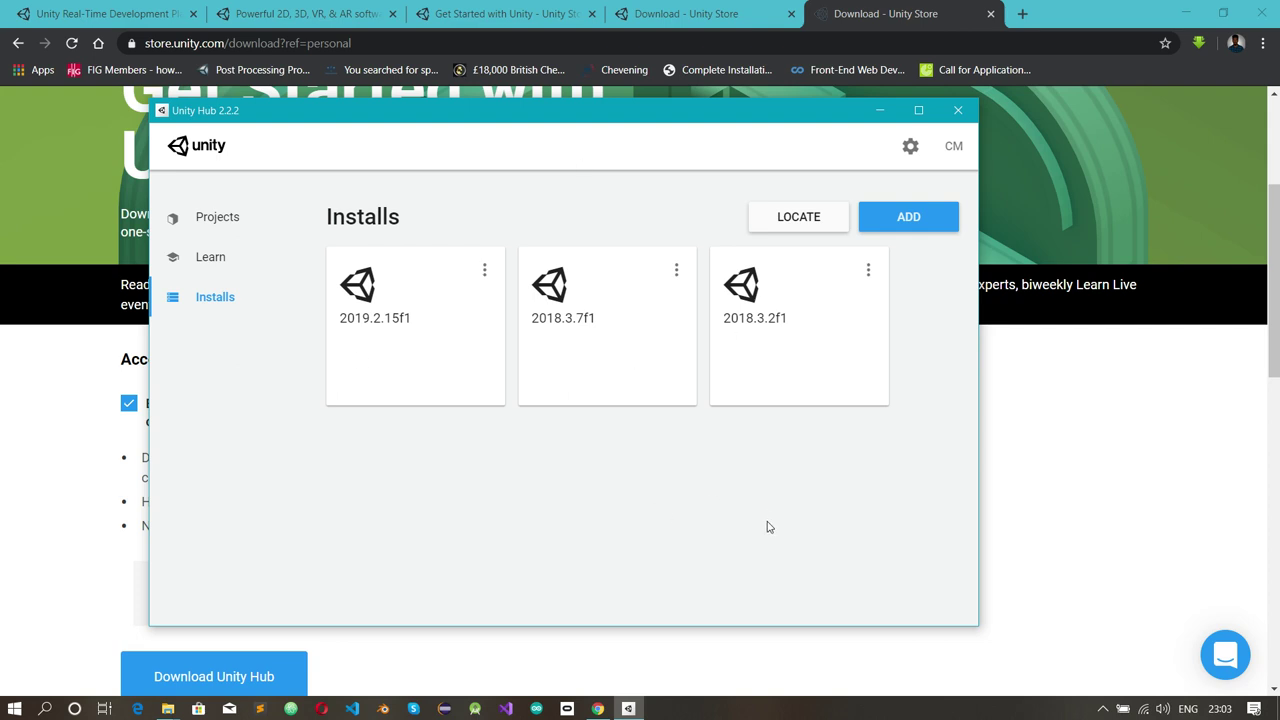
- Begin adding Unity 2019.2.17f1 and proceed to its module selection
left_click(893, 220)
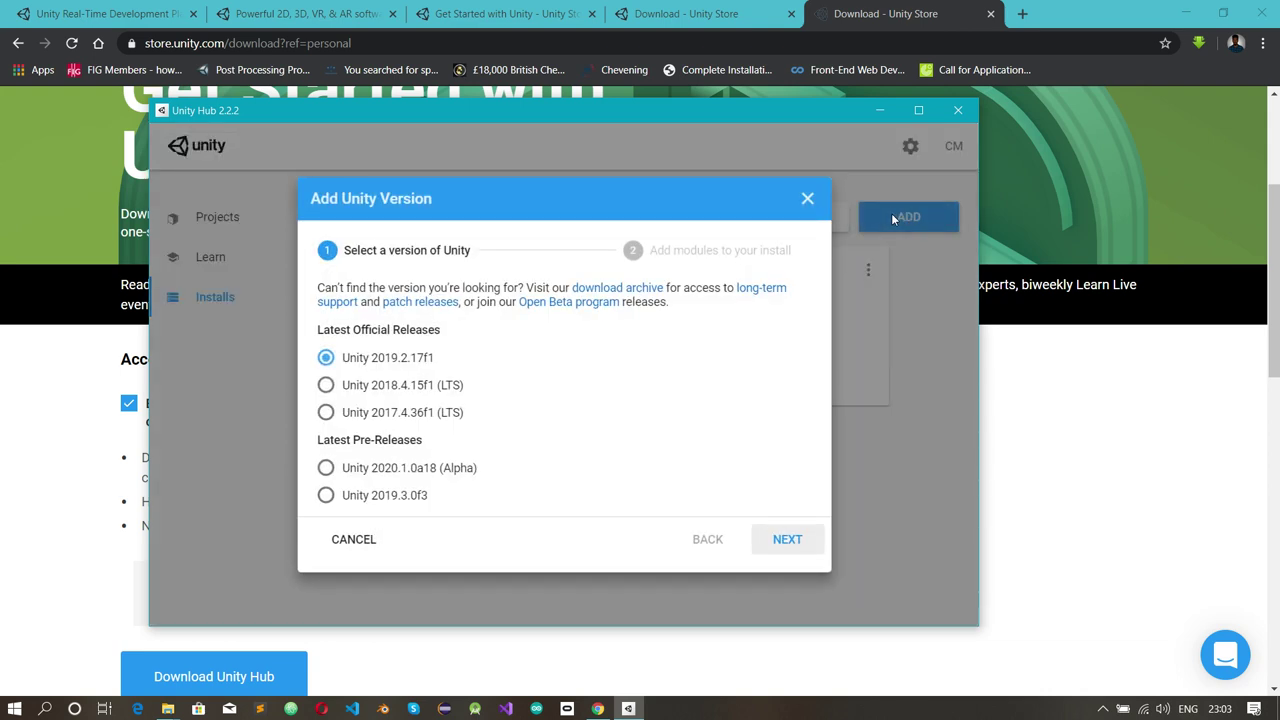
left_click(805, 540)
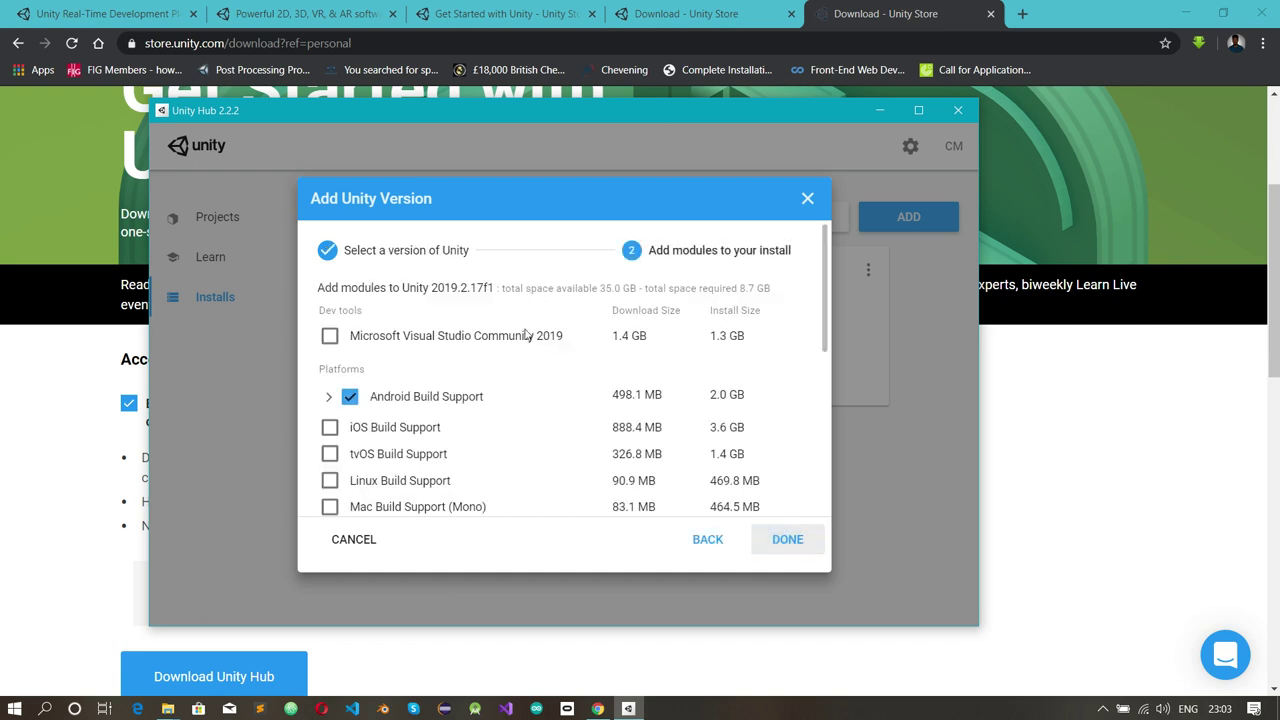
scroll(522, 396, "down", 2)
scroll(522, 396, "up", 2)
scroll(508, 305, "down", 3)
scroll(508, 305, "down", 1)
- Review the modules, with Android and WebGL Build Support ticked, totalling 8.7 GB
scroll(508, 305, "up", 2)
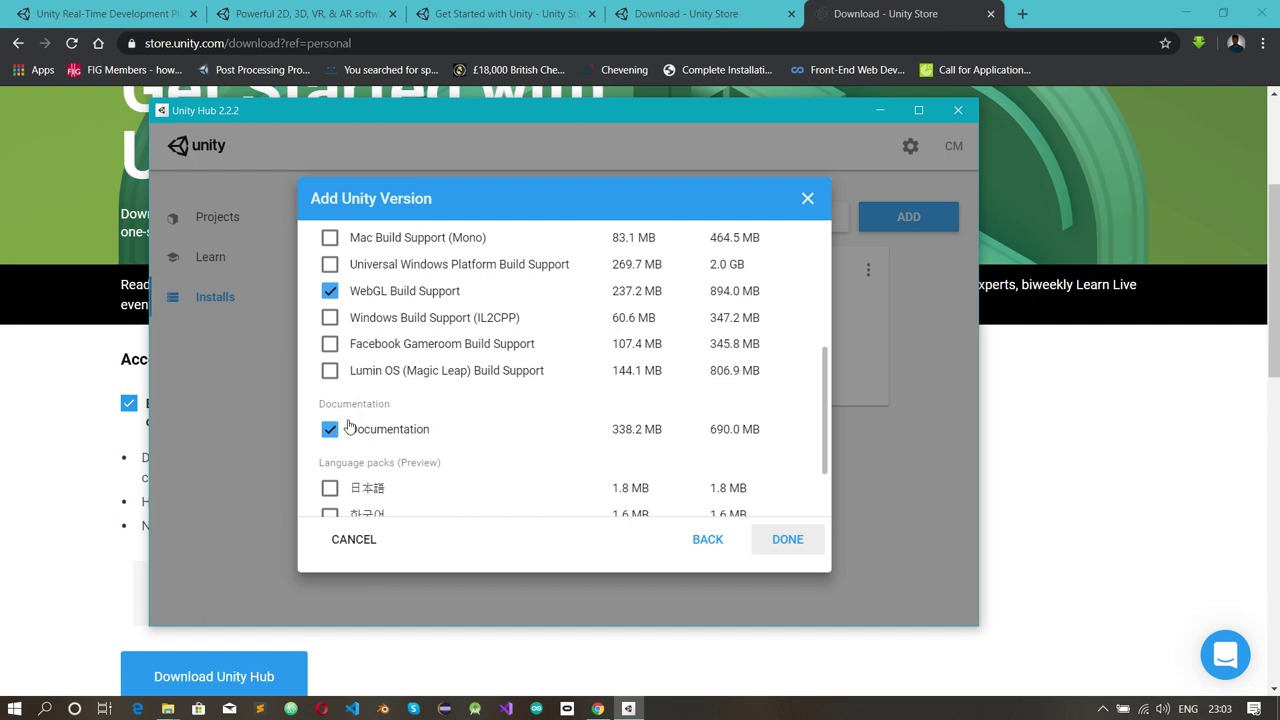
scroll(395, 436, "up", 1)
scroll(395, 436, "up", 1)
scroll(395, 436, "down", 3)
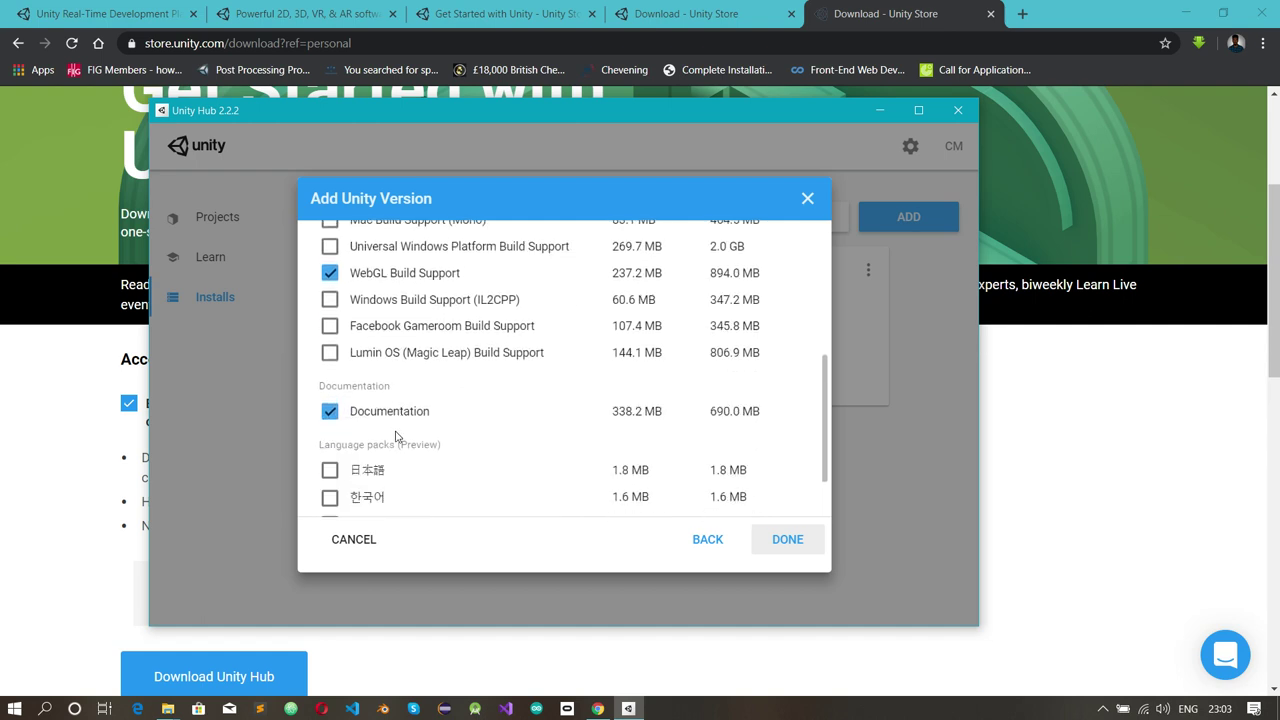
scroll(396, 436, "up", 2)
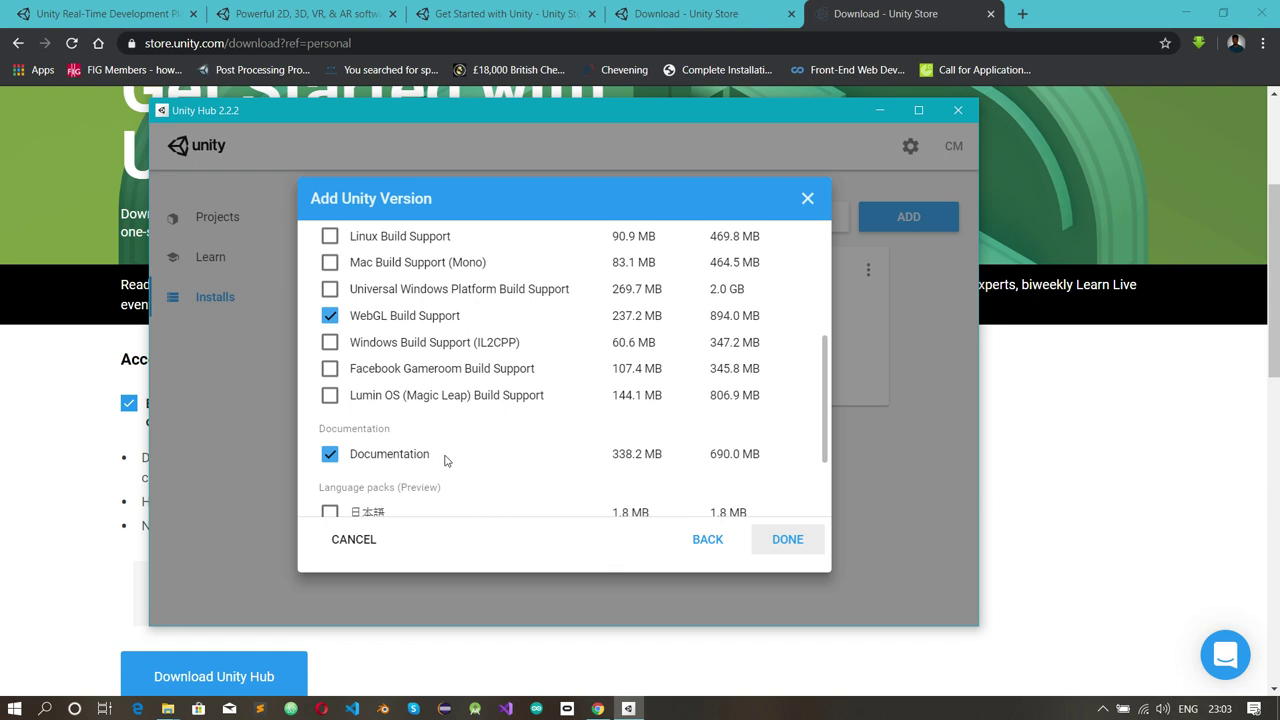
scroll(446, 460, "up", 3)
scroll(449, 460, "down", 3)
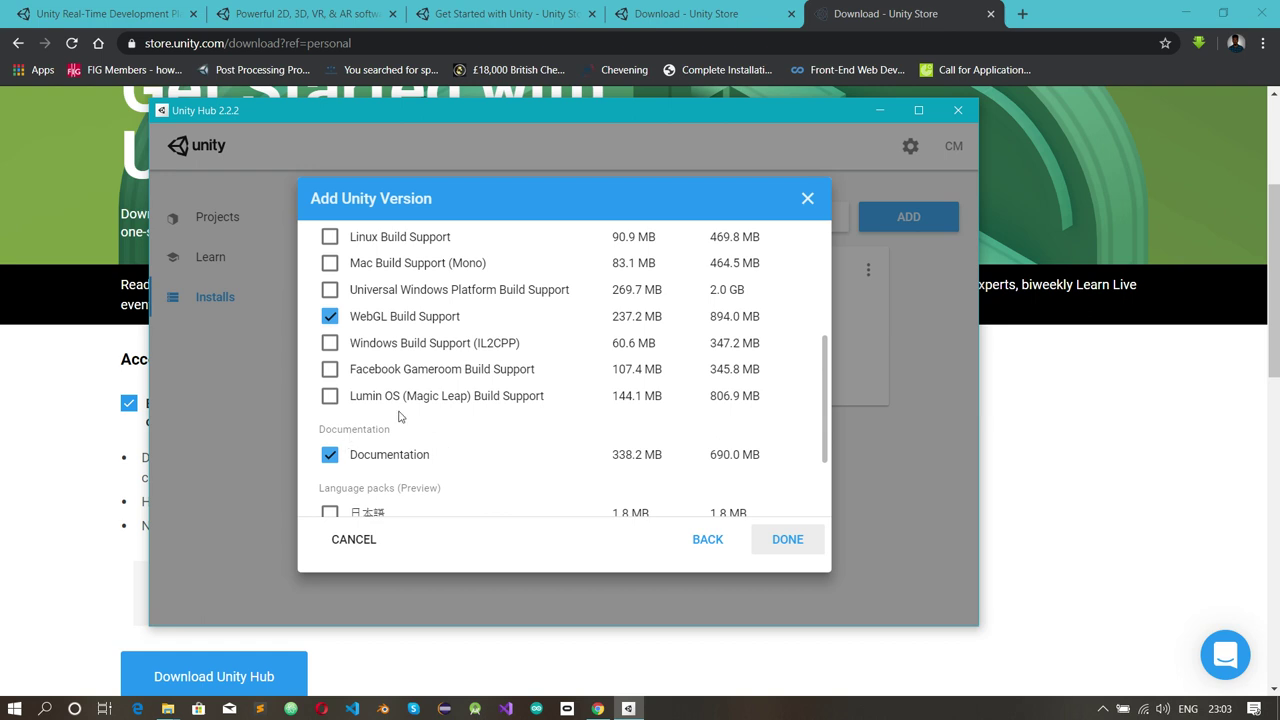
scroll(460, 422, "up", 3)
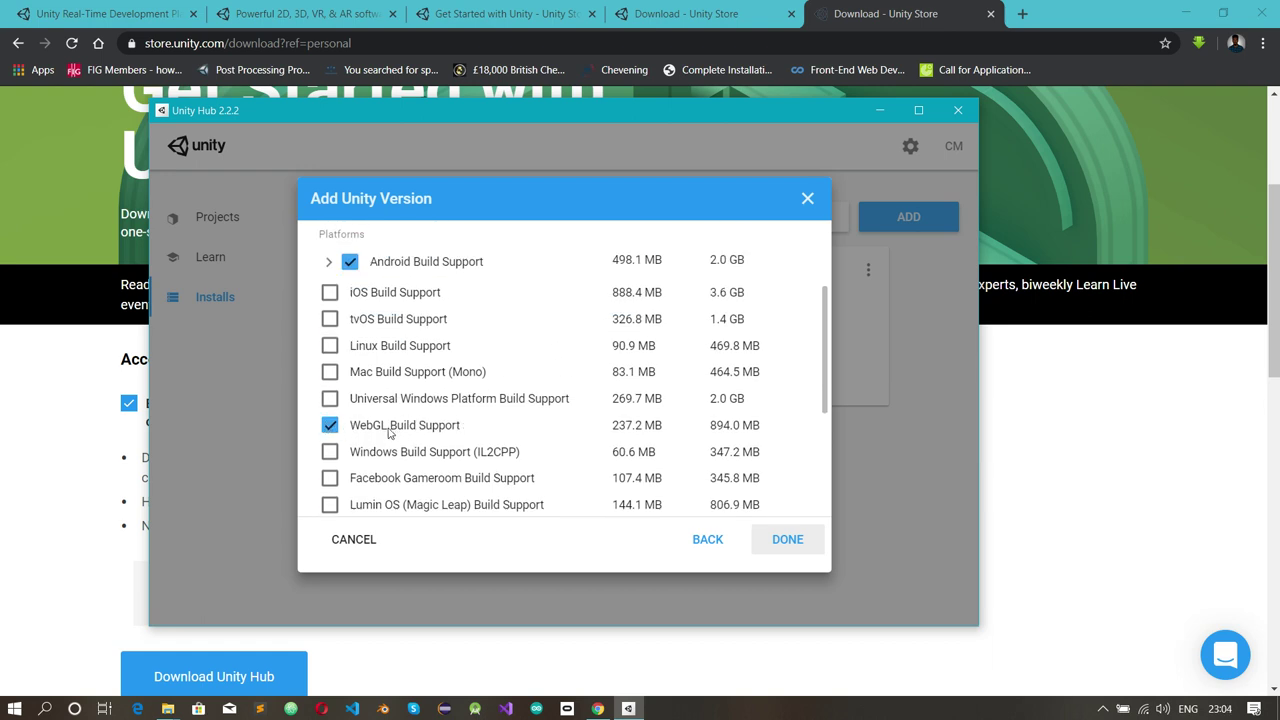
scroll(444, 432, "up", 1)
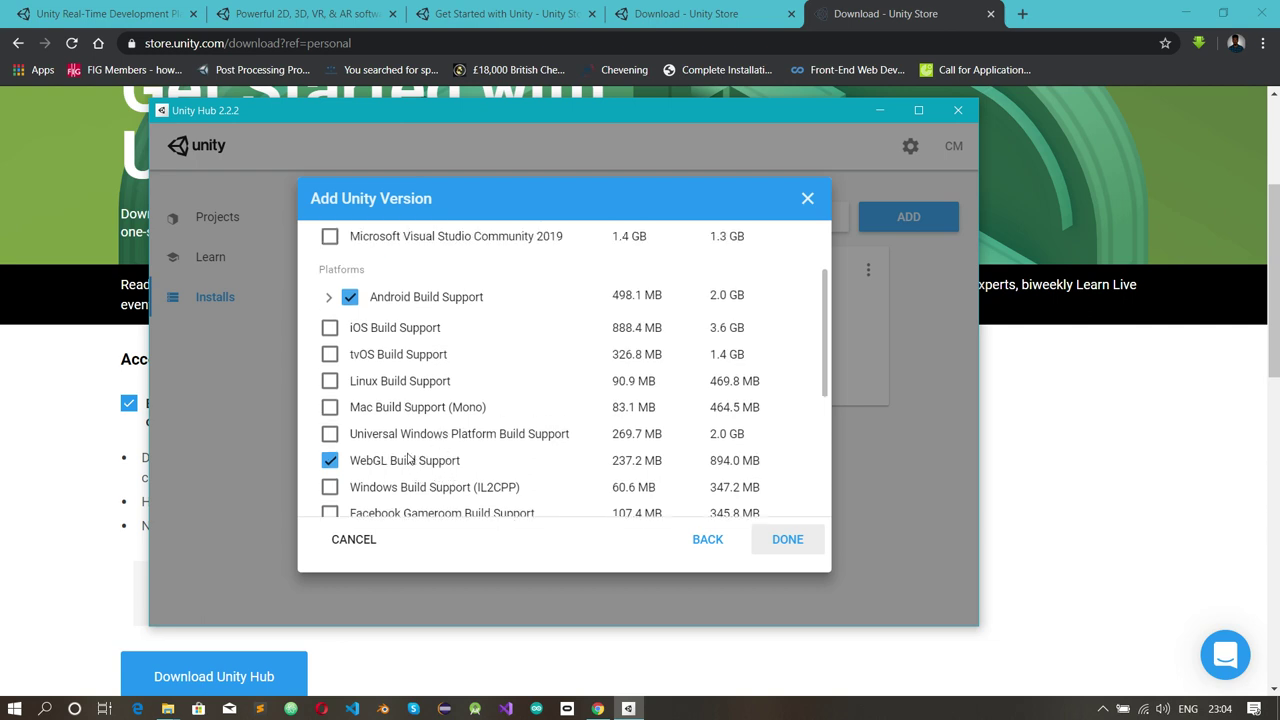
scroll(408, 458, "up", 1)
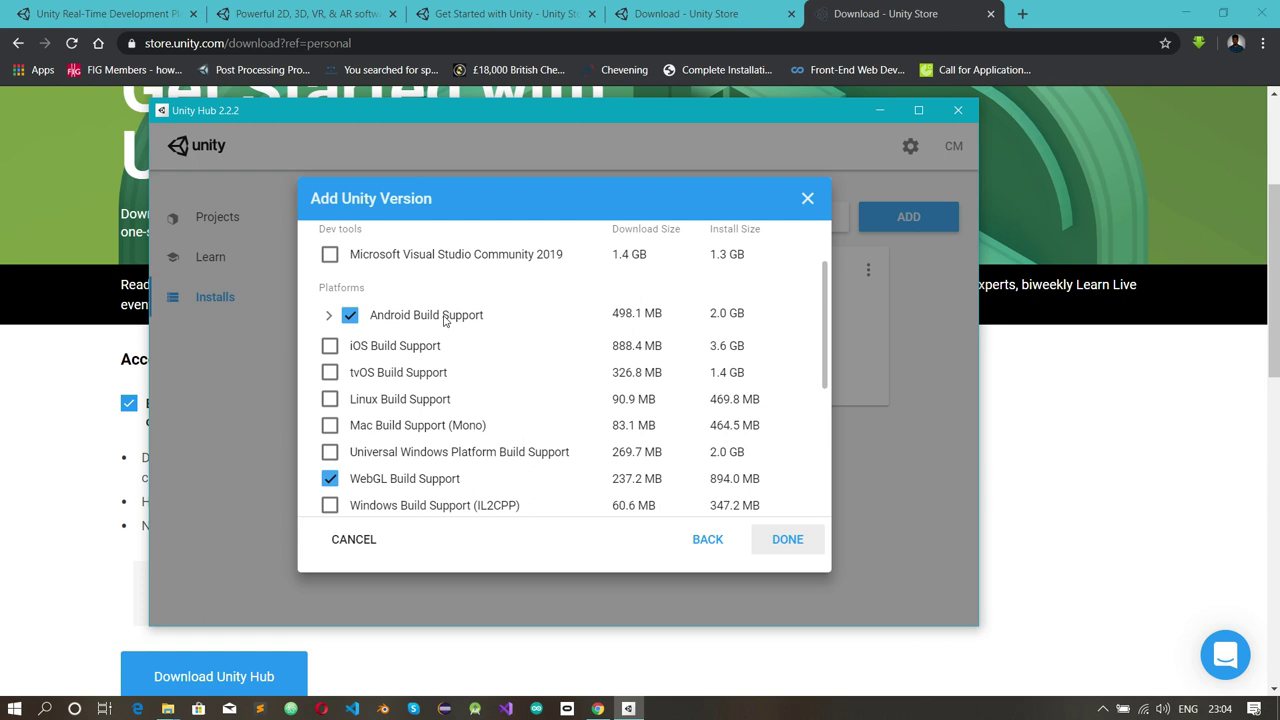
scroll(444, 318, "up", 2)
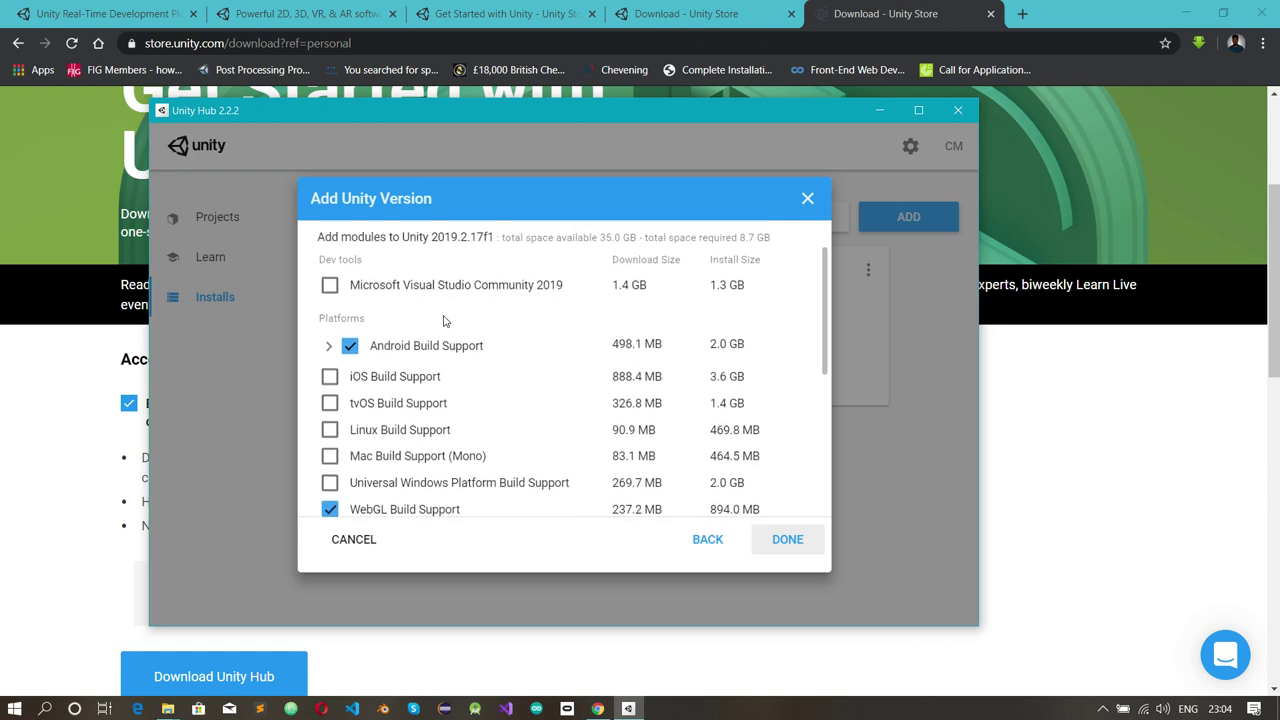
scroll(447, 340, "up", 1)
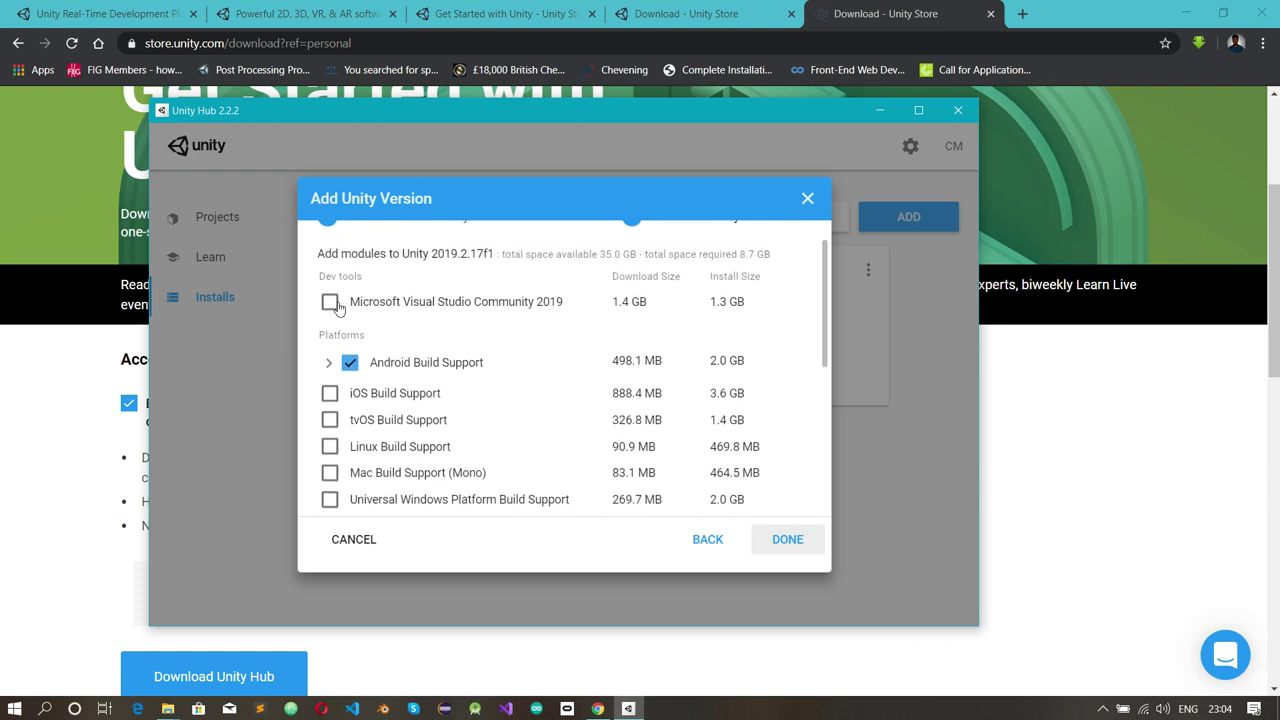
- Tick Microsoft Visual Studio Community 2019, raising the required space to 11.4 GB
left_click(330, 301)
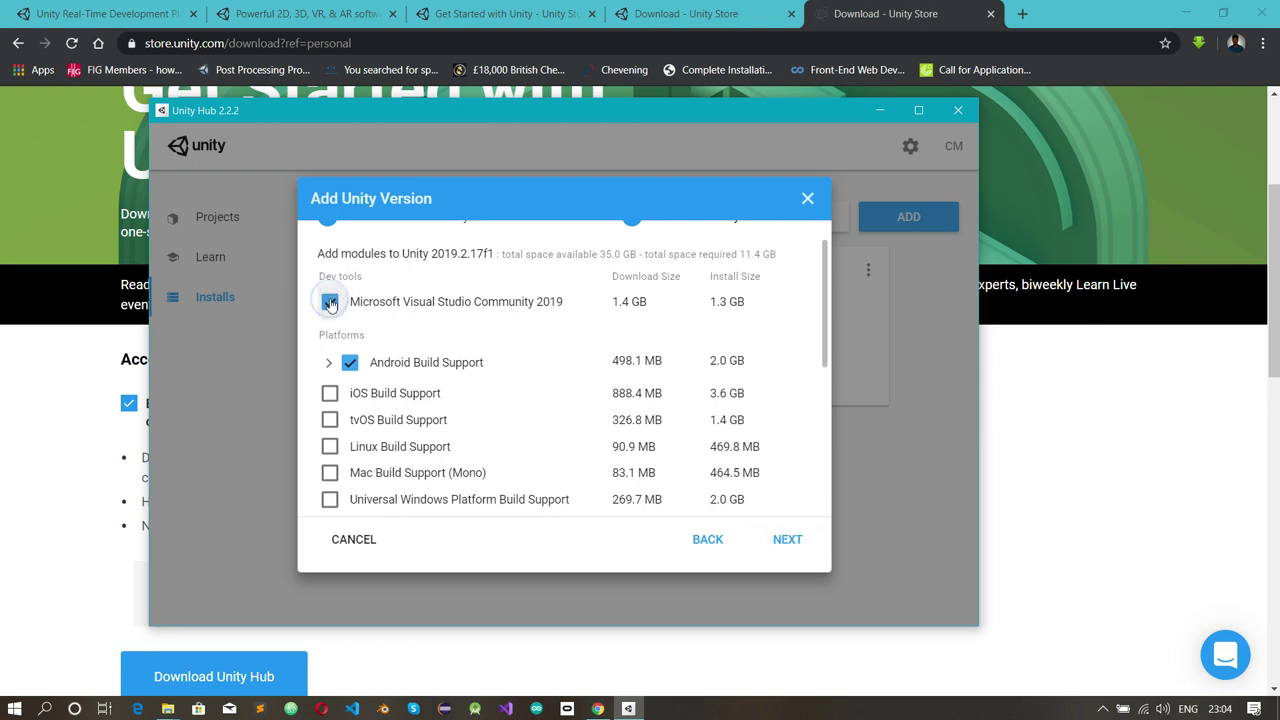
scroll(453, 317, "up", 2)
scroll(453, 317, "down", 8)
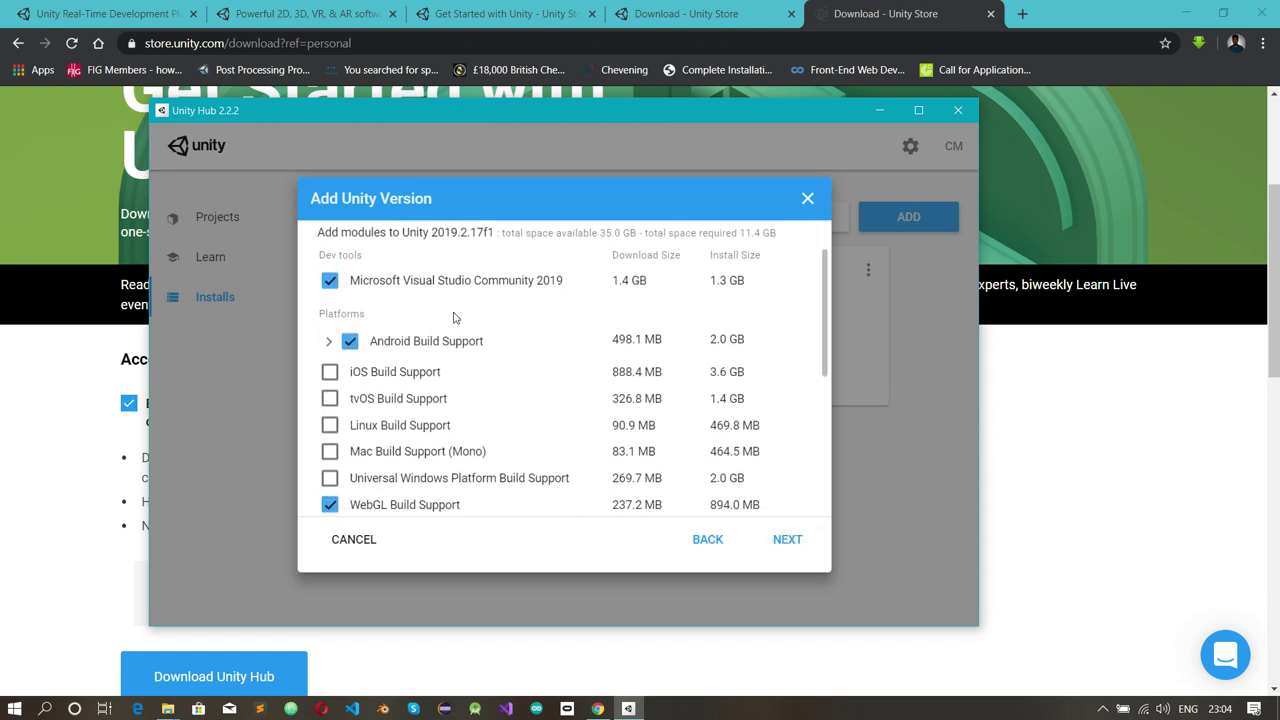
scroll(453, 317, "up", 6)
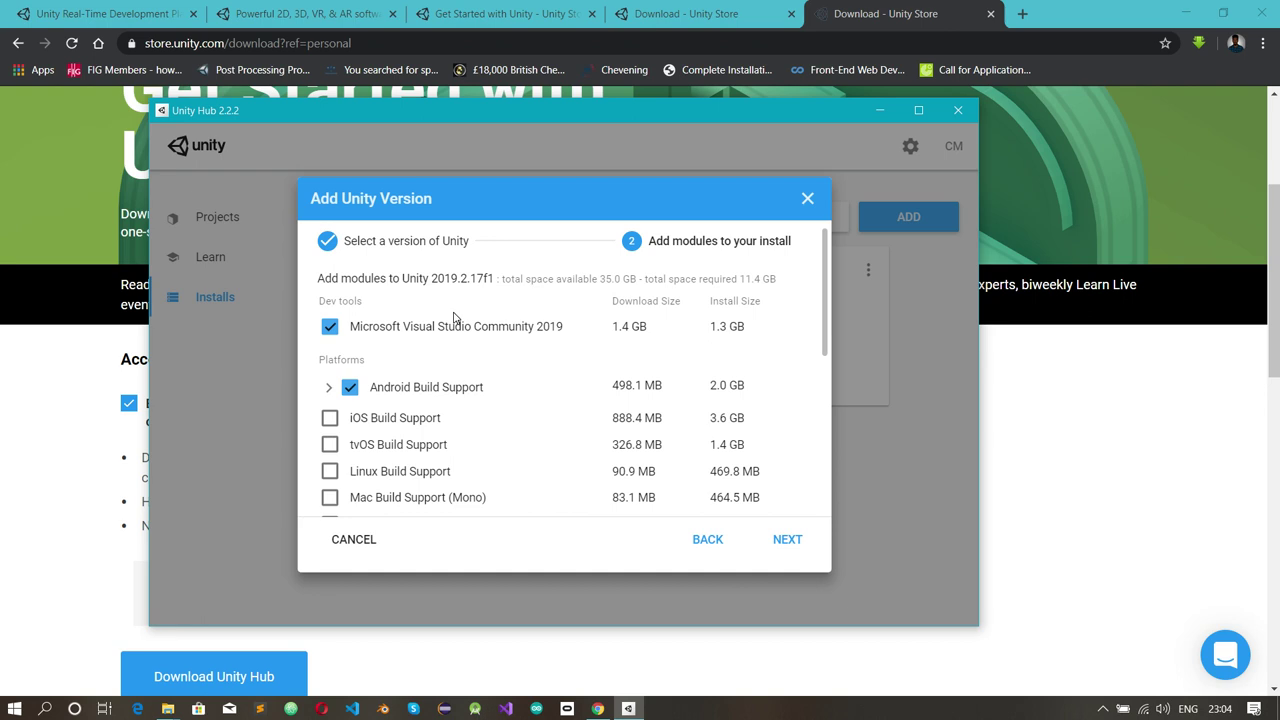
left_click(456, 318)
left_click(377, 319)
- Review the full module list, then cancel adding Unity 2019.2.17f1
scroll(446, 332, "down", 3)
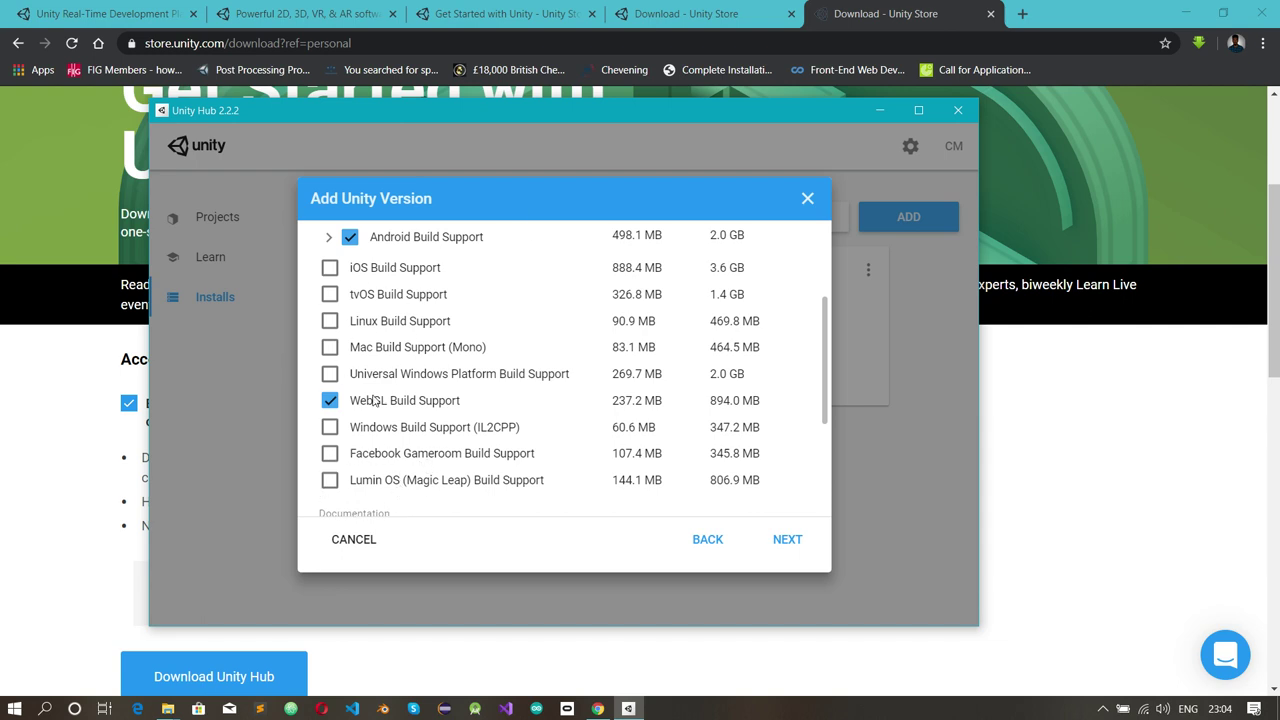
scroll(373, 400, "down", 3)
scroll(373, 400, "up", 5)
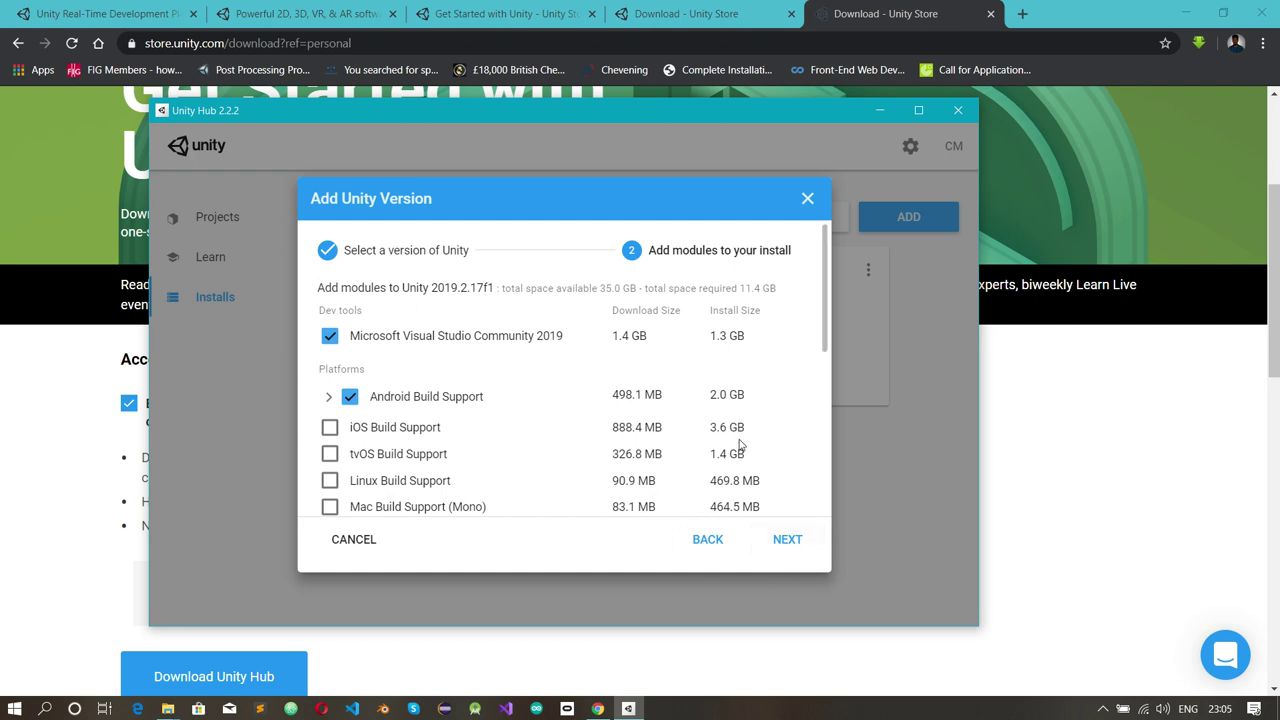
scroll(740, 445, "down", 3)
scroll(740, 445, "up", 3)
scroll(740, 445, "down", 2)
scroll(737, 447, "up", 2)
scroll(737, 447, "down", 2)
scroll(737, 447, "up", 1)
scroll(544, 322, "up", 2)
scroll(561, 365, "down", 2)
scroll(477, 434, "down", 3)
scroll(477, 436, "up", 5)
scroll(477, 436, "down", 2)
scroll(477, 436, "up", 2)
scroll(477, 436, "down", 1)
scroll(477, 436, "up", 1)
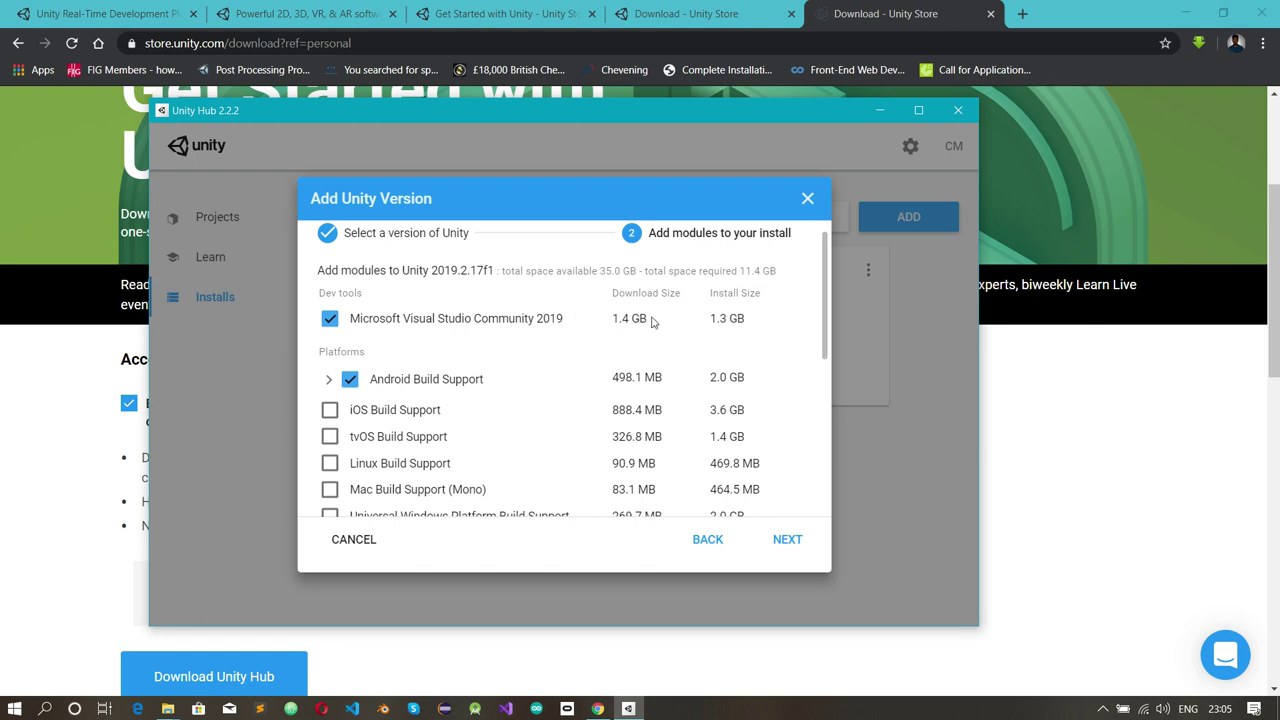
scroll(651, 320, "down", 1)
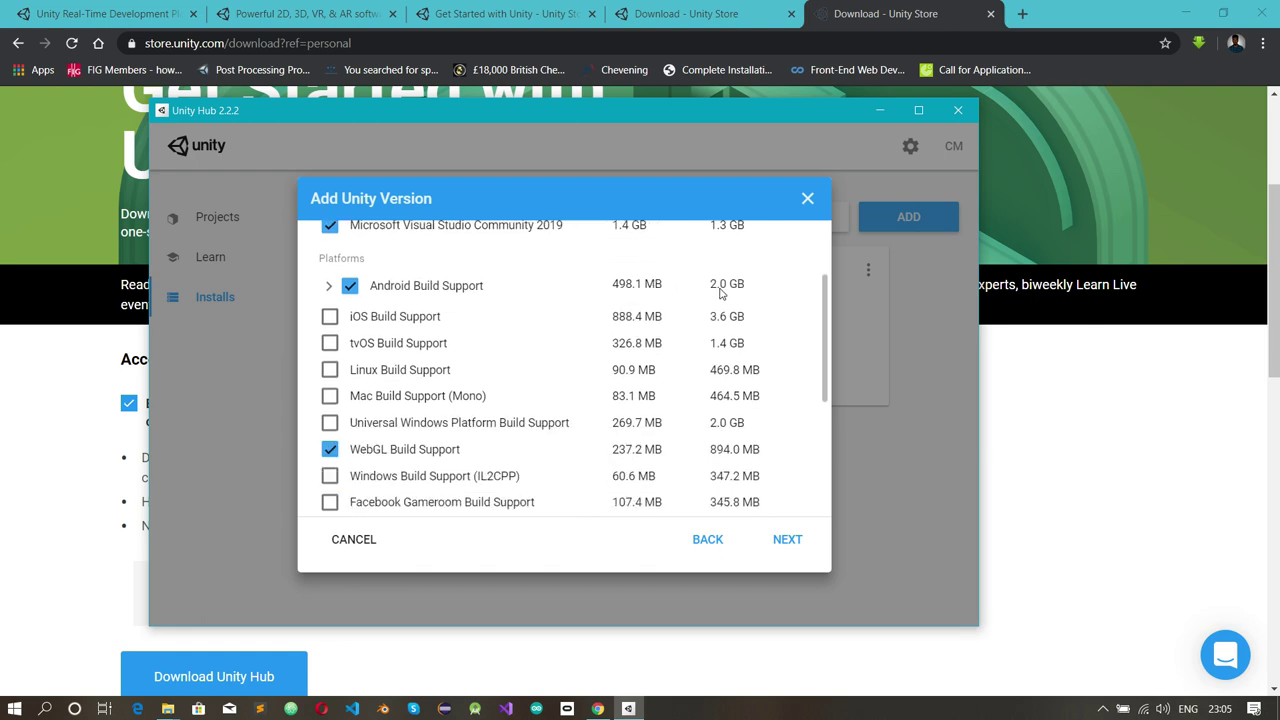
scroll(733, 291, "down", 2)
scroll(700, 323, "up", 3)
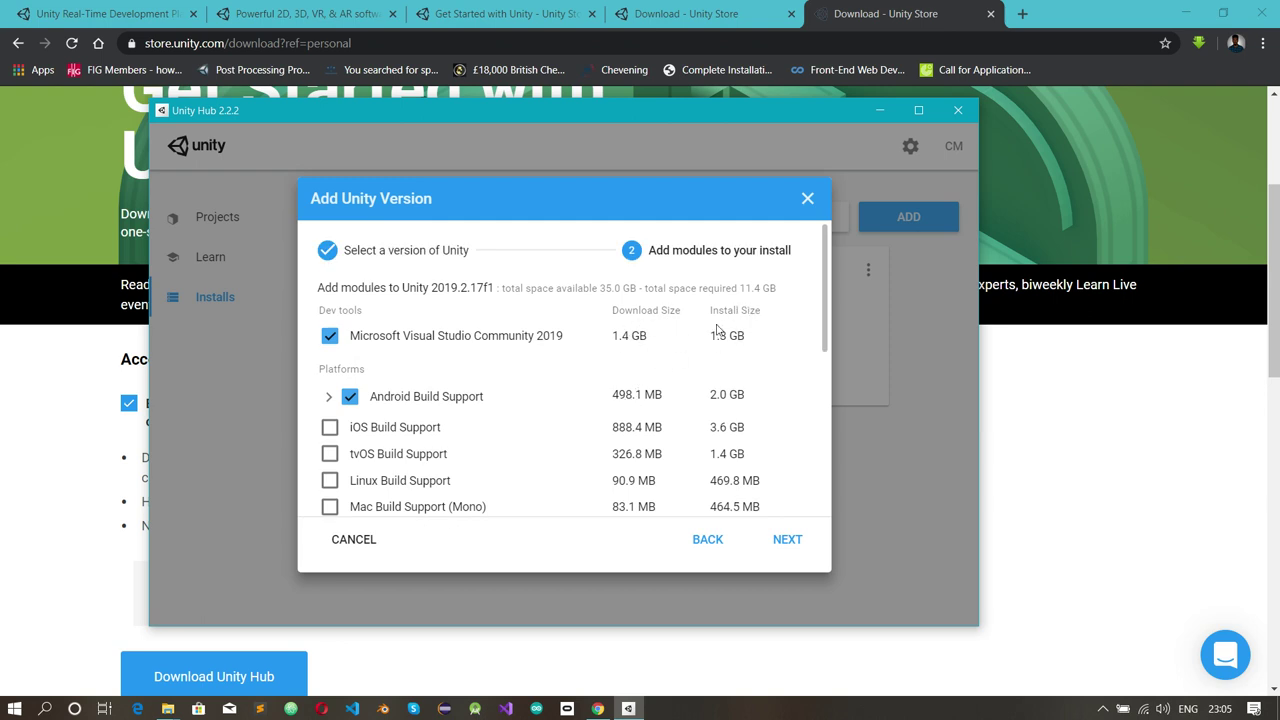
scroll(728, 395, "down", 3)
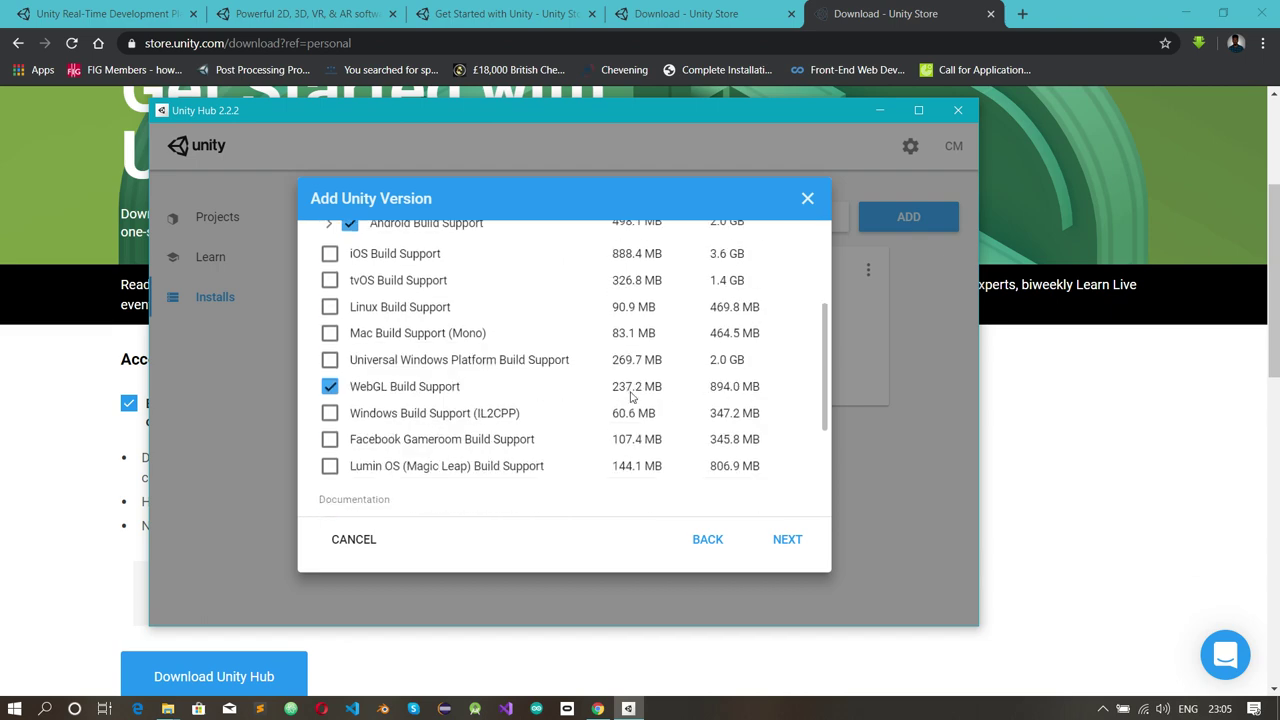
scroll(750, 437, "up", 3)
scroll(750, 437, "down", 5)
scroll(750, 437, "up", 4)
scroll(750, 437, "up", 1)
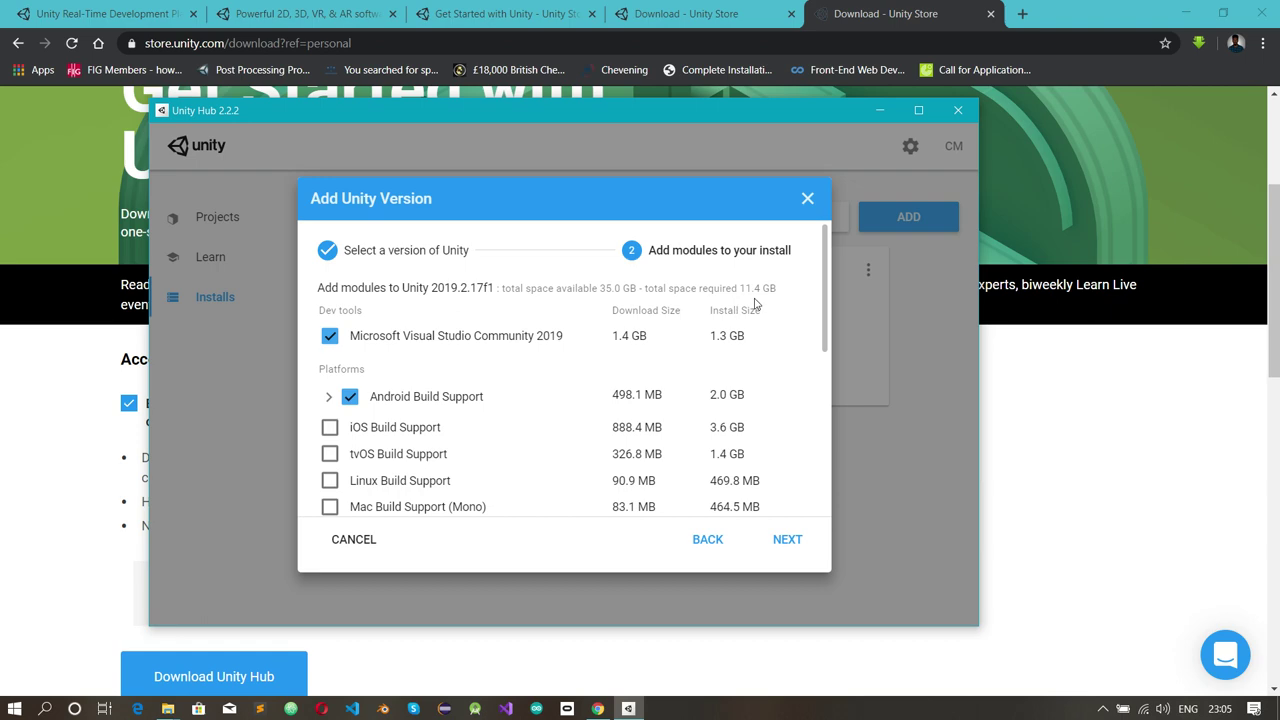
scroll(770, 310, "down", 2)
scroll(770, 310, "up", 2)
scroll(770, 310, "down", 5)
scroll(770, 310, "up", 5)
scroll(770, 310, "down", 3)
scroll(770, 310, "up", 3)
scroll(740, 297, "down", 5)
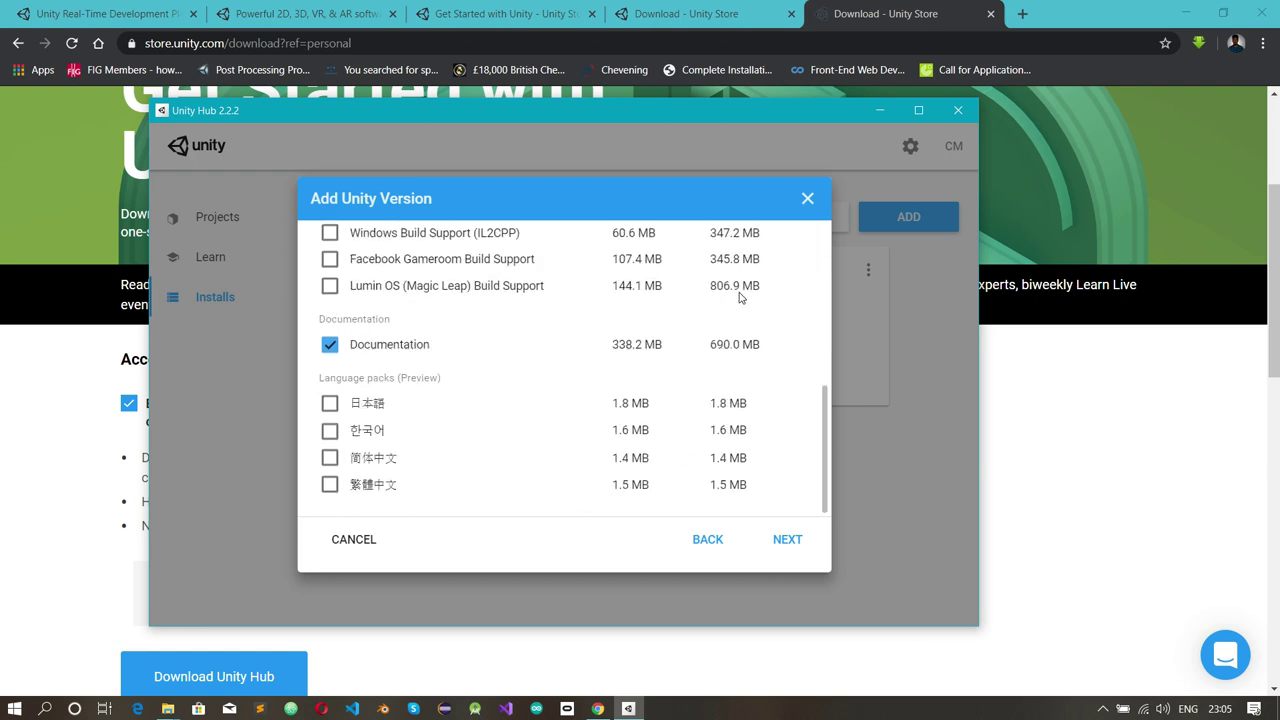
scroll(740, 297, "up", 5)
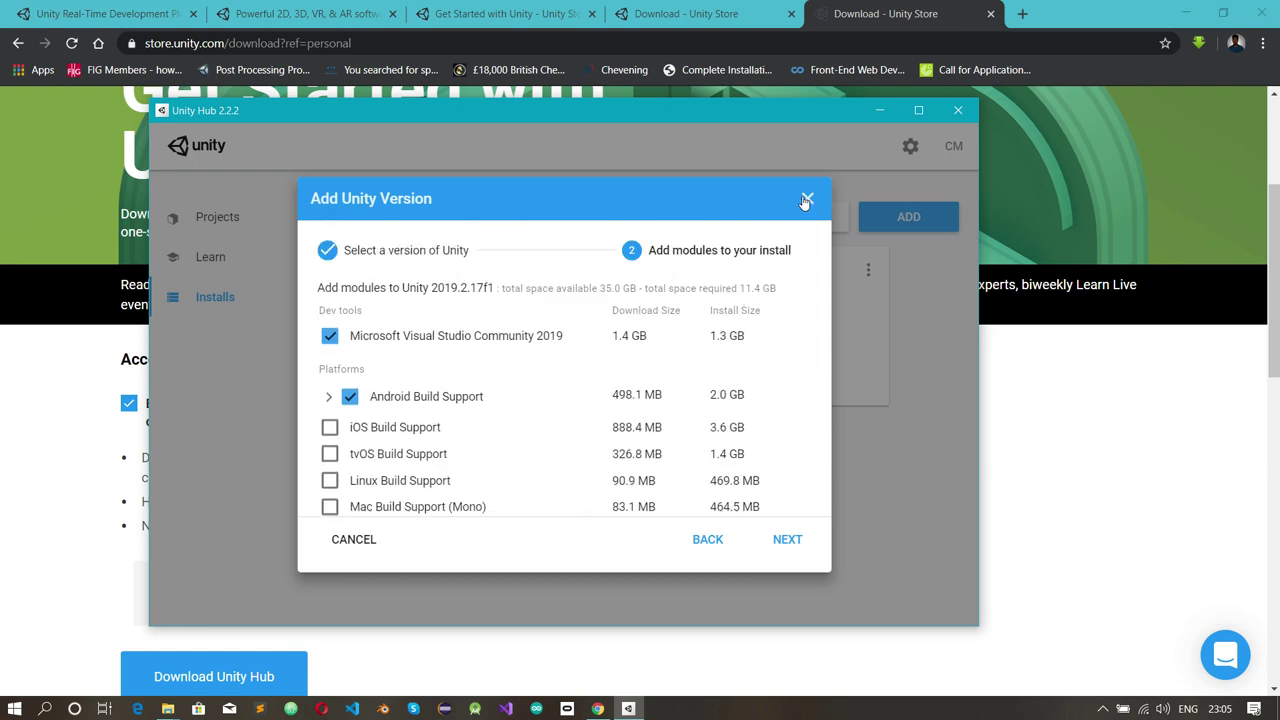
left_click(807, 199)
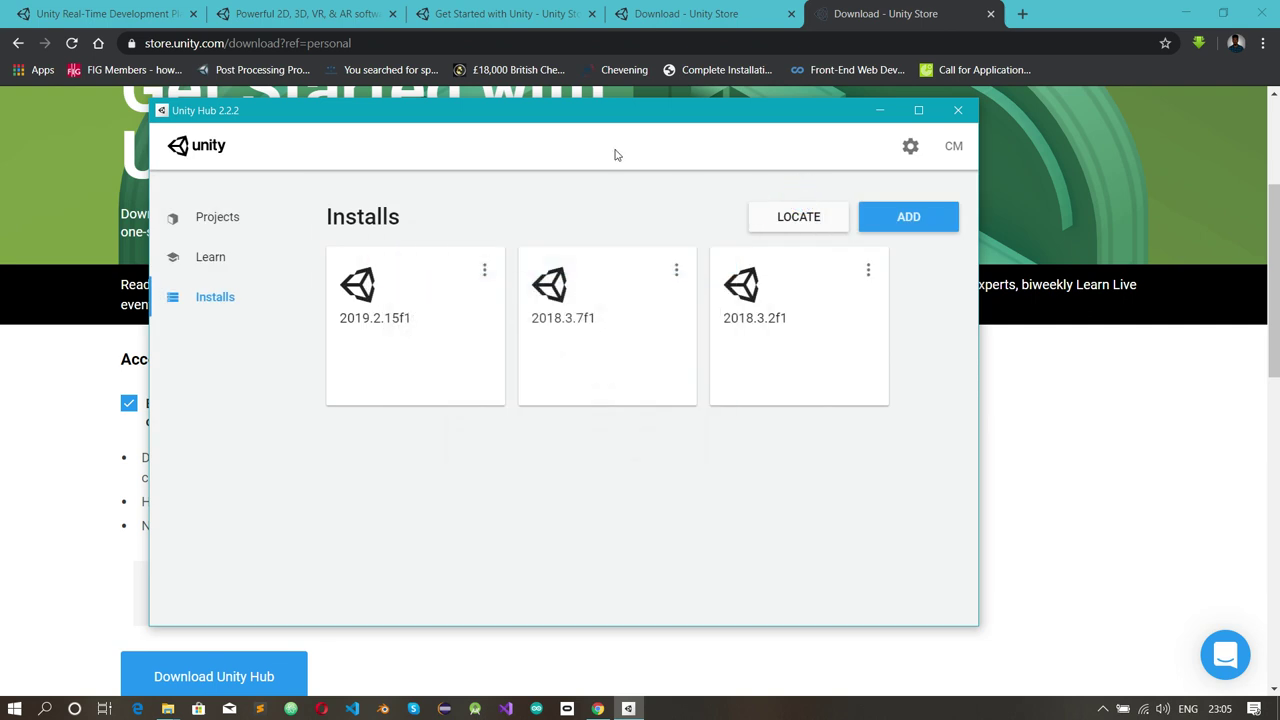